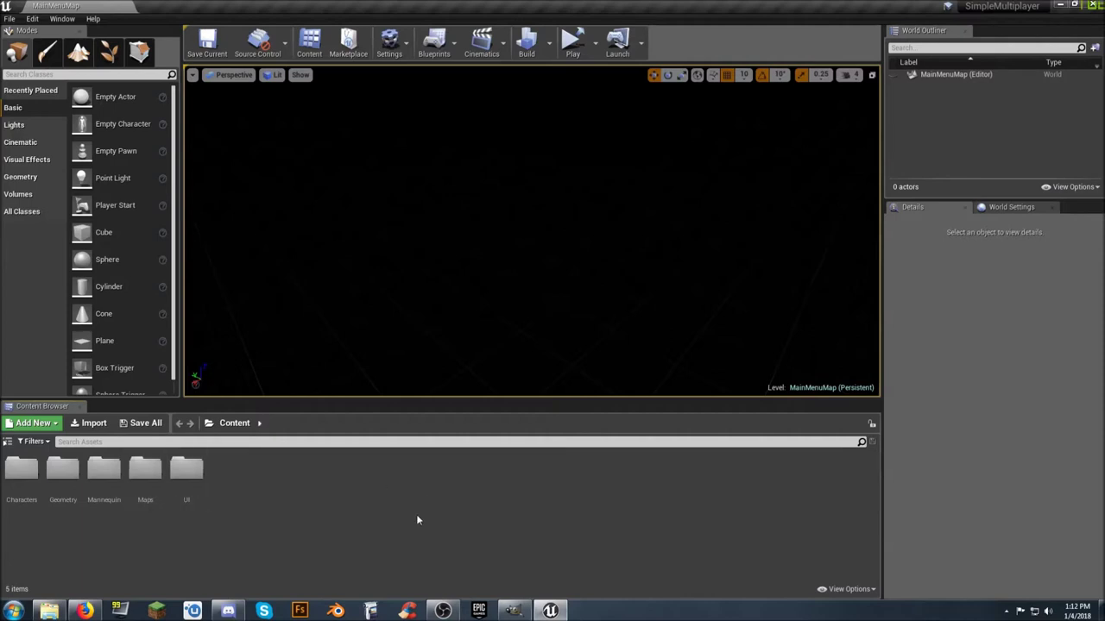
# Launch the project as a Standalone Game and start a single-player game from its menu
pyautogui.click(595, 55)
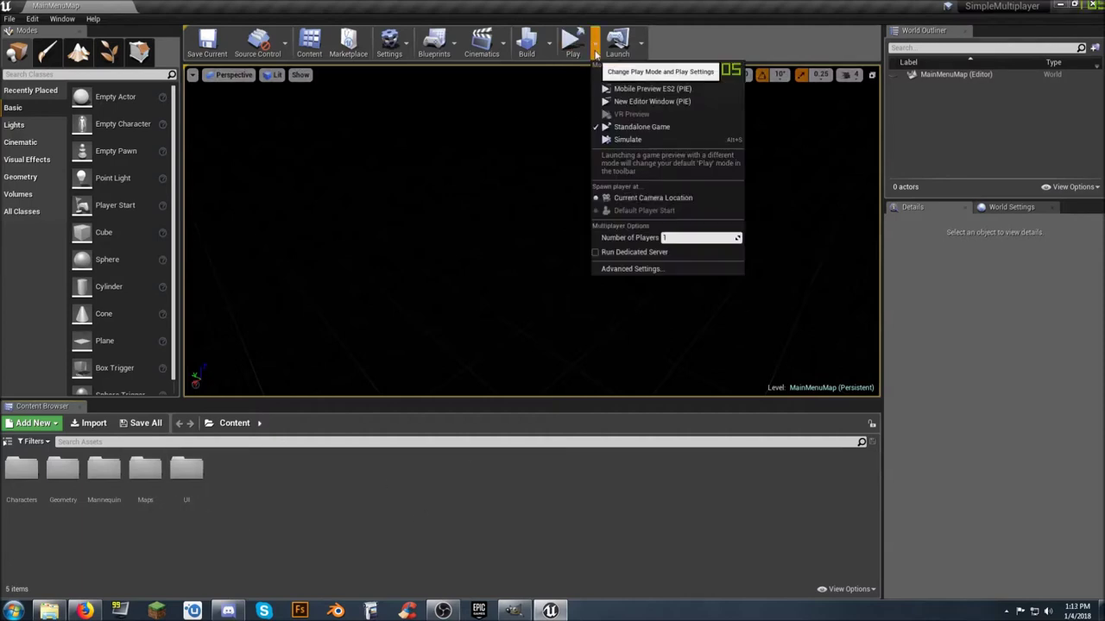
pyautogui.click(630, 128)
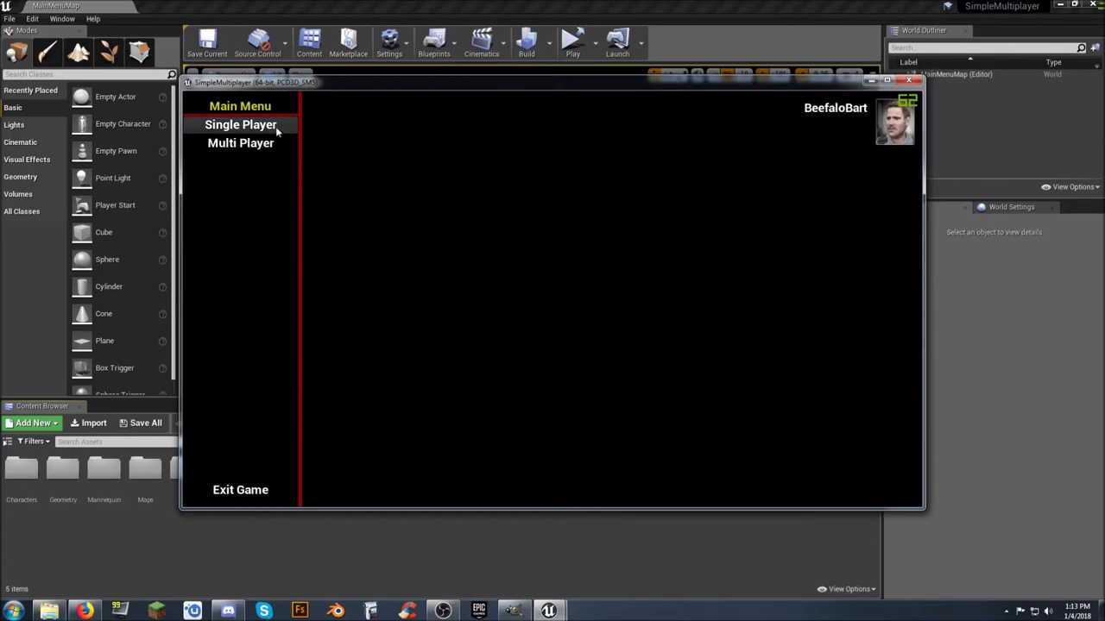
pyautogui.click(240, 126)
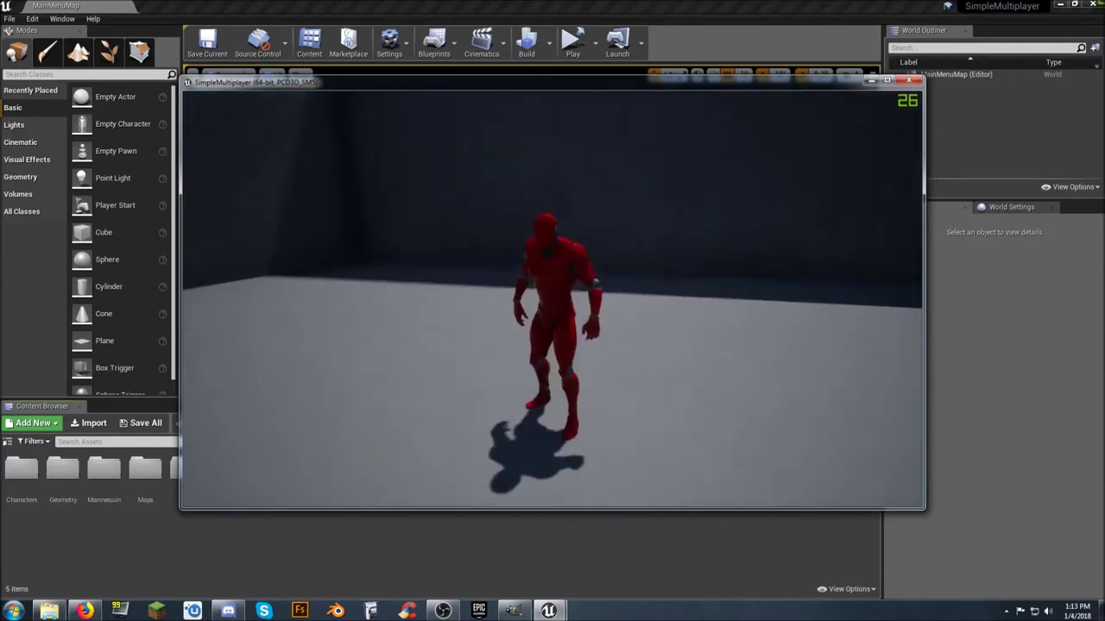
pyautogui.press('w')
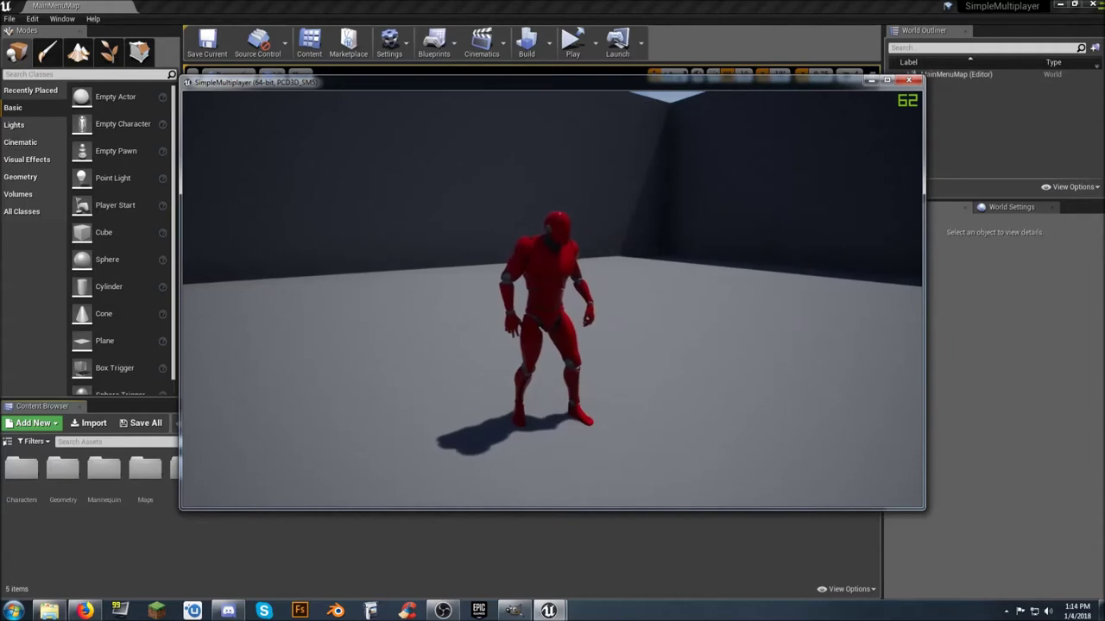
pyautogui.press('Escape')
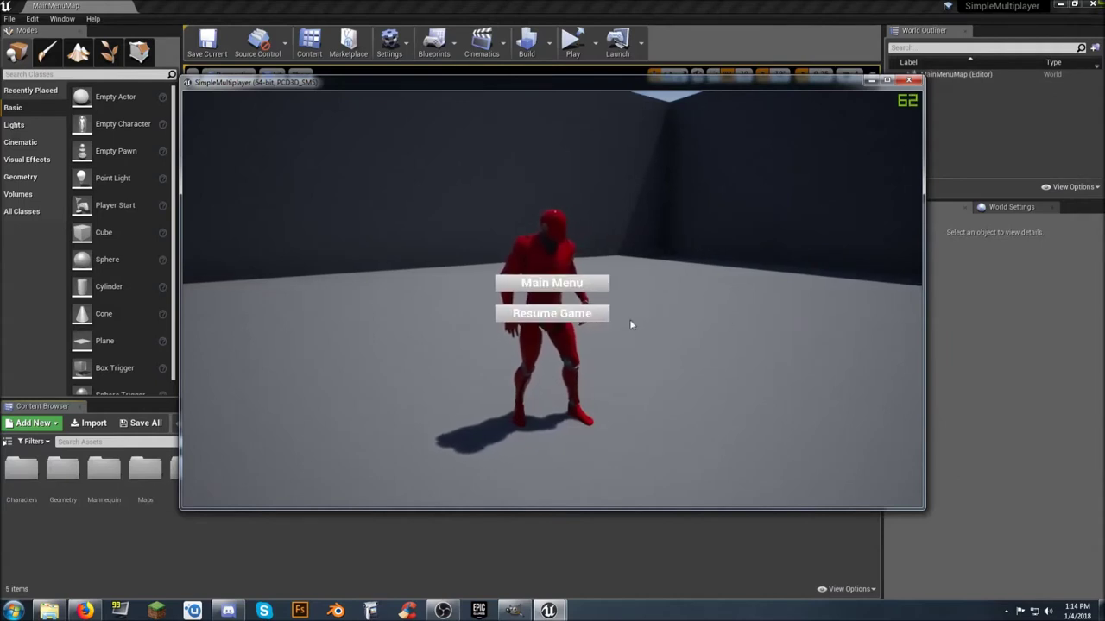
pyautogui.click(552, 313)
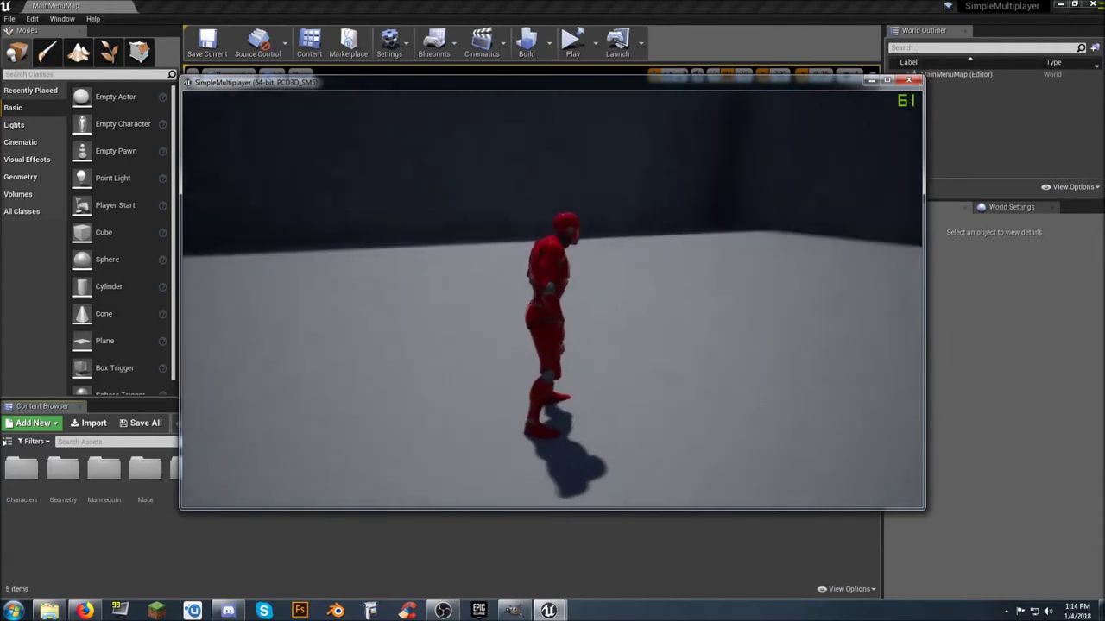
pyautogui.press('Escape')
pyautogui.click(583, 285)
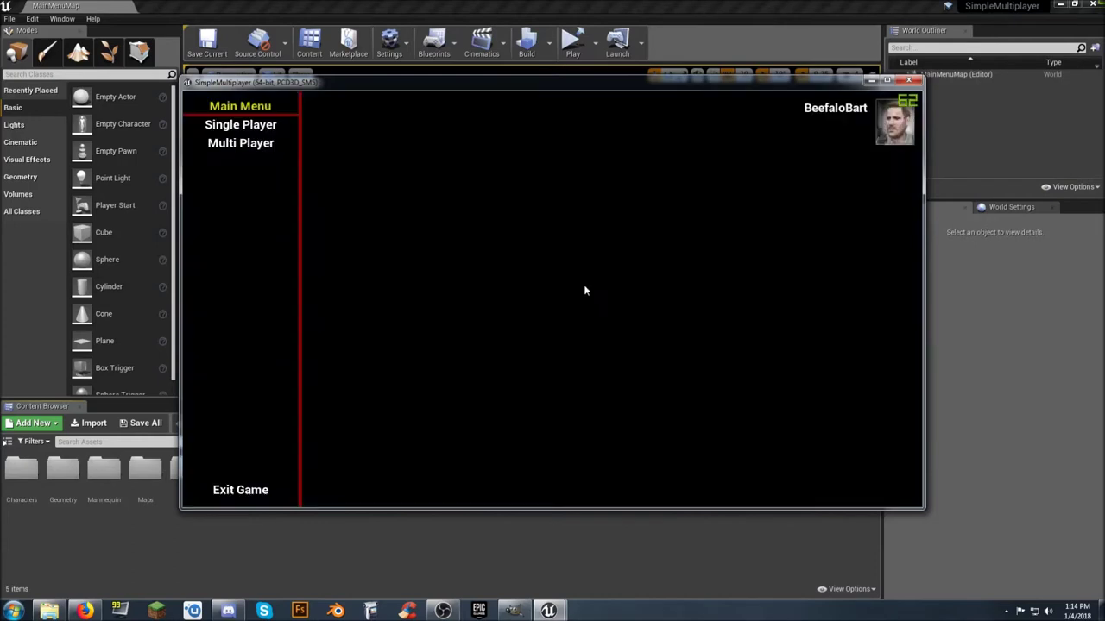
pyautogui.click(246, 145)
# Search for lobbies, then host a new server with a custom name and load the level
pyautogui.click(258, 184)
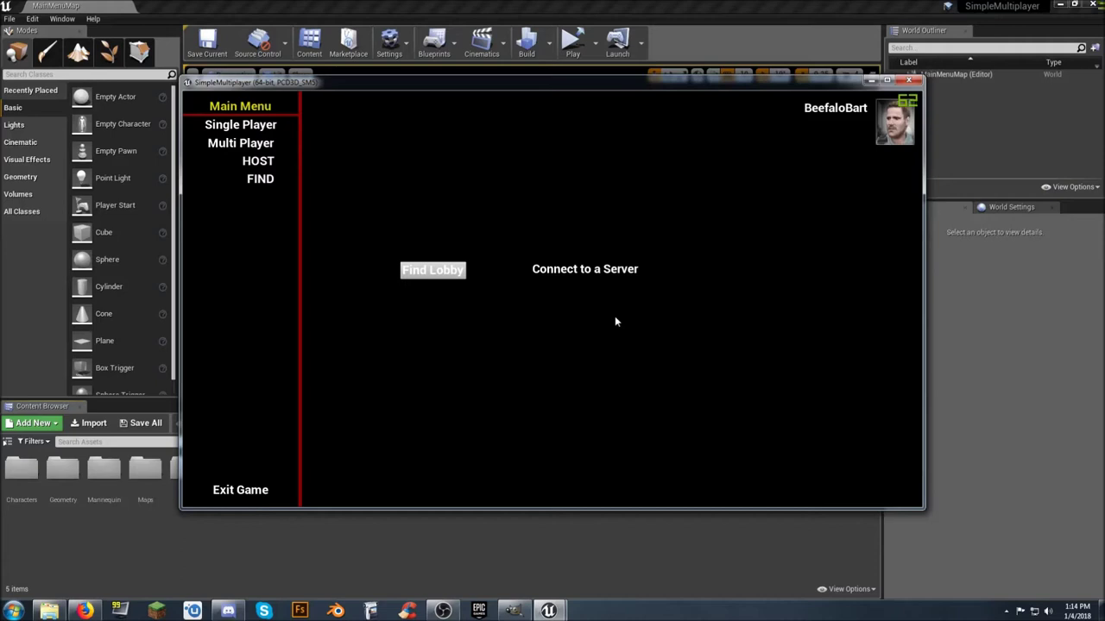
pyautogui.click(272, 164)
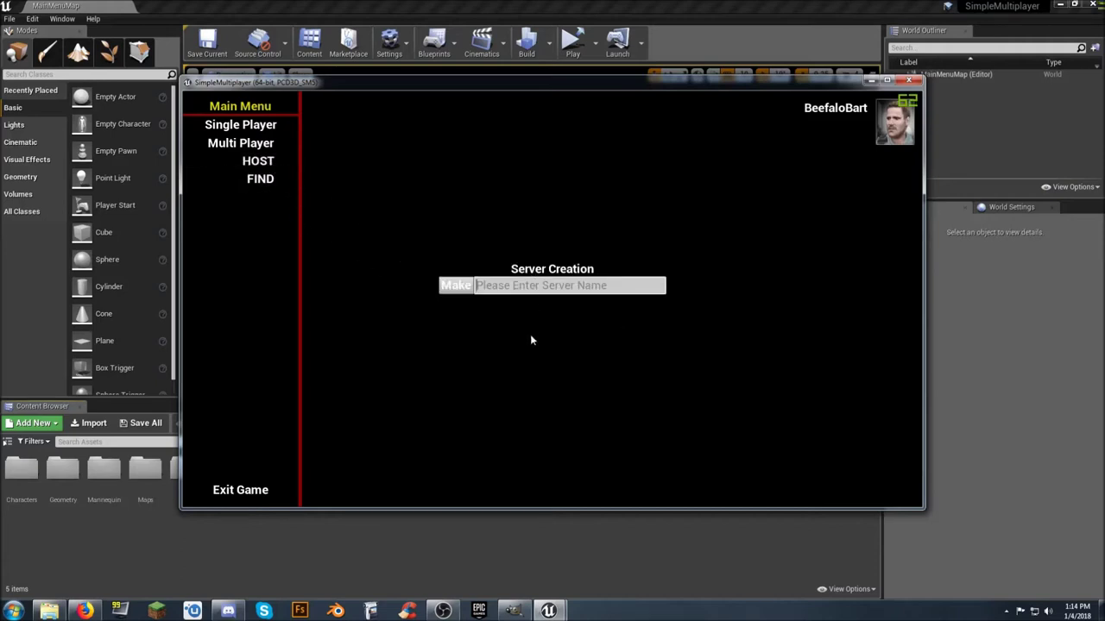
pyautogui.write('Beefalo Bar')
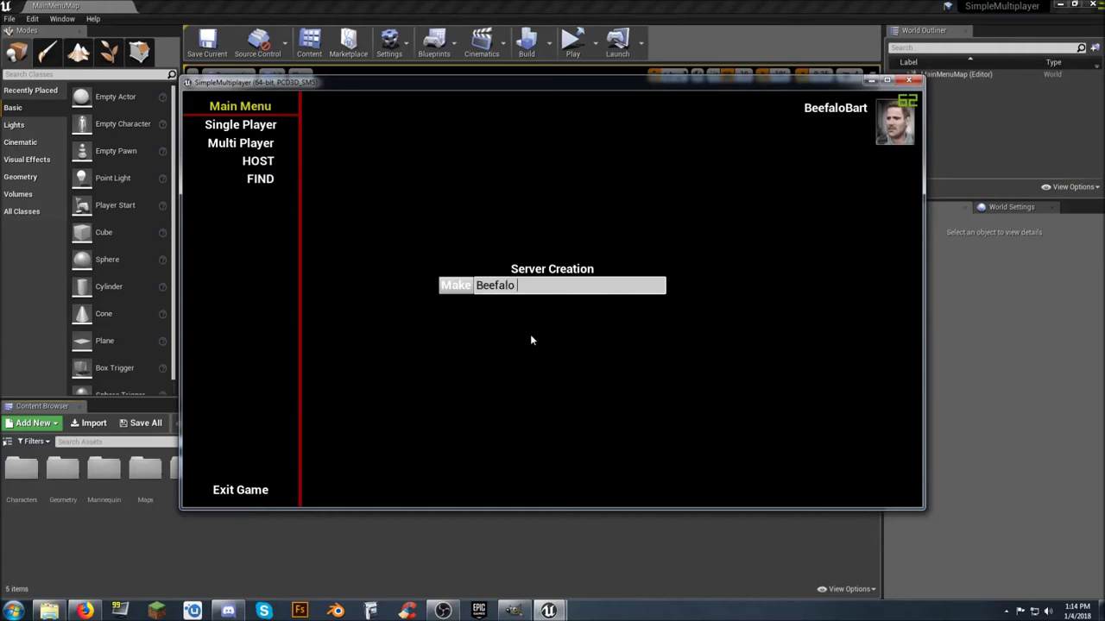
pyautogui.write("t's Game")
pyautogui.click(444, 286)
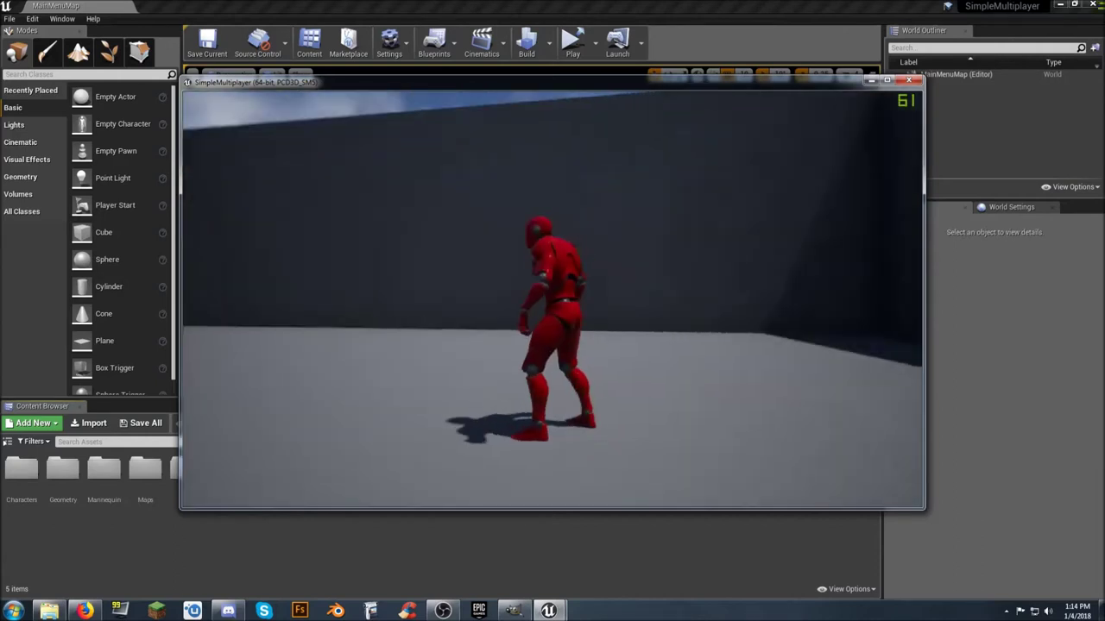
# Walk the character around, then pause, return to the main menu and exit the game
pyautogui.press('w')
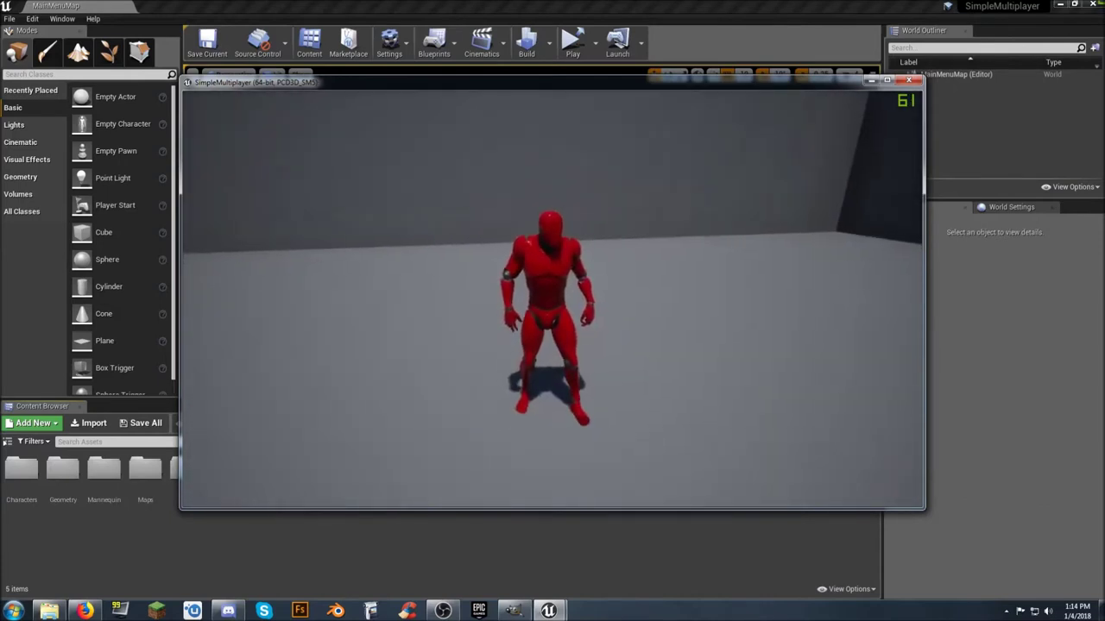
pyautogui.press('d')
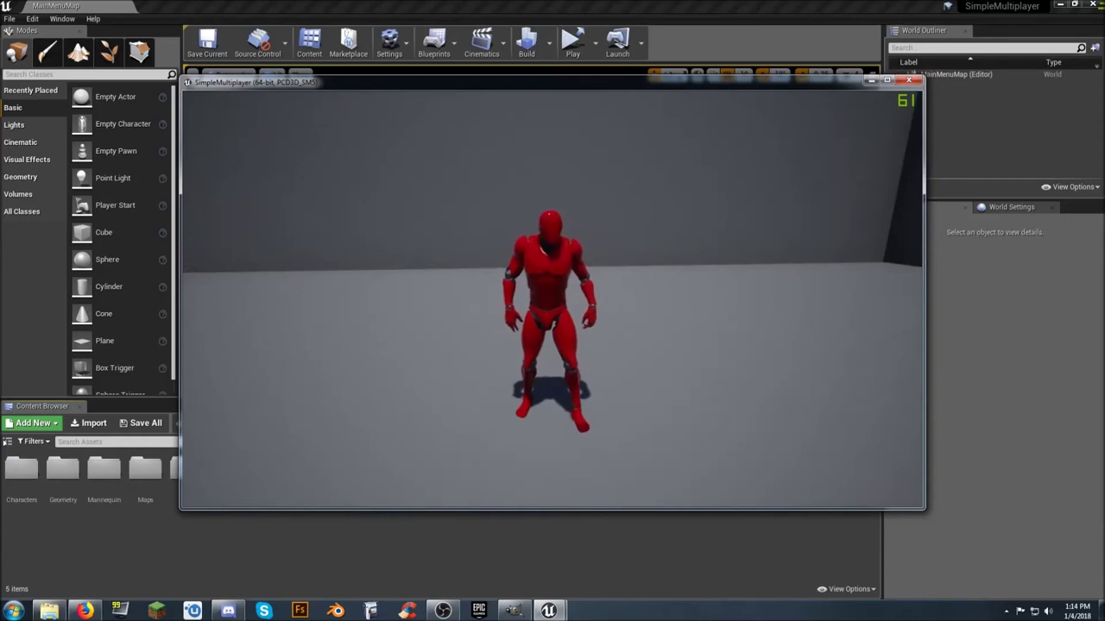
pyautogui.press('Escape')
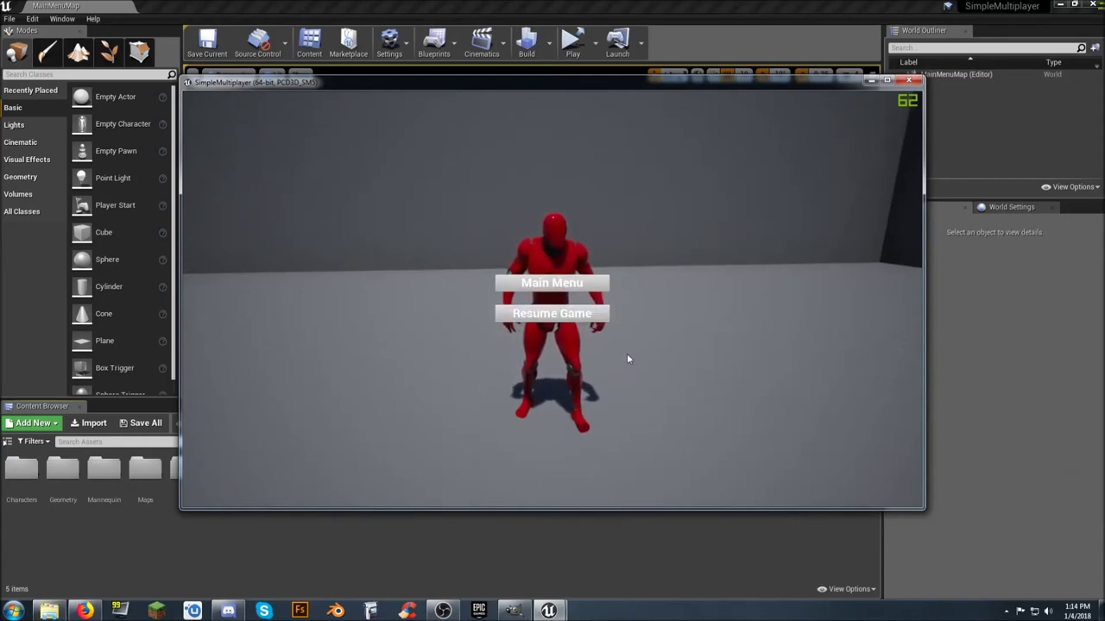
pyautogui.click(556, 283)
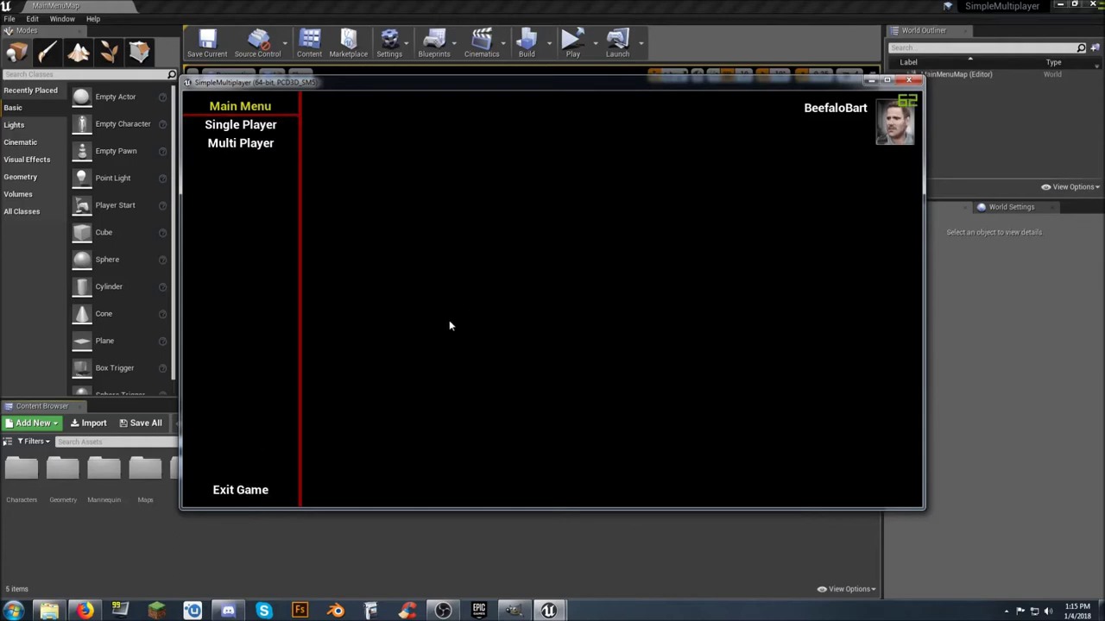
pyautogui.click(250, 491)
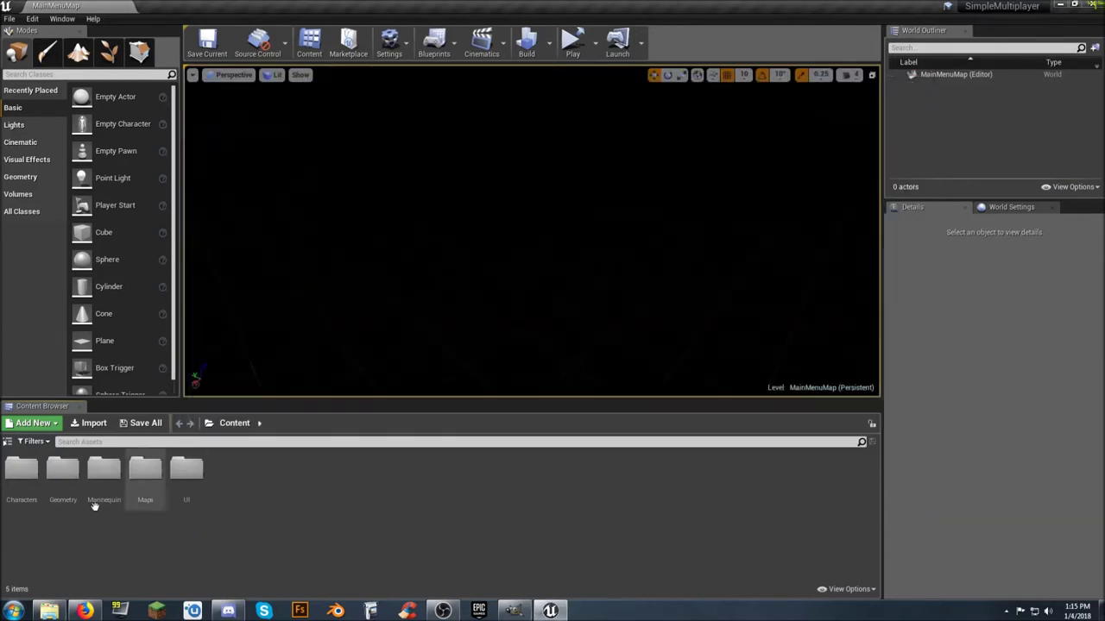
# Show the Content Browser folder tree, expand Characters and open the RedMan folder
pyautogui.click(7, 443)
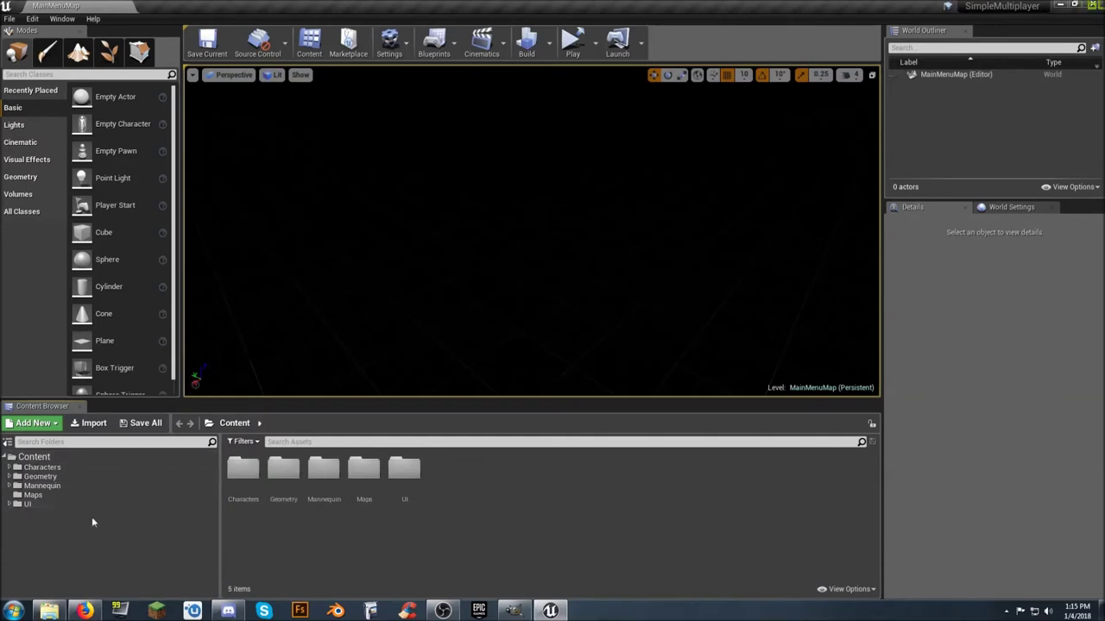
pyautogui.click(40, 471)
pyautogui.click(9, 468)
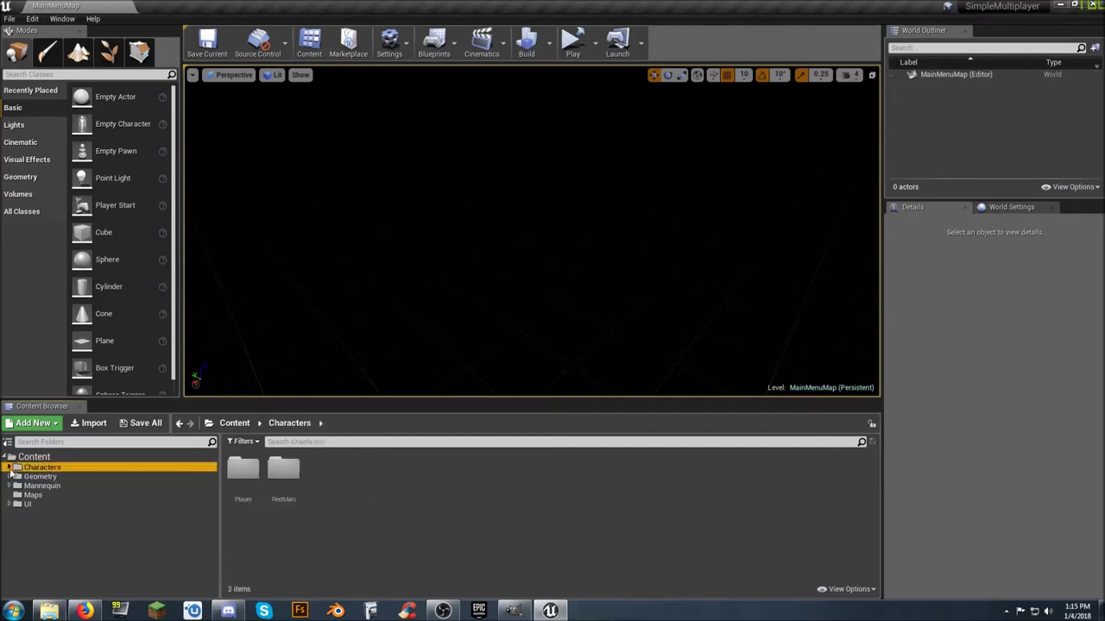
pyautogui.click(8, 468)
pyautogui.click(9, 468)
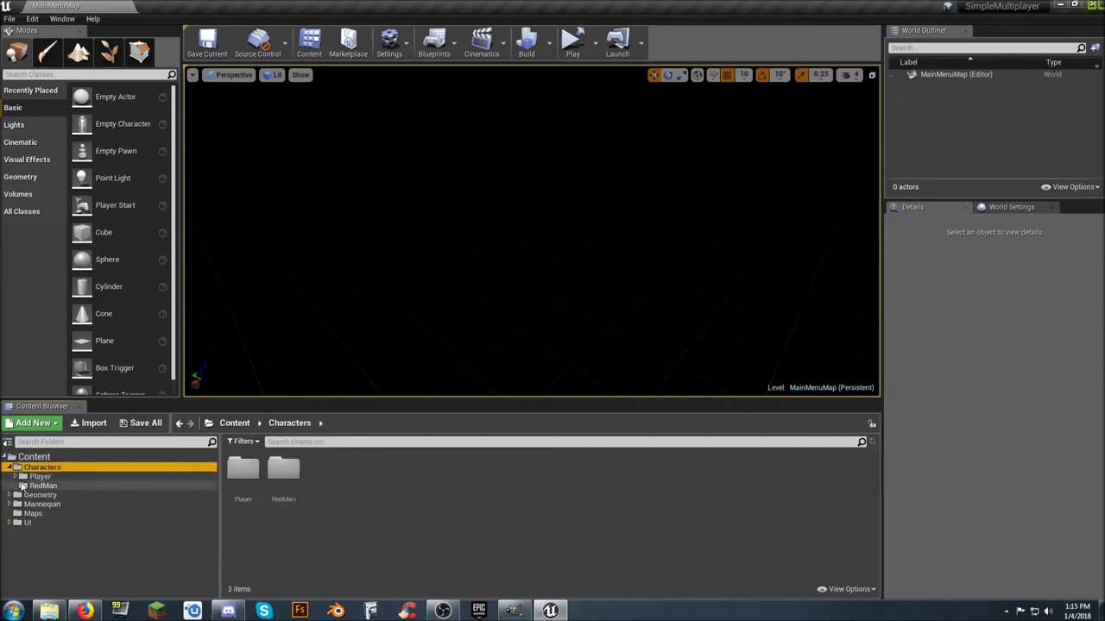
pyautogui.click(24, 486)
# Browse to Player > Blueprints, open the Player_Base blueprint, then close it
pyautogui.moveTo(335, 472)
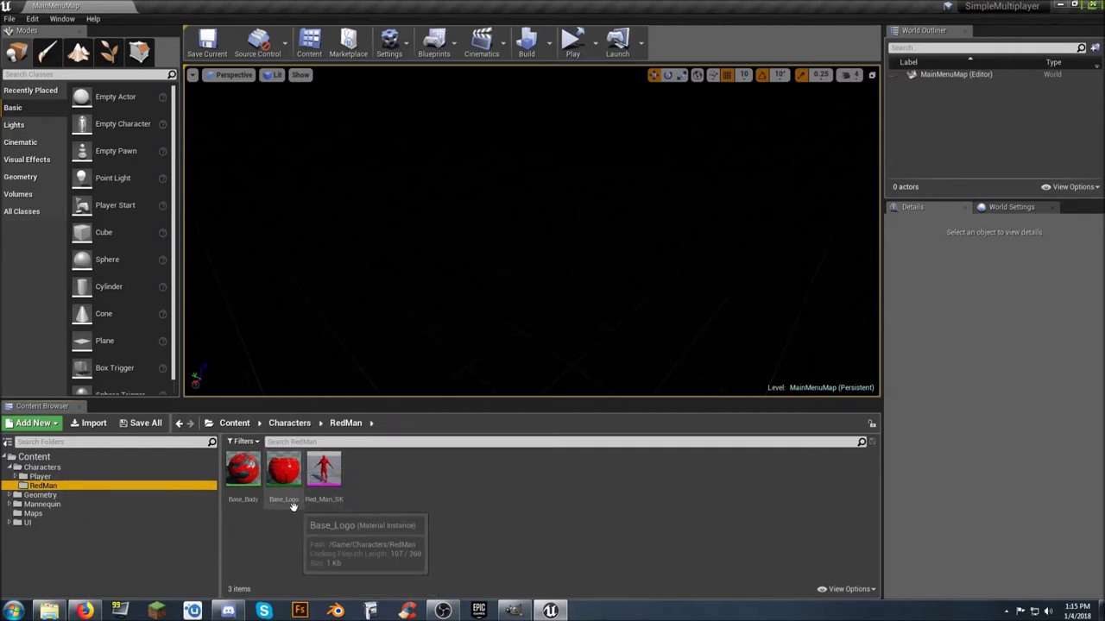
pyautogui.moveTo(289, 507)
pyautogui.moveTo(245, 487)
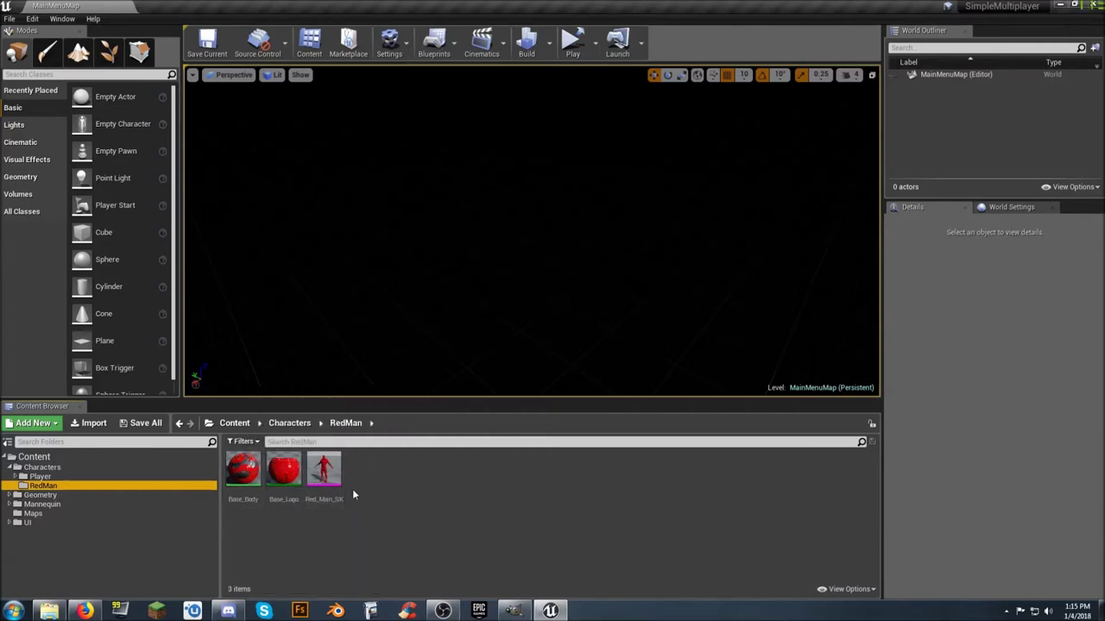
pyautogui.click(26, 477)
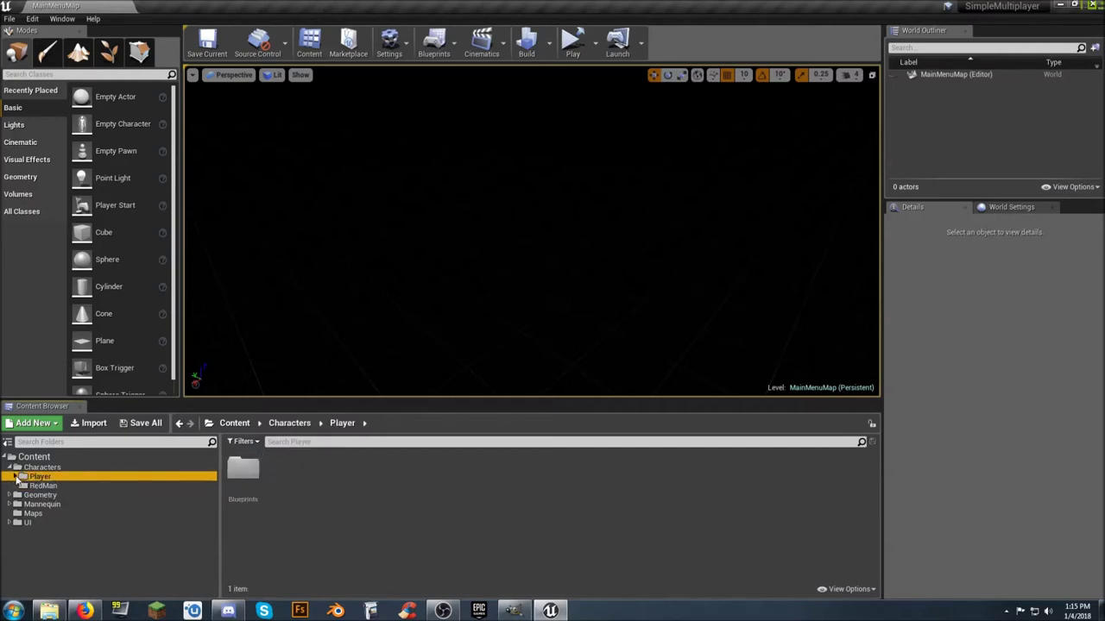
pyautogui.click(17, 477)
pyautogui.click(52, 486)
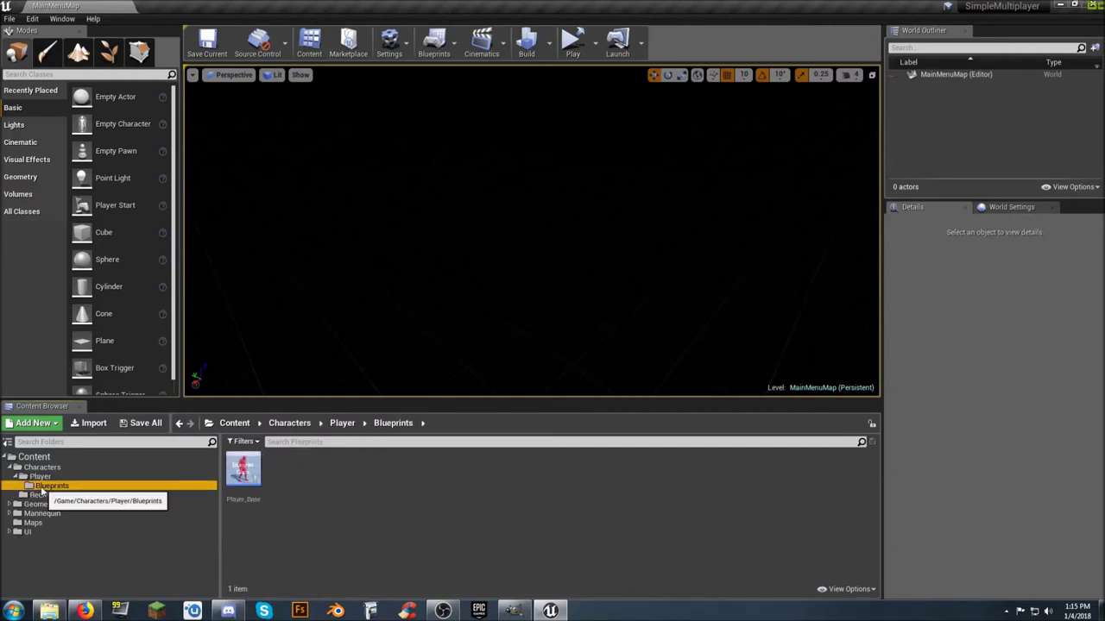
pyautogui.doubleClick(255, 477)
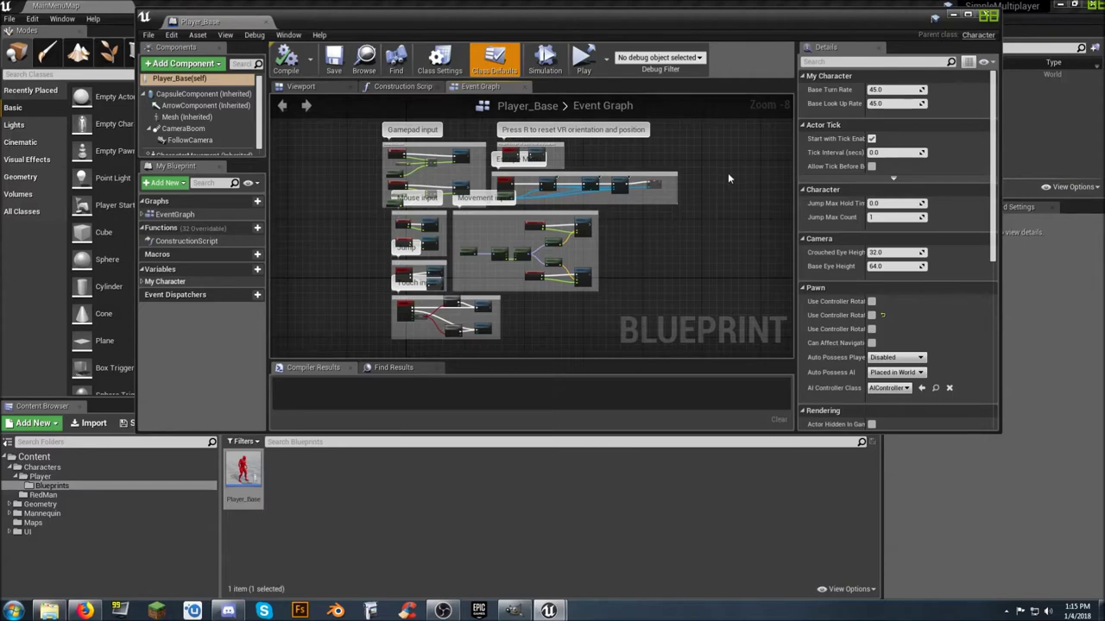
pyautogui.click(989, 15)
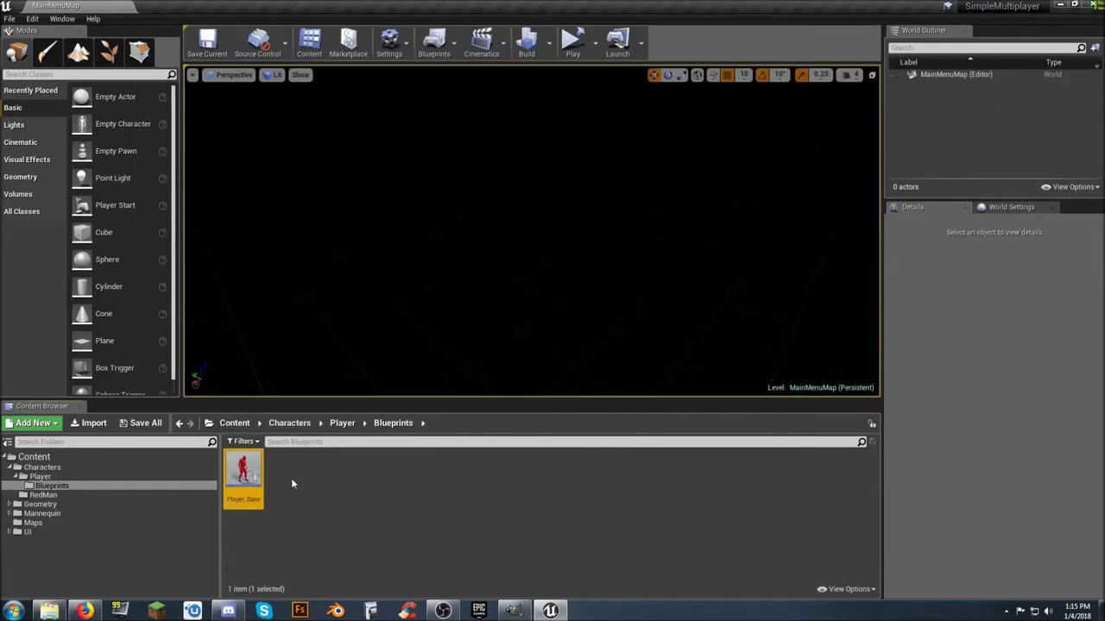
pyautogui.click(292, 484)
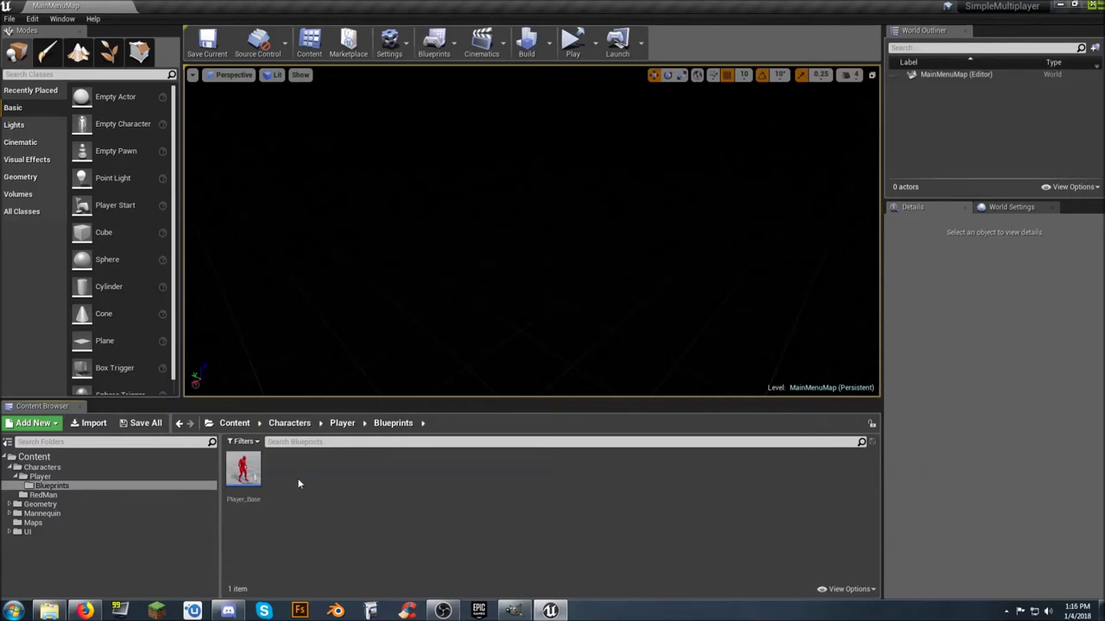
# Create a new folder named GreenMan inside Characters
pyautogui.click(42, 467)
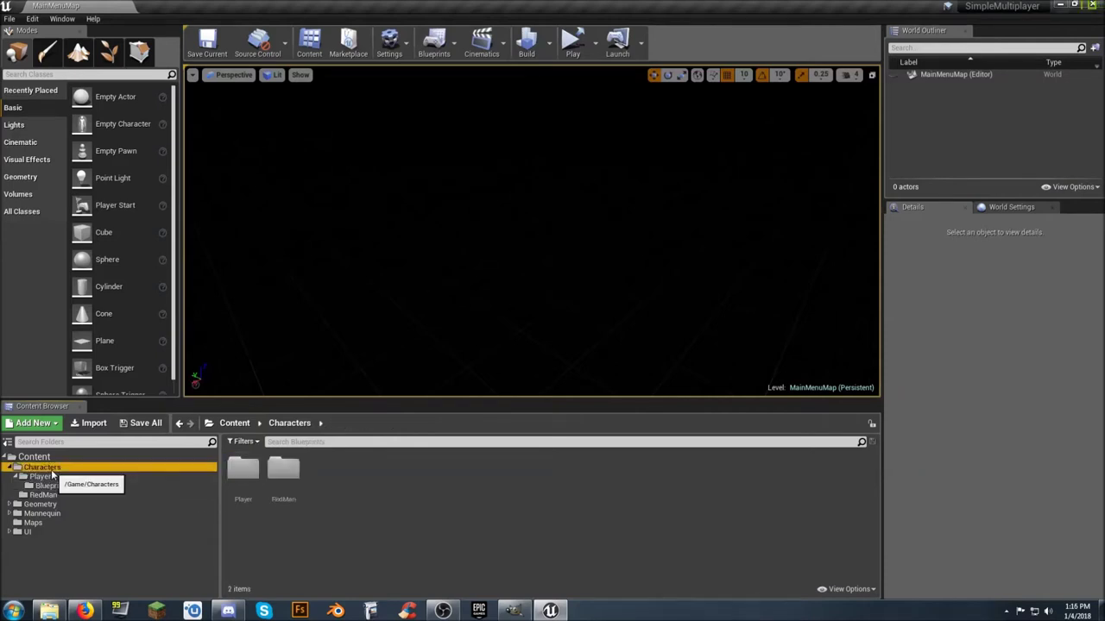
pyautogui.click(43, 496)
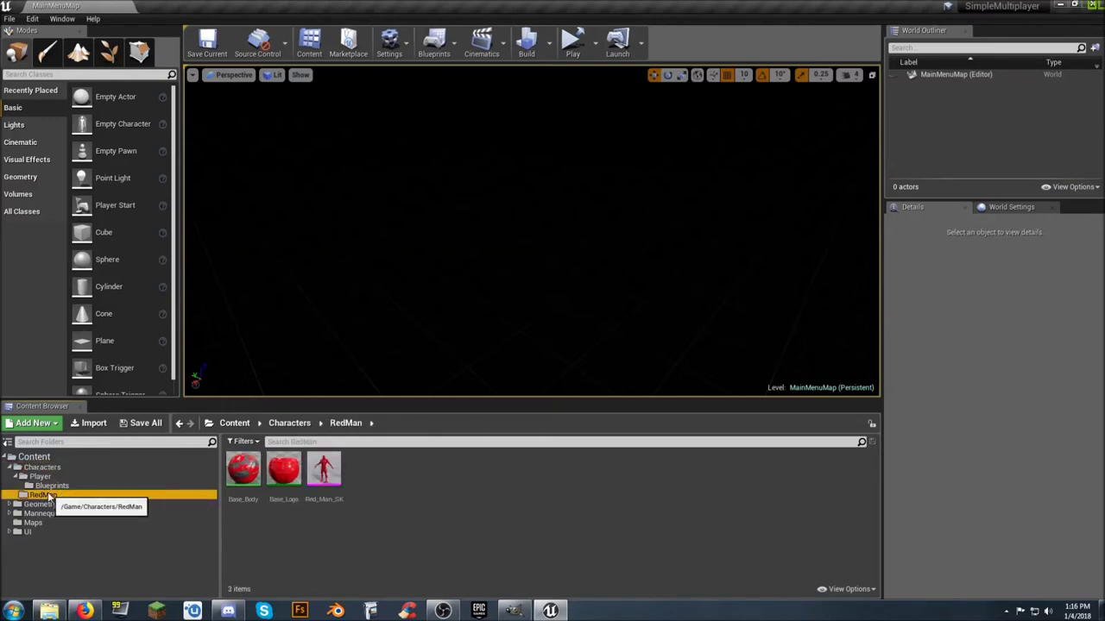
pyautogui.click(42, 468)
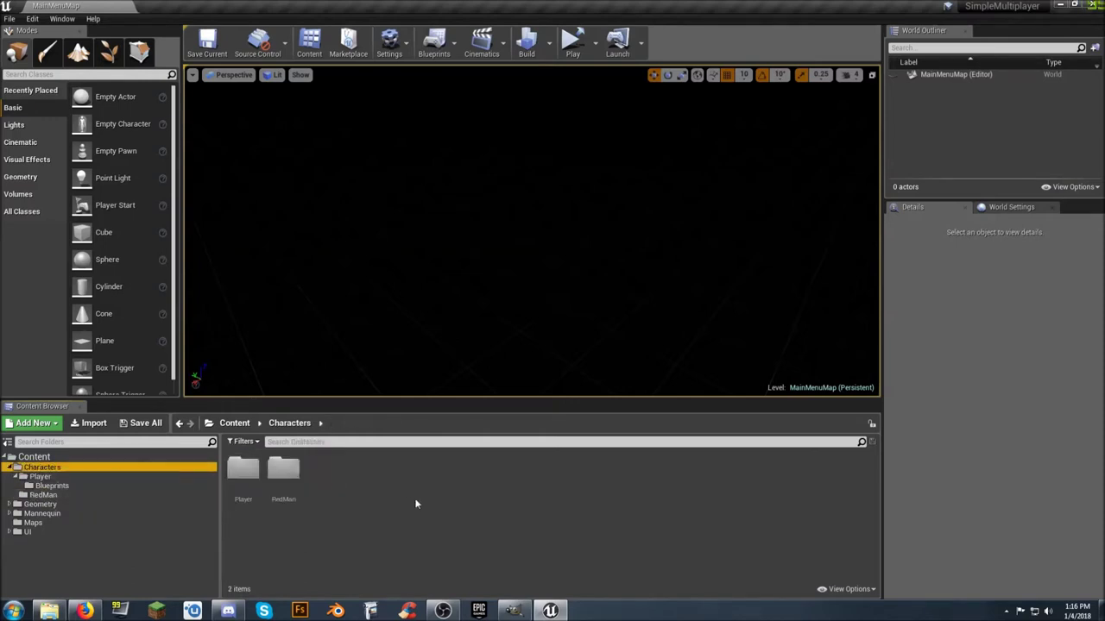
pyautogui.rightClick(340, 484)
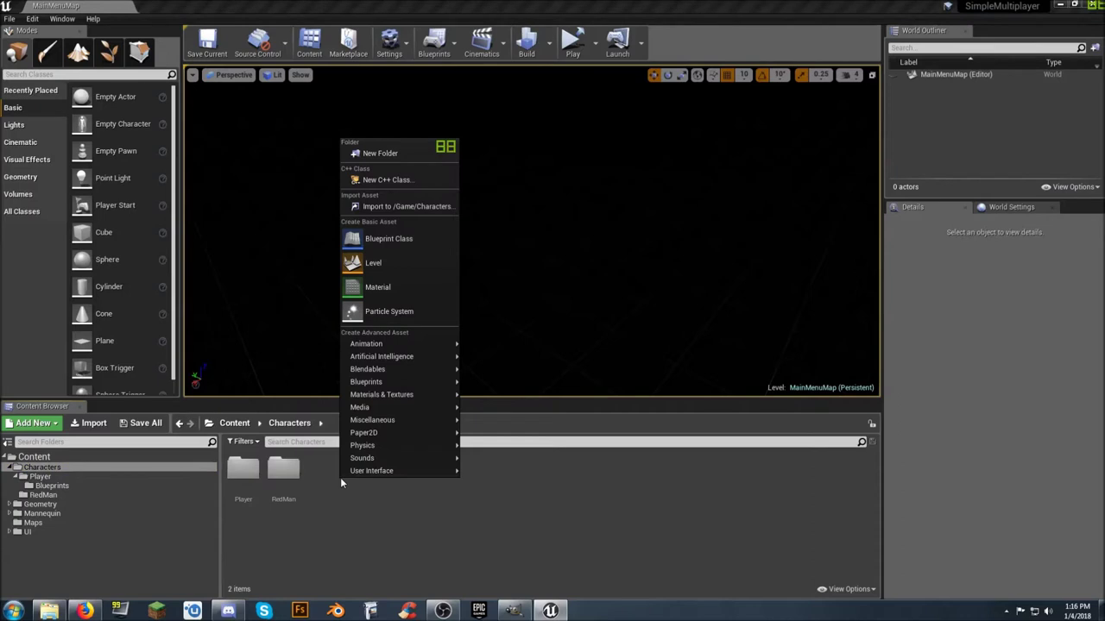
pyautogui.click(435, 152)
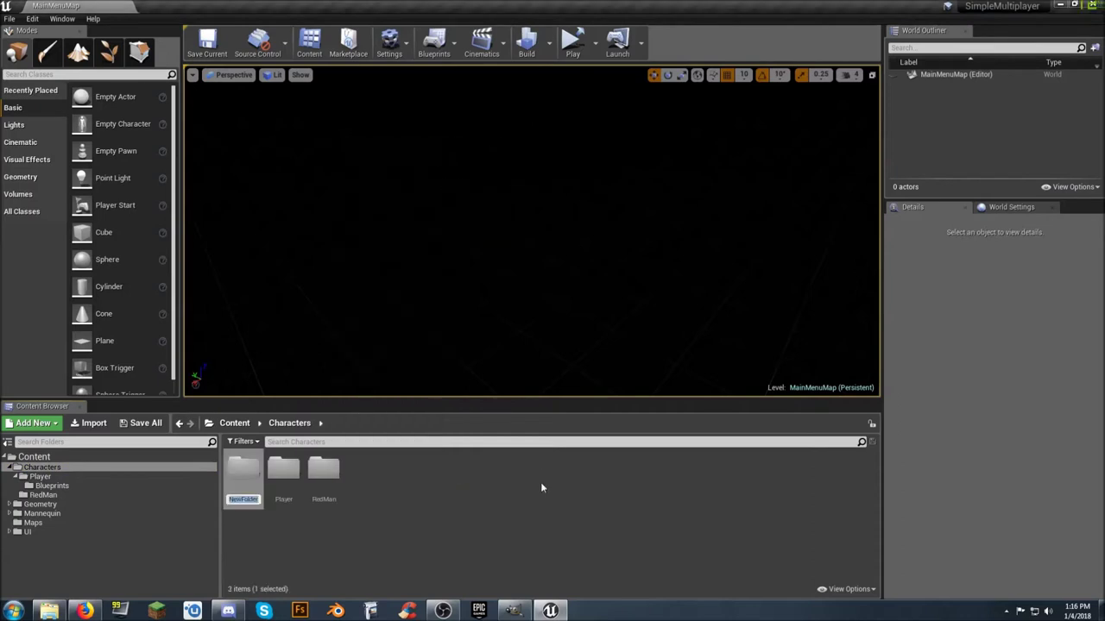
pyautogui.write('GreenMan')
pyautogui.press('Return')
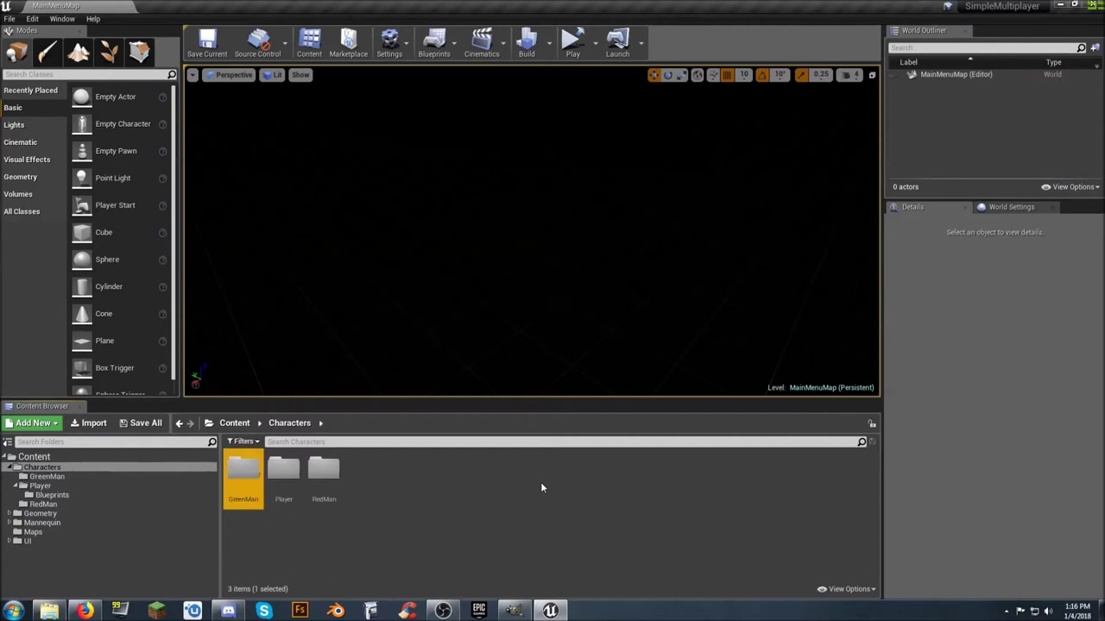
pyautogui.press('Return')
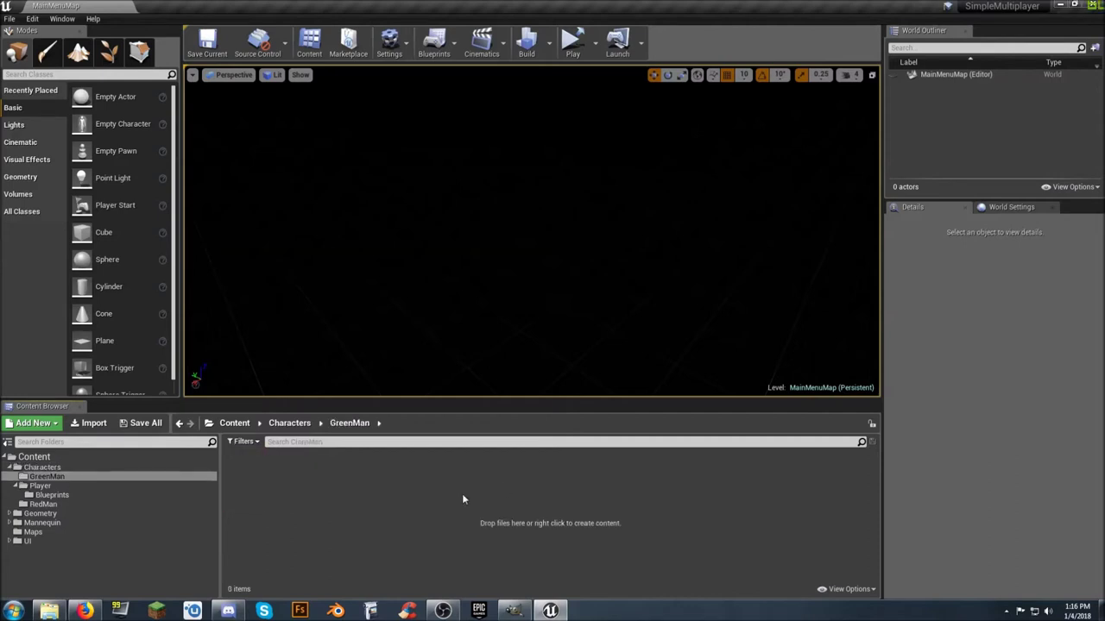
# Copy RedMan's Base_Body, Base_Logo and Red_Man_SK assets into the GreenMan folder
pyautogui.click(66, 504)
pyautogui.click(244, 473)
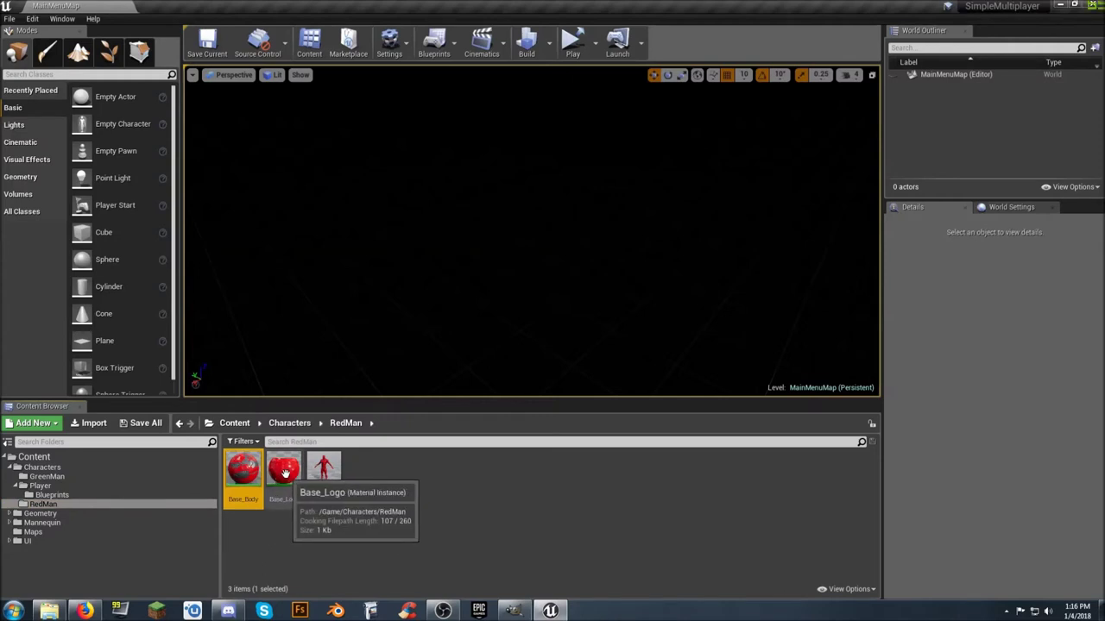
pyautogui.keyDown('shift'); pyautogui.click(324, 470); pyautogui.keyUp('shift')
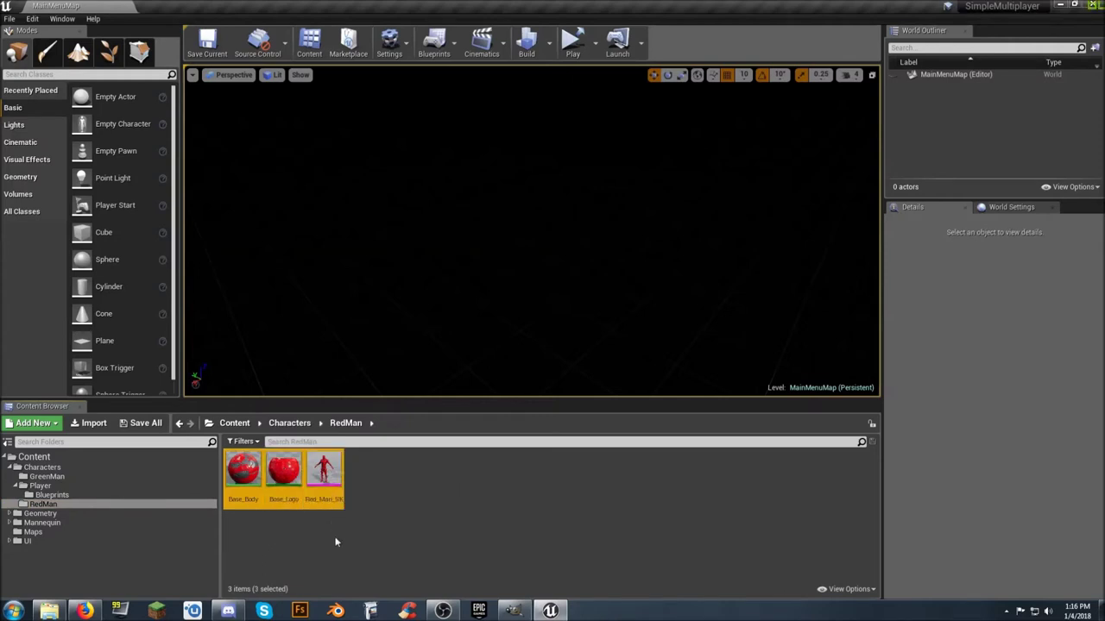
pyautogui.click(244, 473)
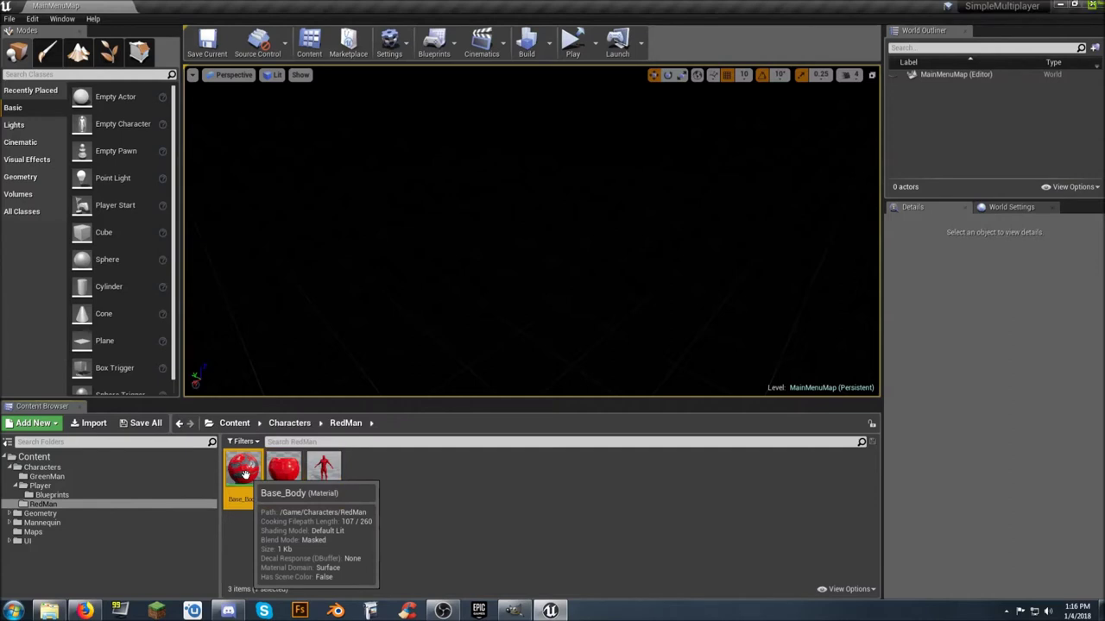
pyautogui.keyDown('shift'); pyautogui.click(323, 470); pyautogui.keyUp('shift')
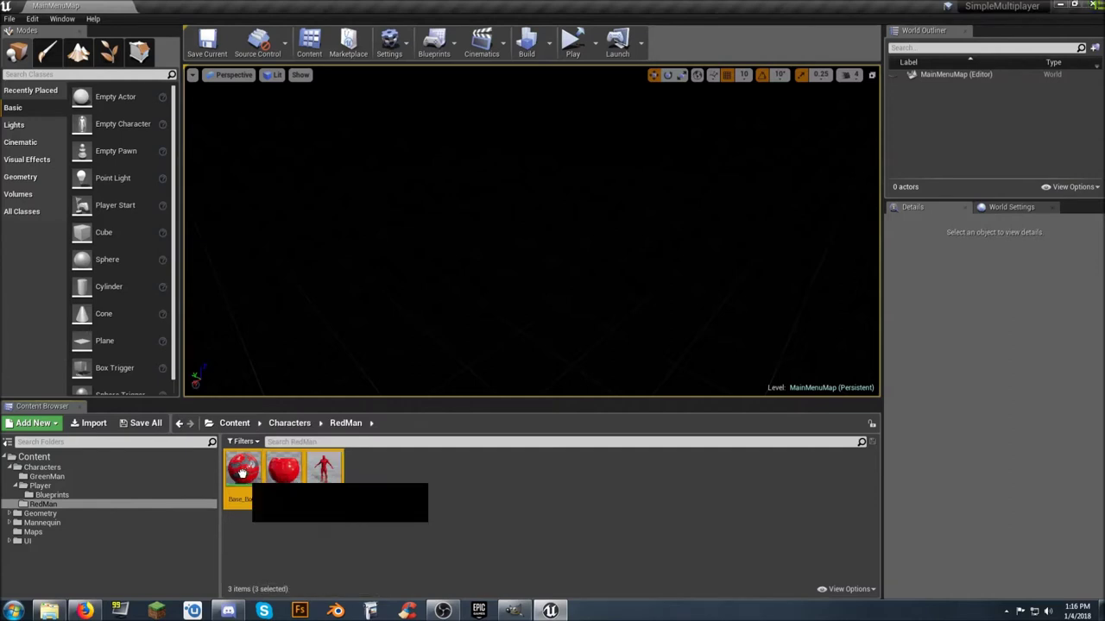
pyautogui.moveTo(246, 470); pyautogui.dragTo(118, 485)
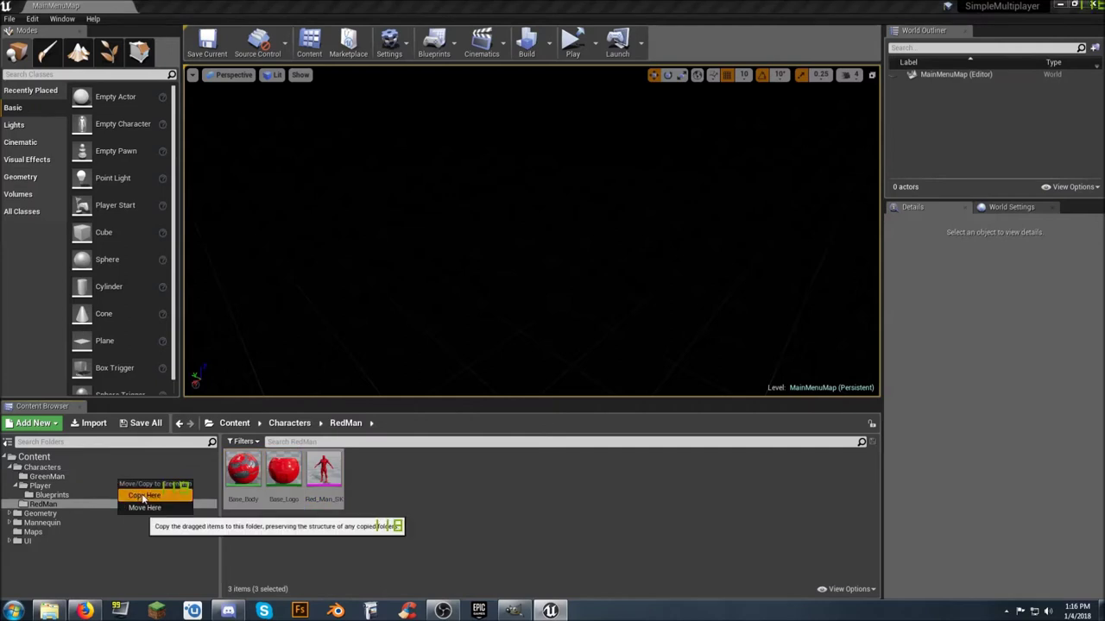
pyautogui.click(142, 494)
# Open GreenMan and begin renaming the copied Red_Man_SK mesh
pyautogui.click(48, 477)
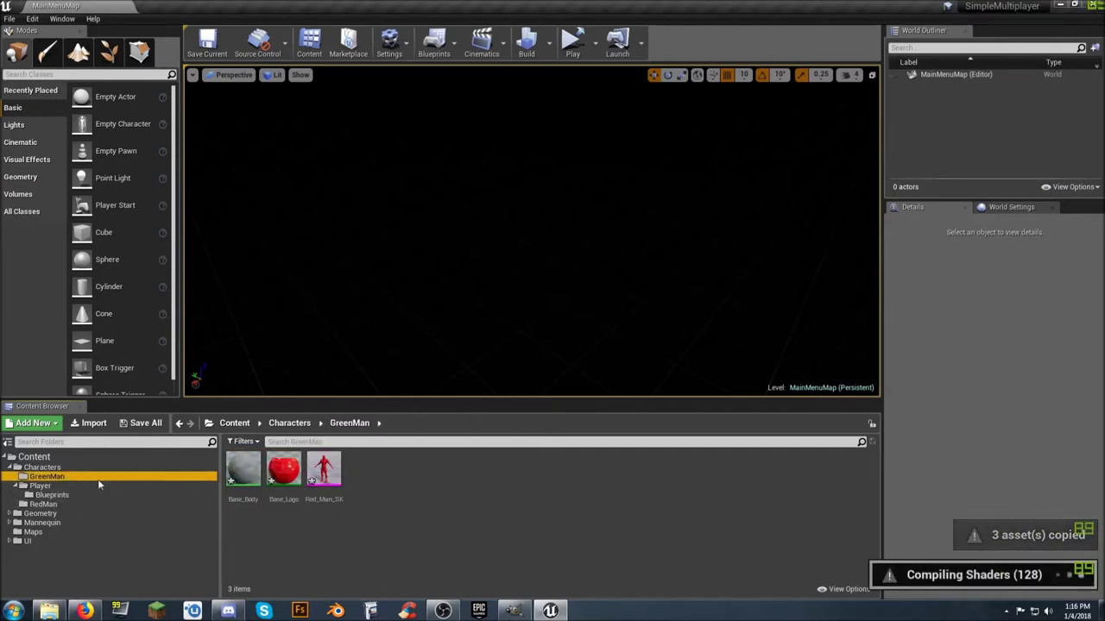
pyautogui.click(286, 513)
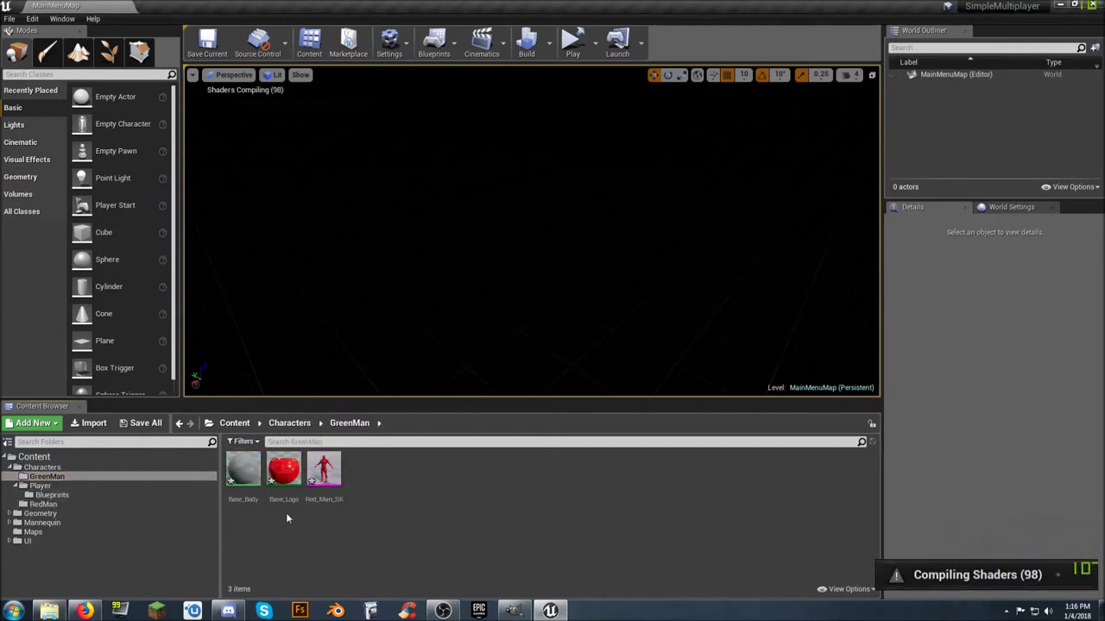
pyautogui.click(324, 474)
pyautogui.press('F2')
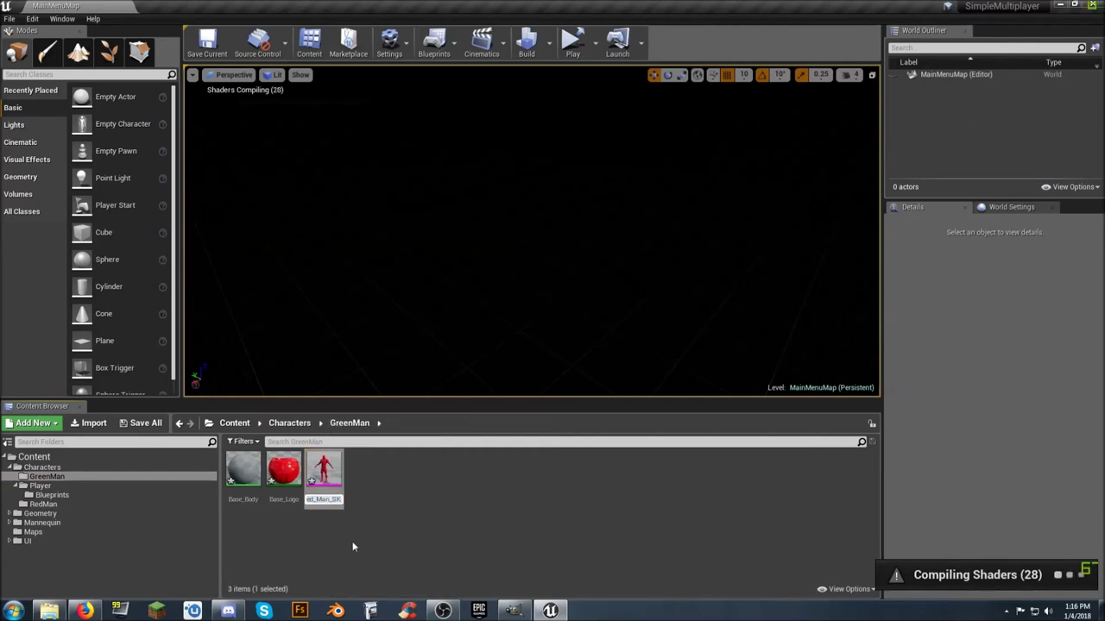
pyautogui.press('Home')
# Rename the copied mesh to Green_Man_SK
pyautogui.press('Delete')
pyautogui.press('Delete')
pyautogui.press('Delete')
pyautogui.write('Green')
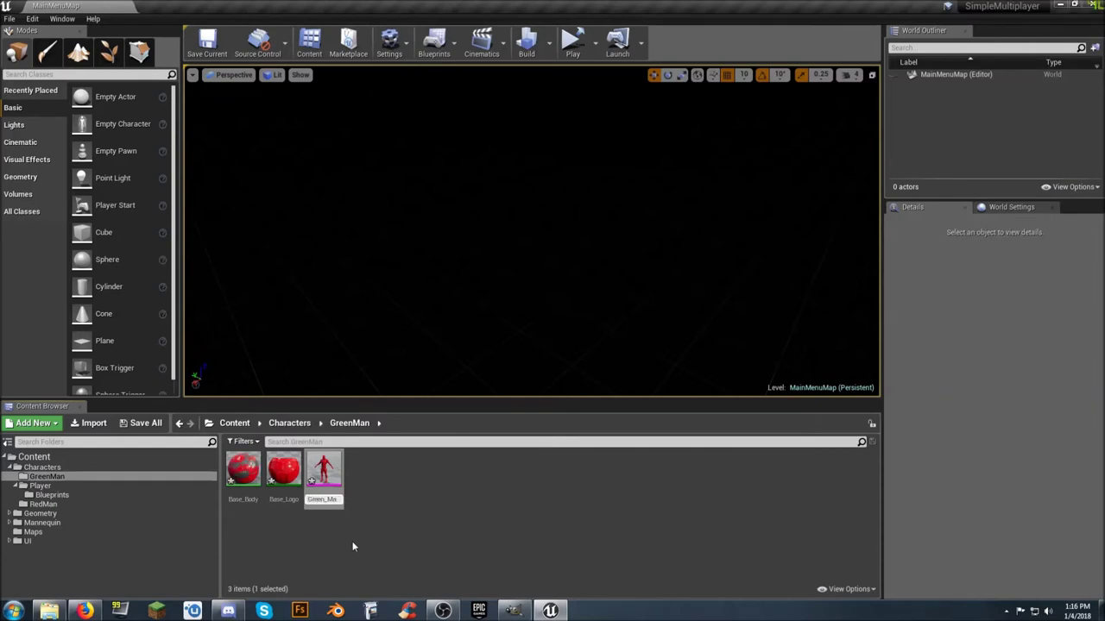
pyautogui.press('Return')
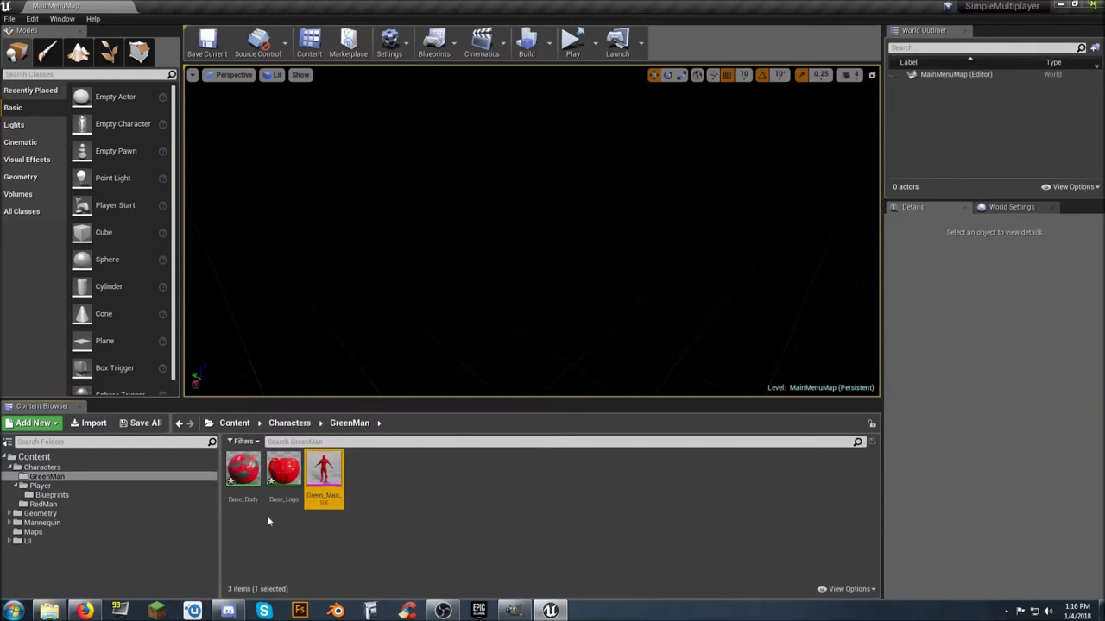
# Open GreenMan's Base_Body material and select its BodyColor parameter node
pyautogui.doubleClick(247, 469)
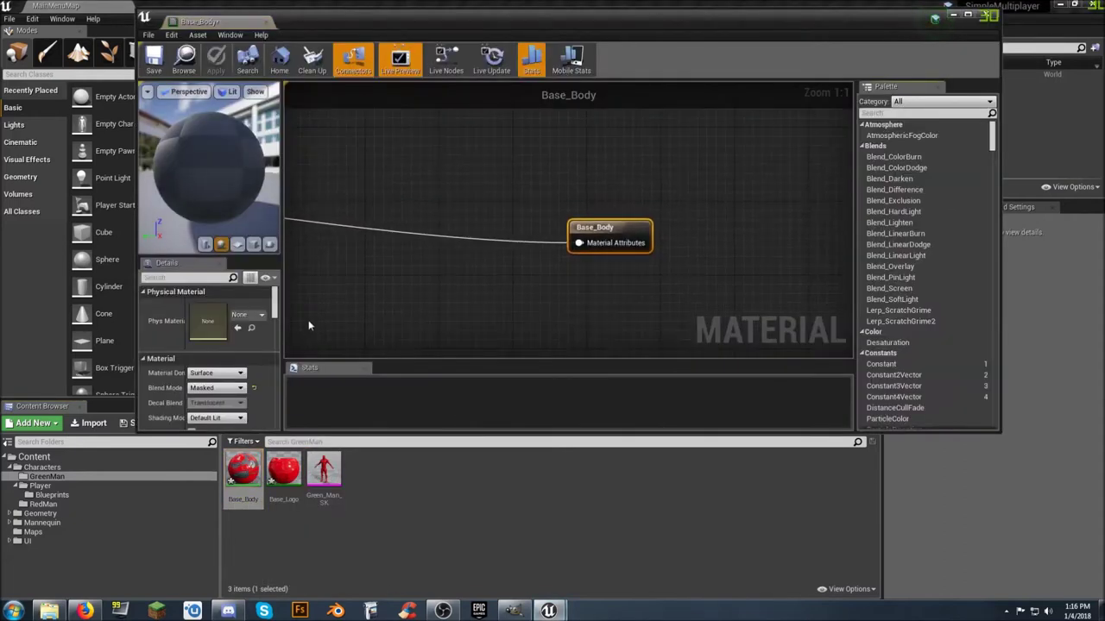
pyautogui.moveTo(353, 286); pyautogui.dragTo(643, 304, button='right')
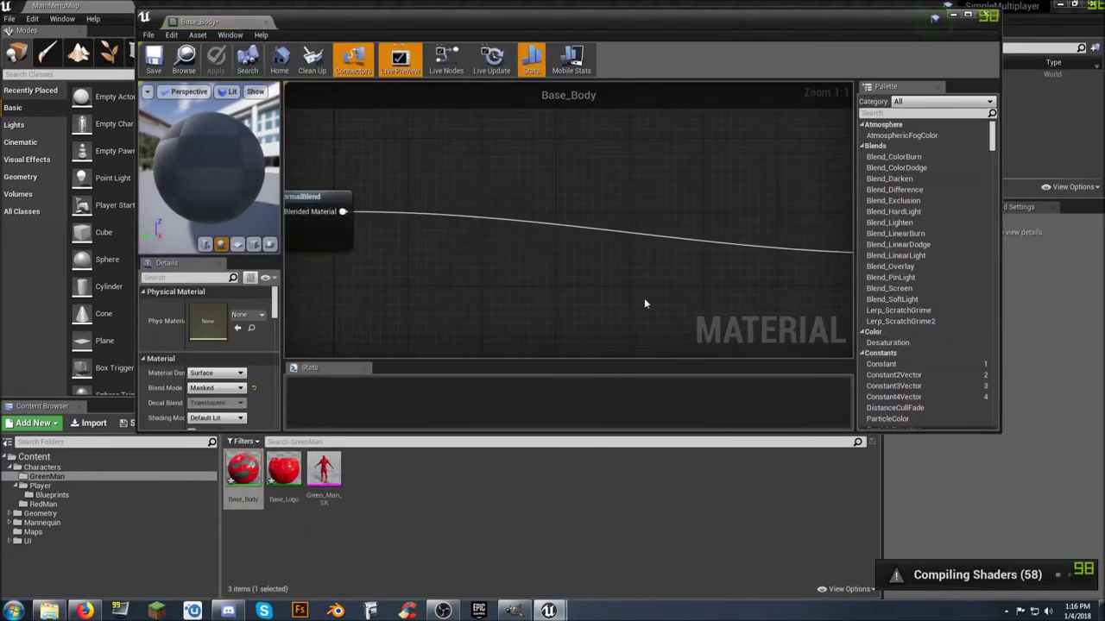
pyautogui.scroll(-5, 644, 303)
pyautogui.moveTo(384, 286); pyautogui.dragTo(404, 274, button='right')
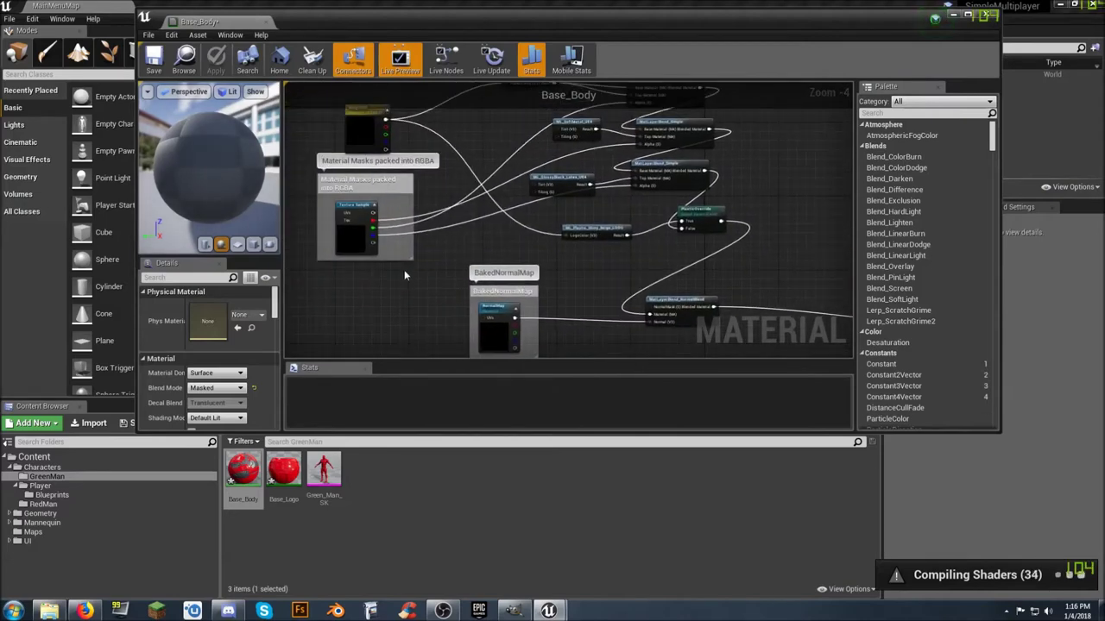
pyautogui.moveTo(322, 137); pyautogui.dragTo(382, 196, button='right')
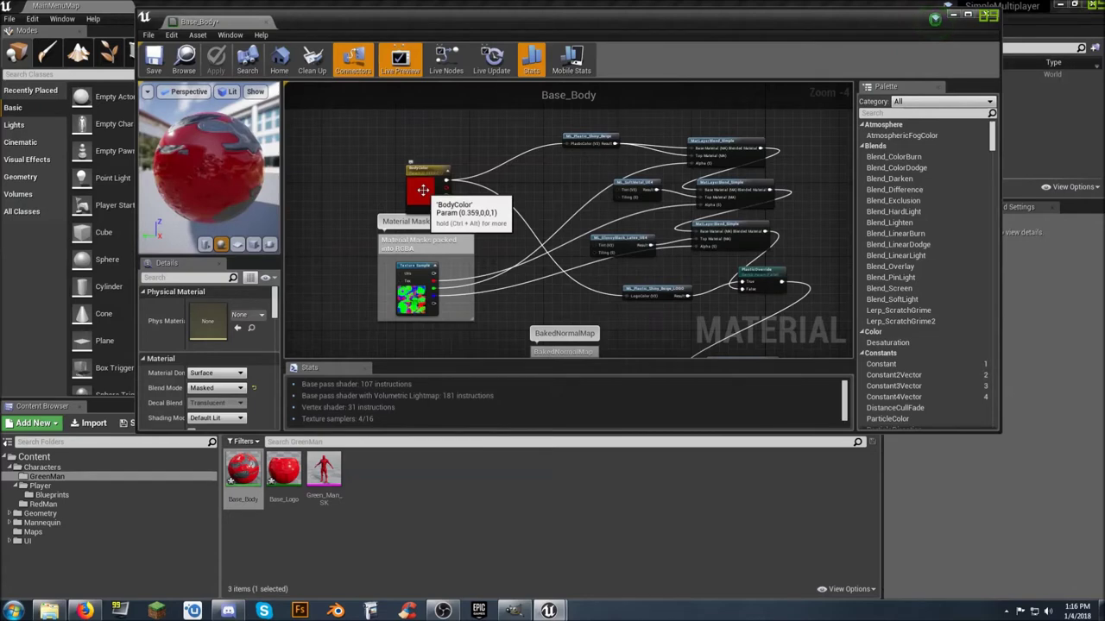
pyautogui.scroll(5, 421, 190)
pyautogui.click(415, 190)
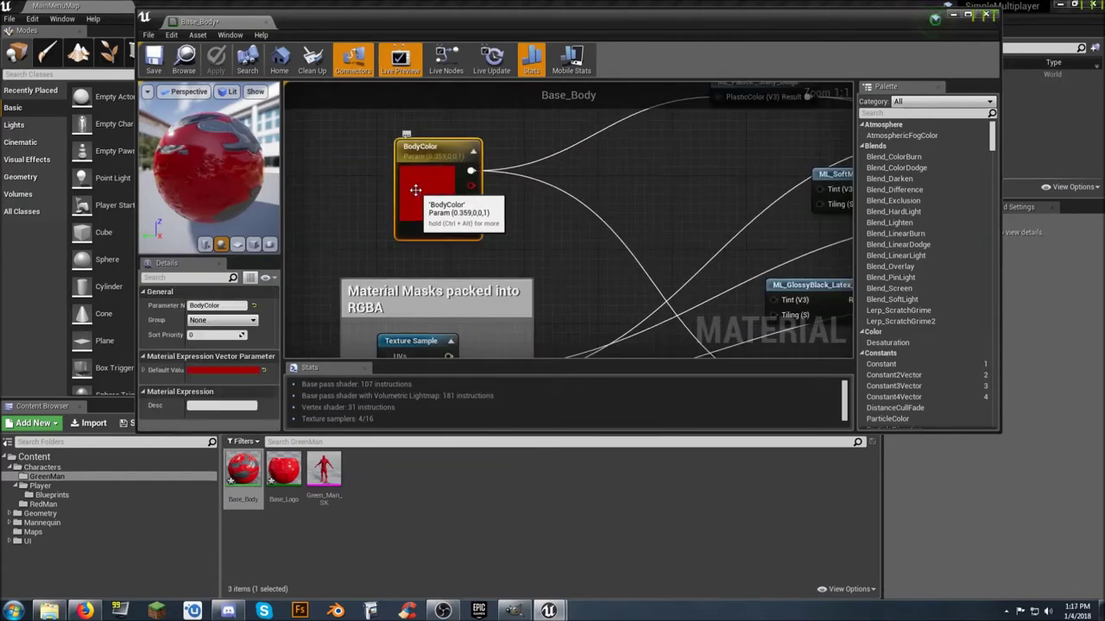
# Change BodyColor's default from red to a saturated dark green, then apply and save Base_Body
pyautogui.click(219, 370)
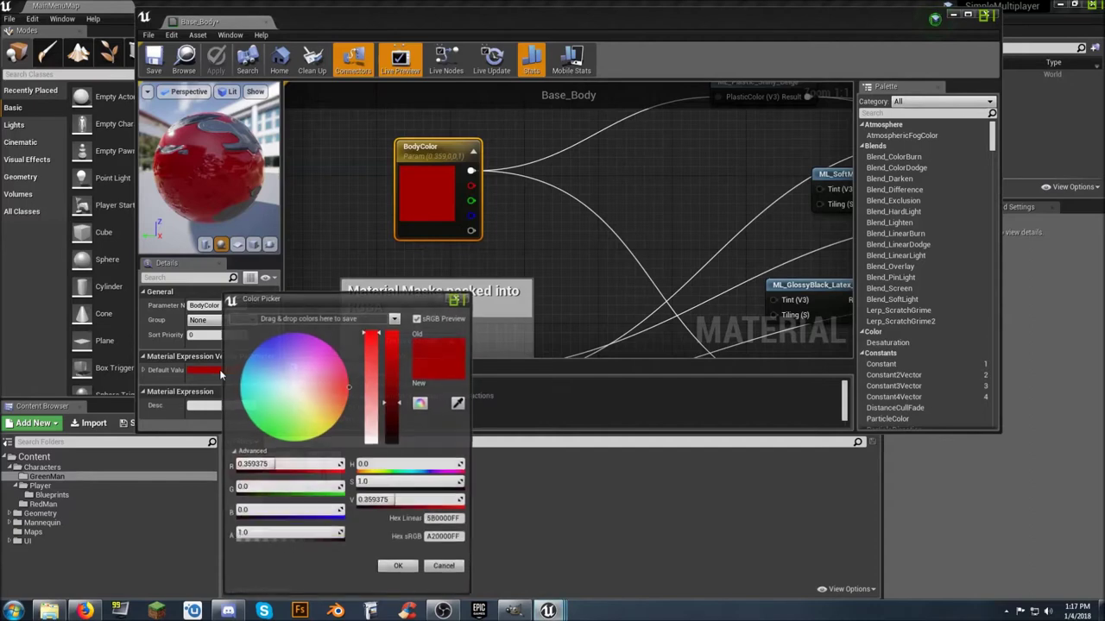
pyautogui.click(276, 436)
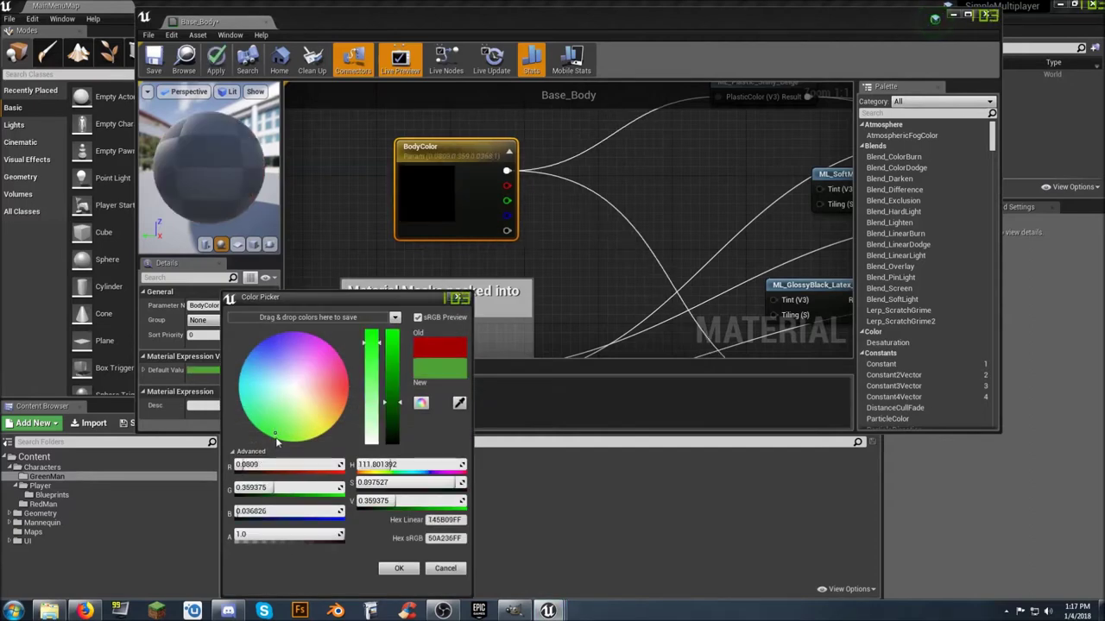
pyautogui.moveTo(276, 437); pyautogui.dragTo(268, 439)
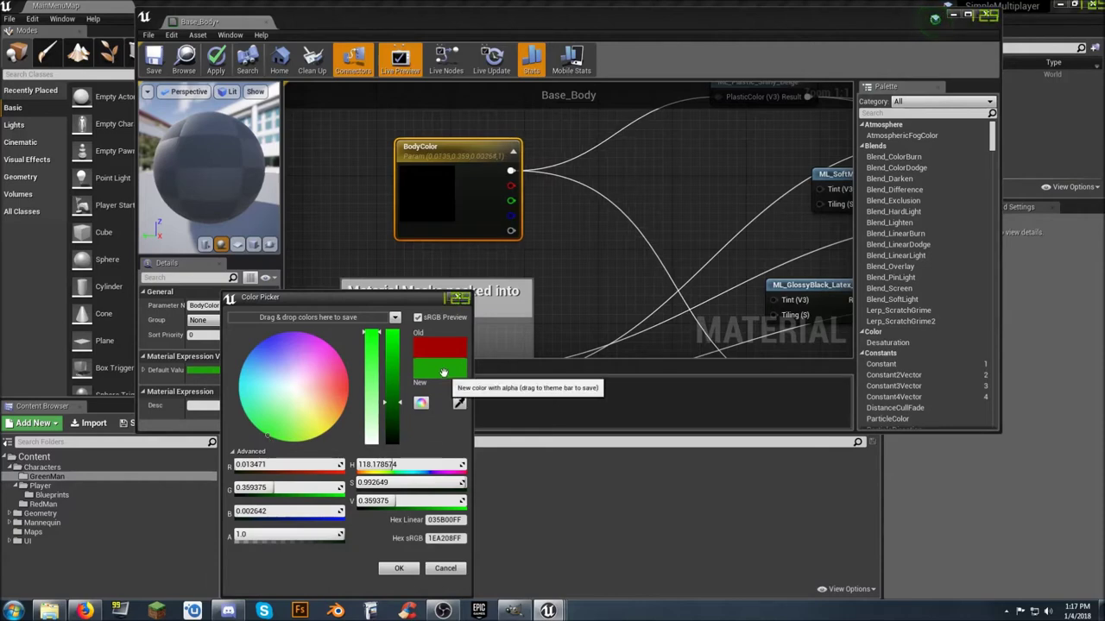
pyautogui.click(393, 407)
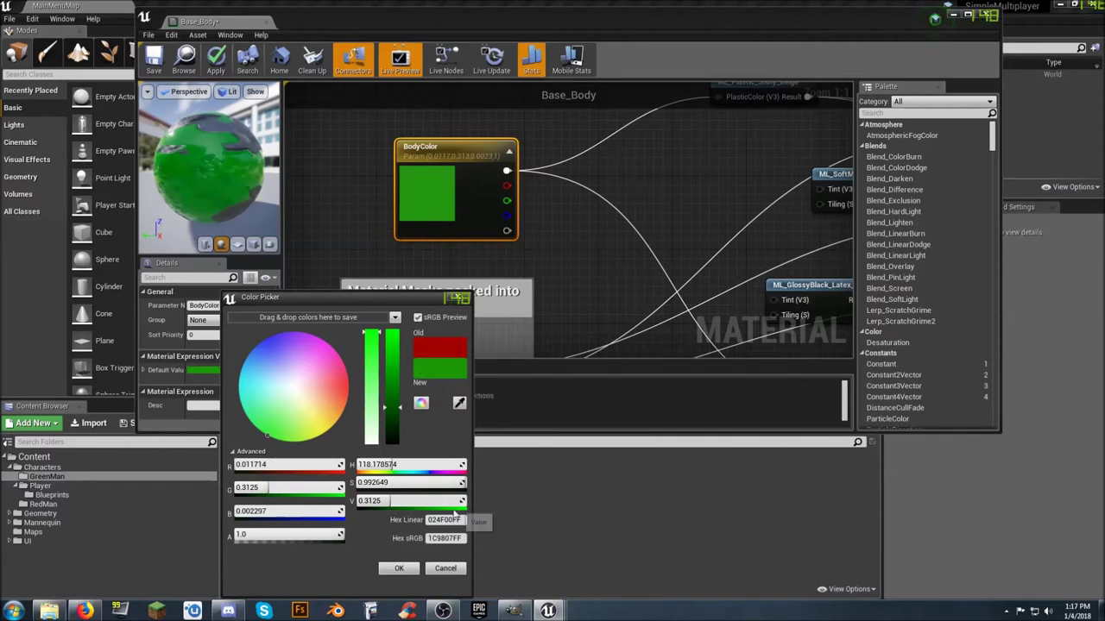
pyautogui.click(450, 537)
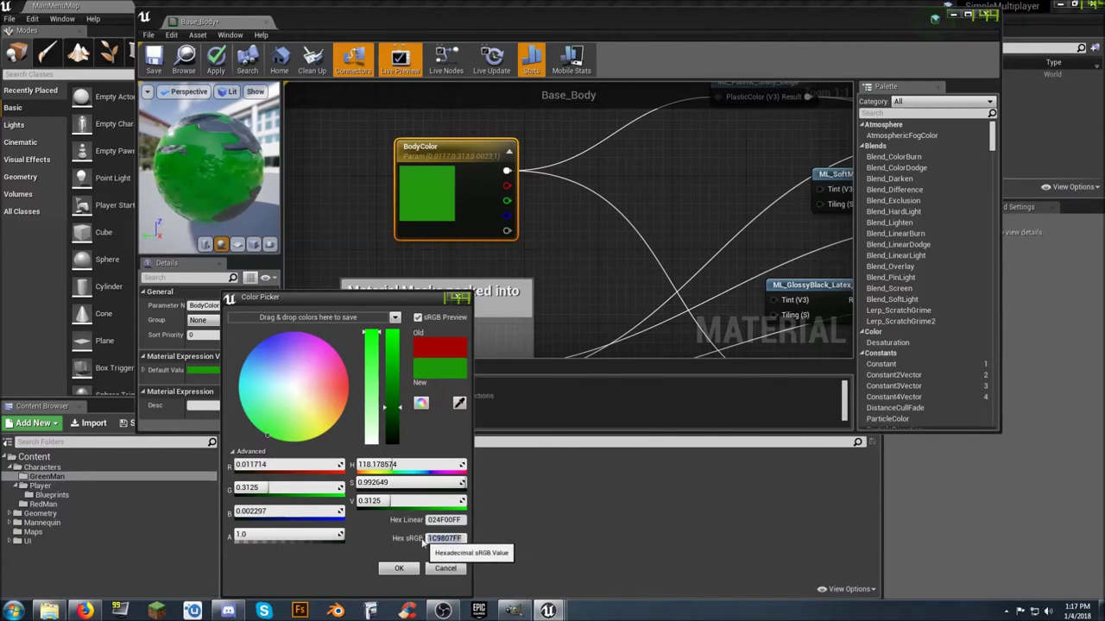
pyautogui.moveTo(430, 368); pyautogui.dragTo(301, 326)
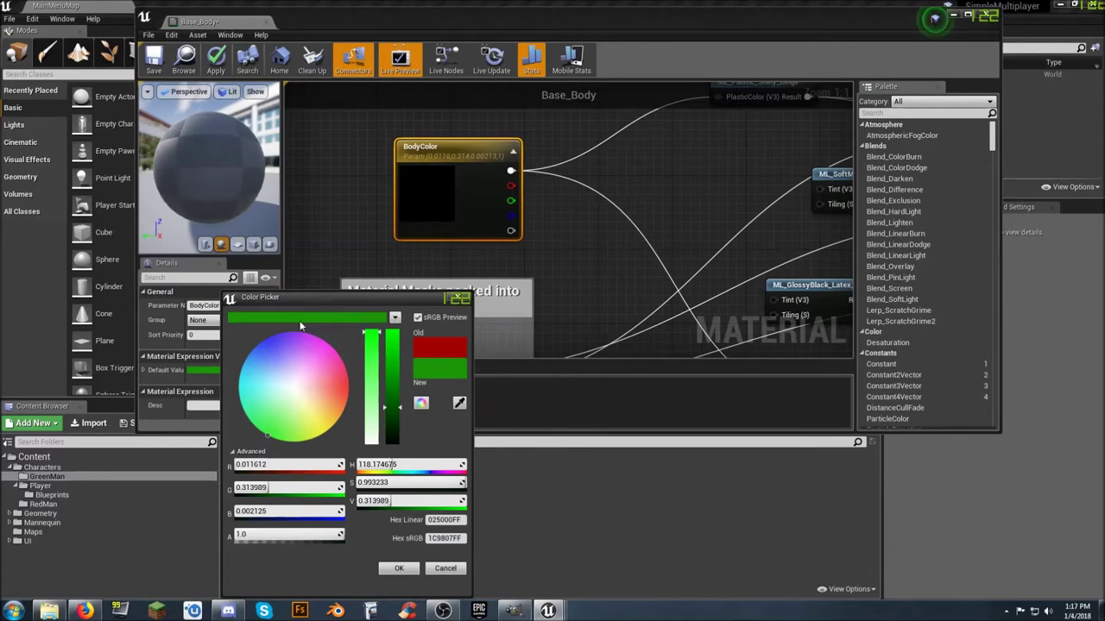
pyautogui.click(399, 568)
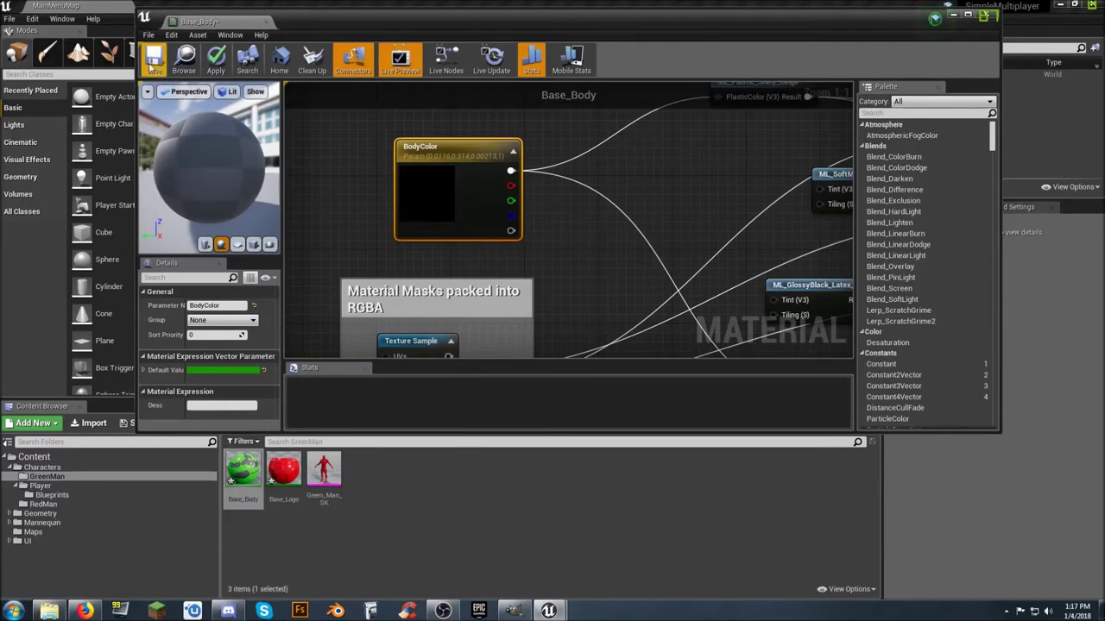
pyautogui.click(212, 62)
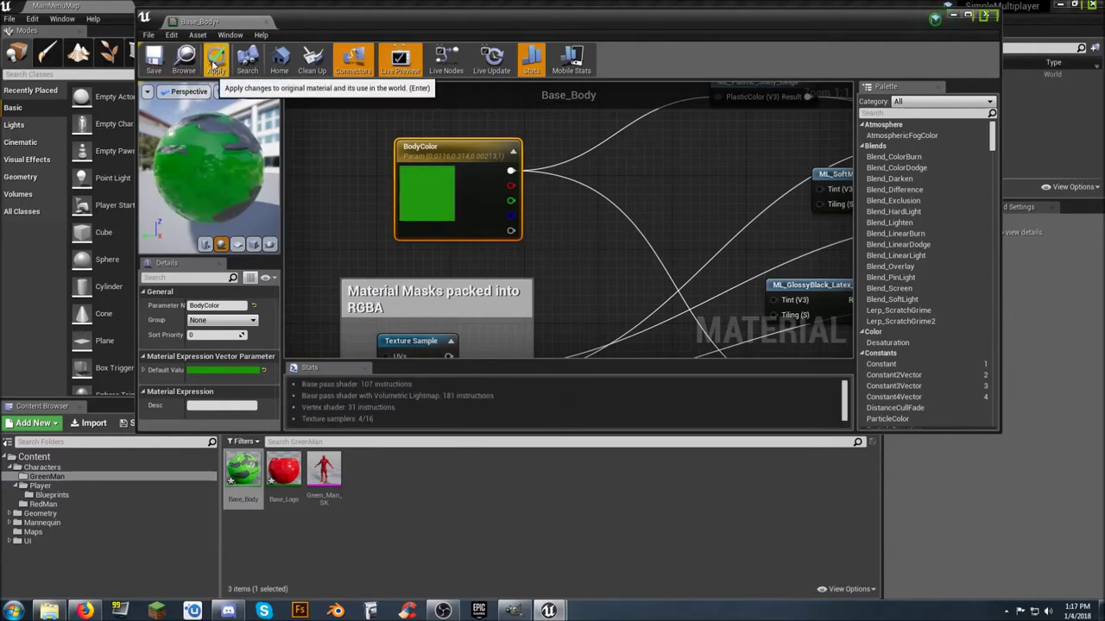
pyautogui.click(156, 62)
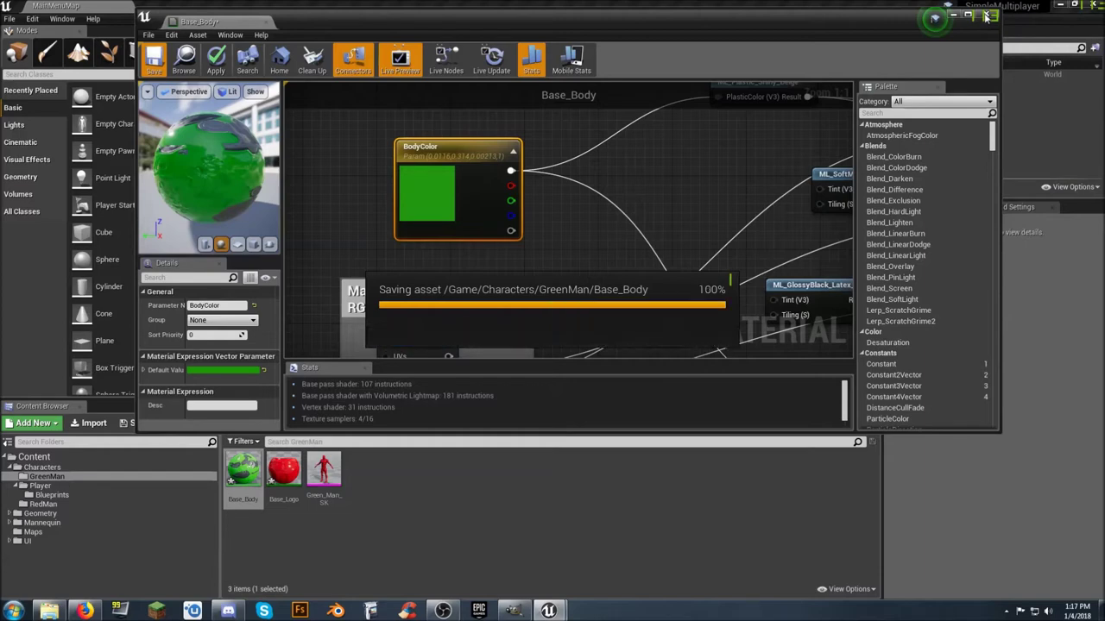
# Close the material editor and rename Base_Body to Green_Body
pyautogui.click(987, 17)
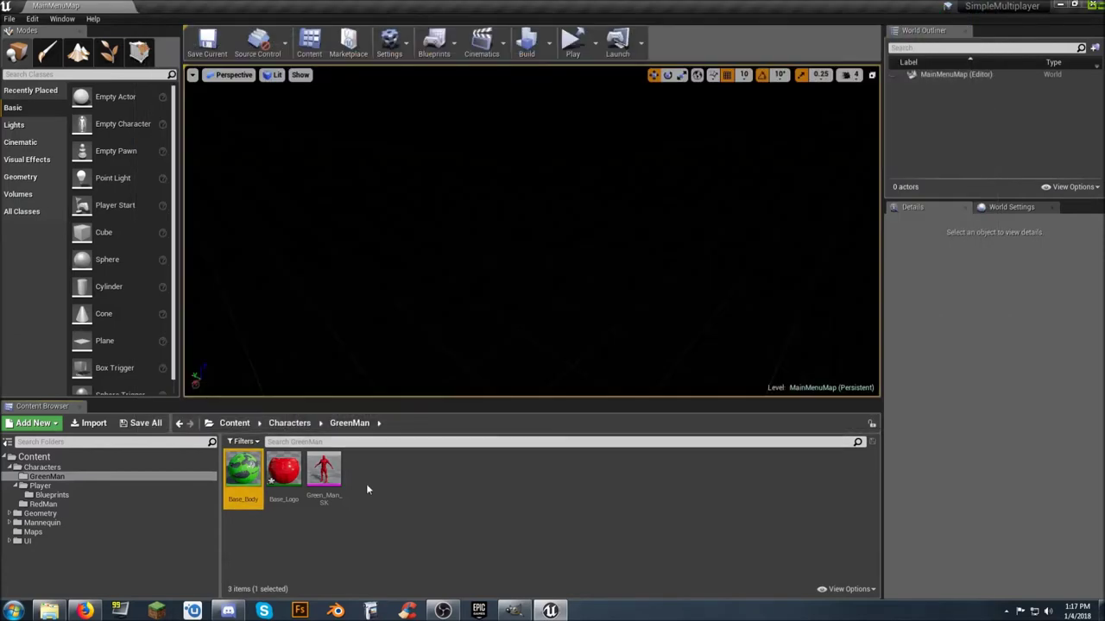
pyautogui.click(244, 499)
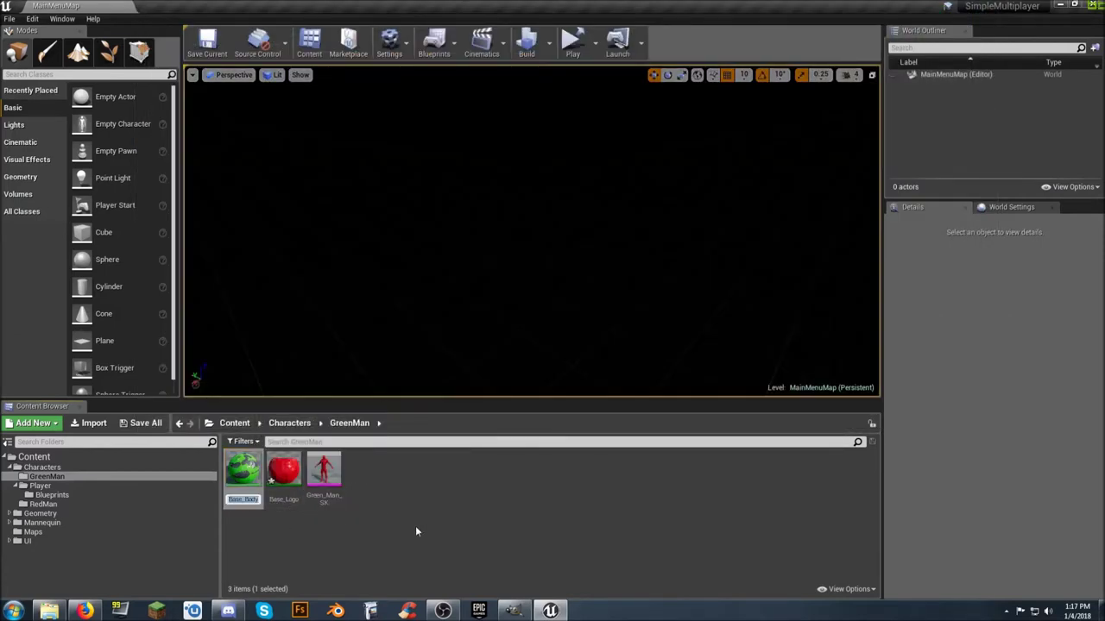
pyautogui.press('End')
pyautogui.press('Home')
pyautogui.press('Delete')
pyautogui.press('Delete')
pyautogui.press('Delete')
pyautogui.press('Delete')
pyautogui.write('Green')
pyautogui.press('Return')
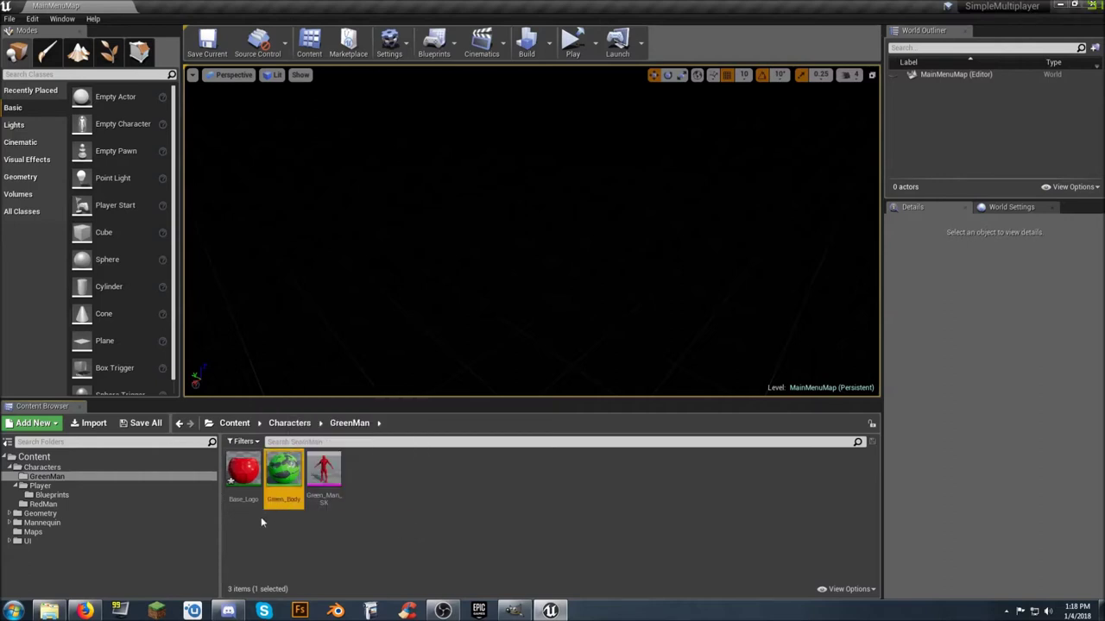
# Rename the Base_Logo material instance to Green_Logo
pyautogui.click(243, 473)
pyautogui.press('F2')
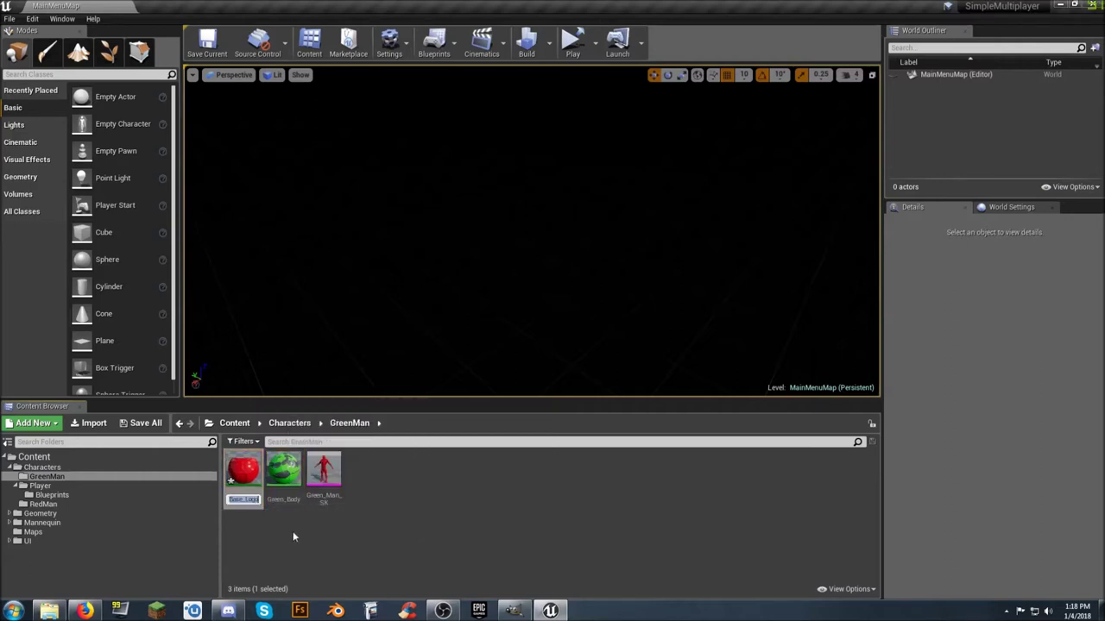
pyautogui.press('End')
pyautogui.press('Delete')
pyautogui.press('Delete')
pyautogui.press('Delete')
pyautogui.press('Delete')
pyautogui.press('Delete')
pyautogui.write('Green_')
pyautogui.press('Return')
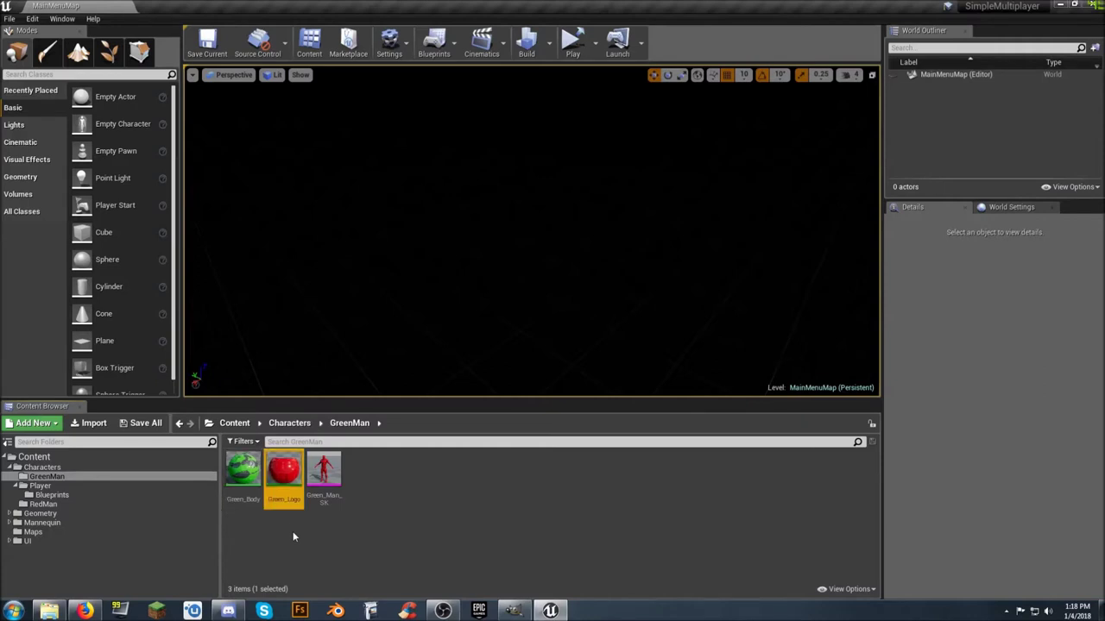
# Override Green_Logo's BodyColor with green, save the material instance and close its editor
pyautogui.doubleClick(292, 471)
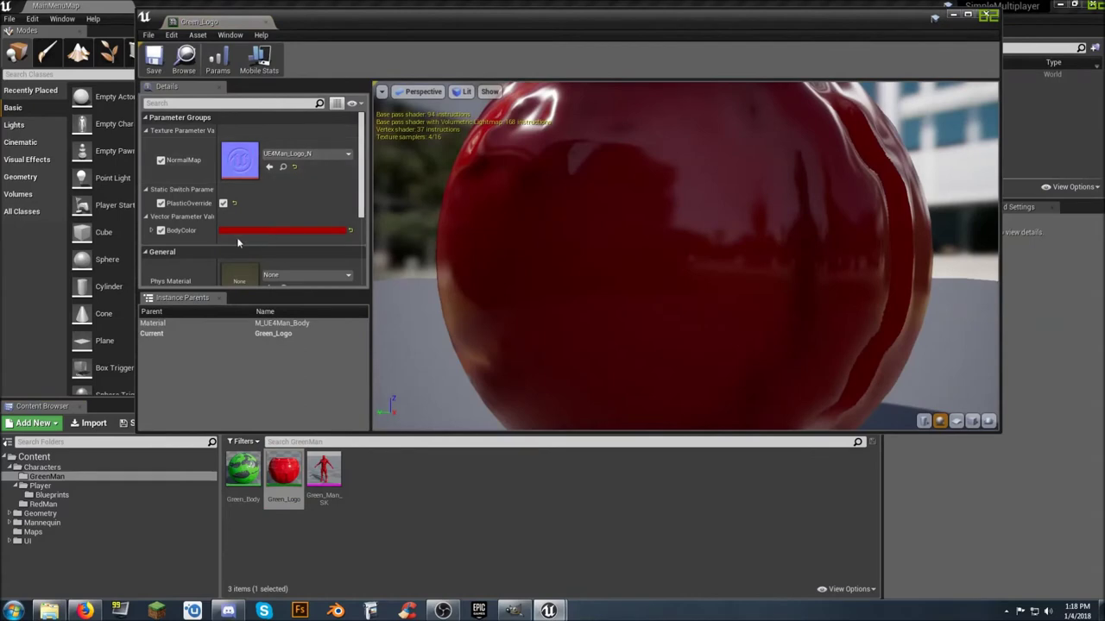
pyautogui.click(160, 232)
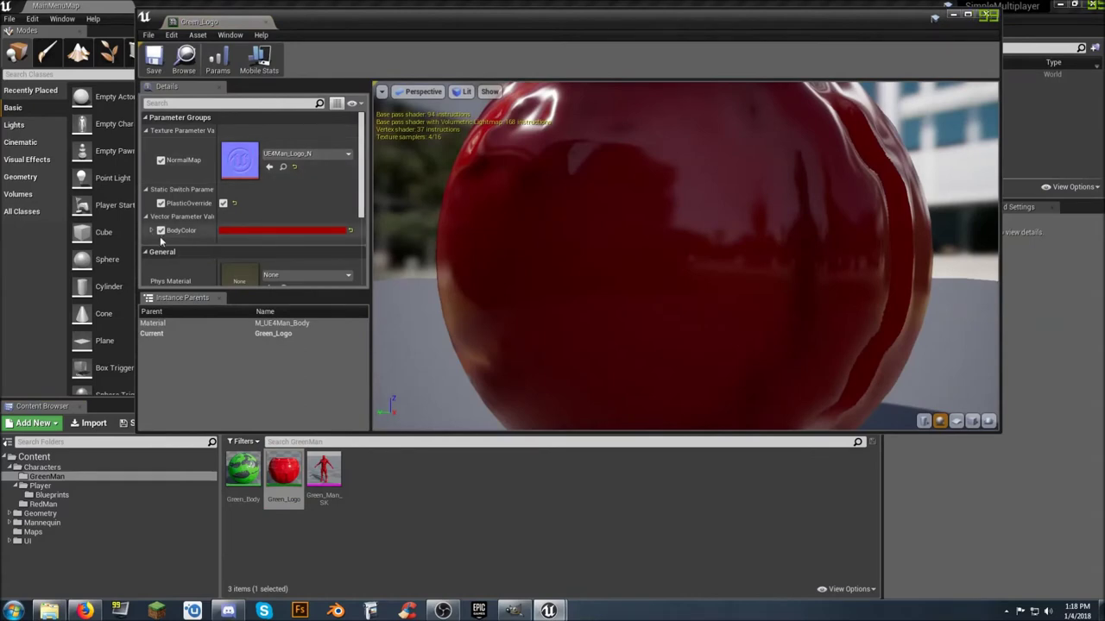
pyautogui.click(248, 231)
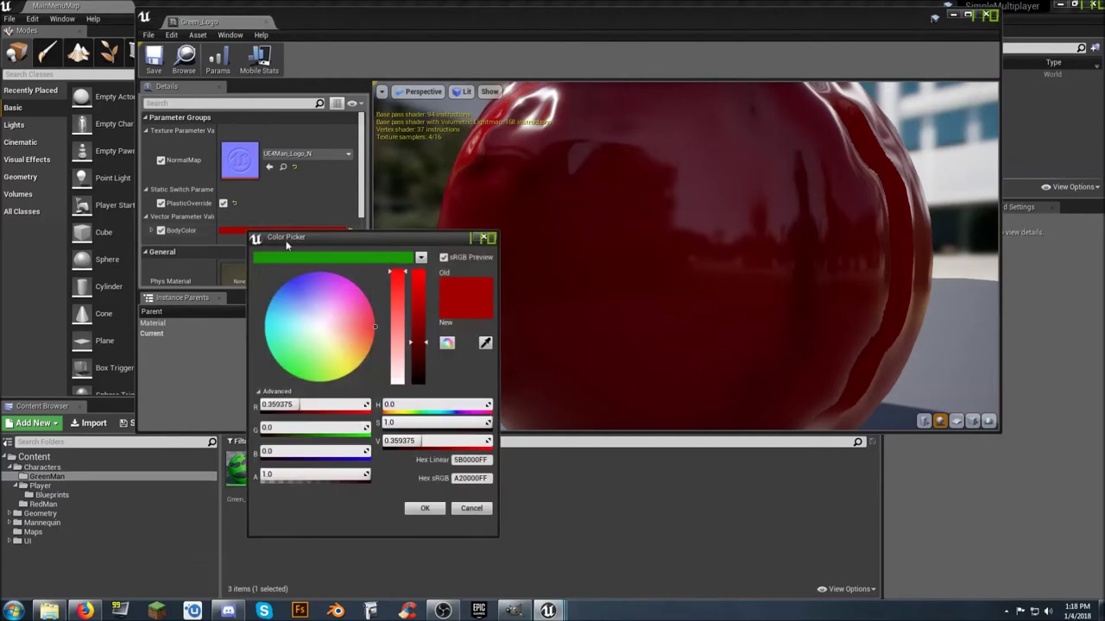
pyautogui.click(331, 259)
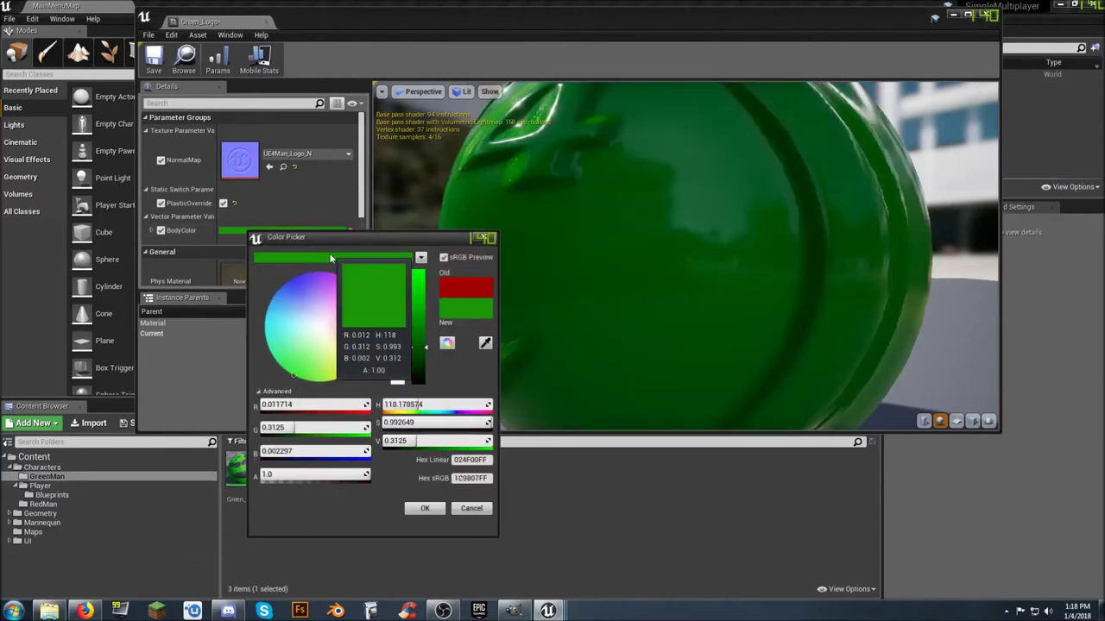
pyautogui.click(426, 510)
pyautogui.click(158, 67)
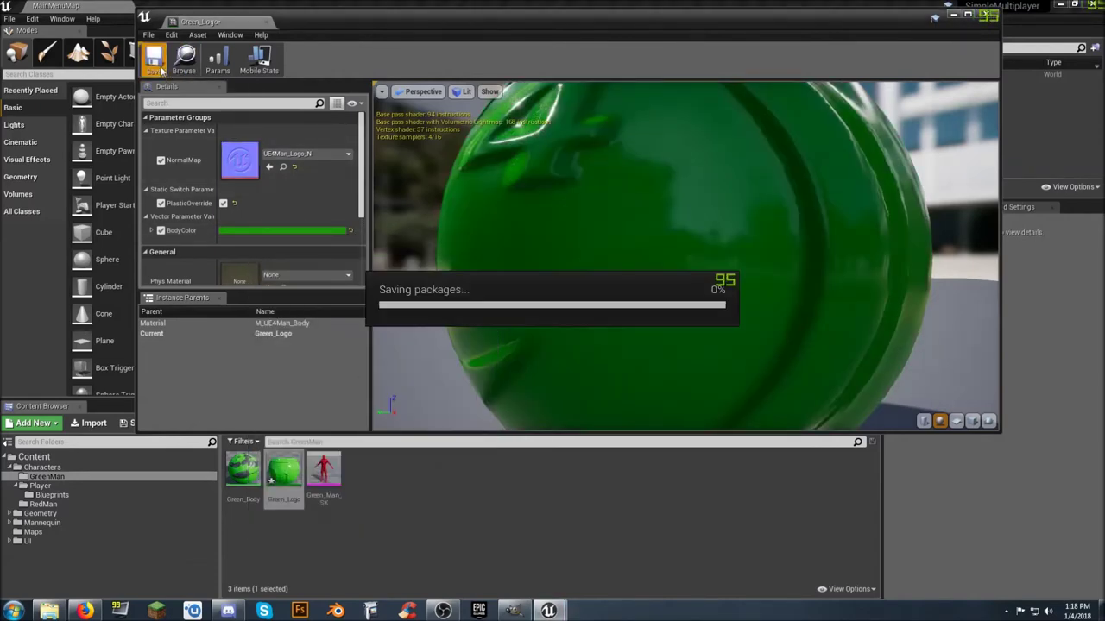
pyautogui.click(985, 14)
# Assign Green_Body to Element 0 and Green_Logo to Element 1 on Green_Man_SK, then close it
pyautogui.doubleClick(334, 480)
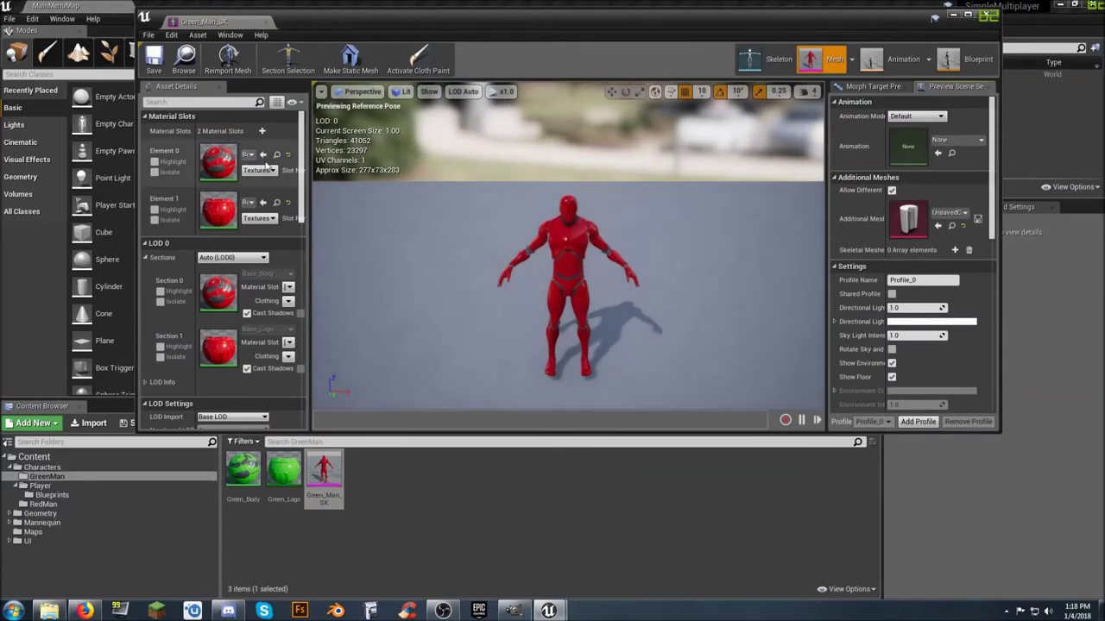
pyautogui.click(250, 155)
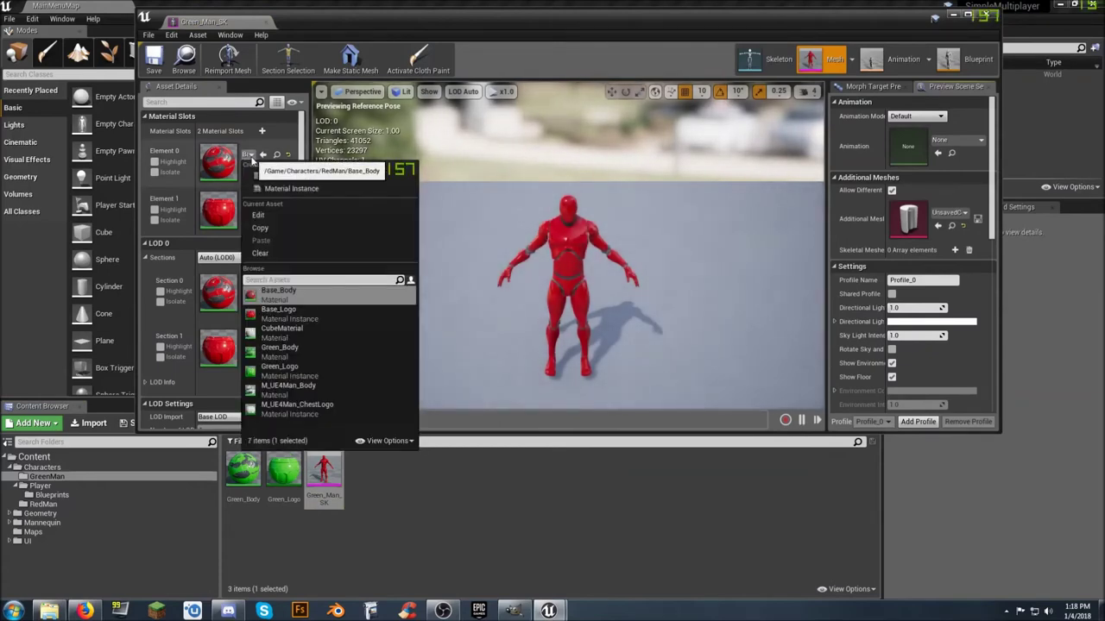
pyautogui.click(281, 369)
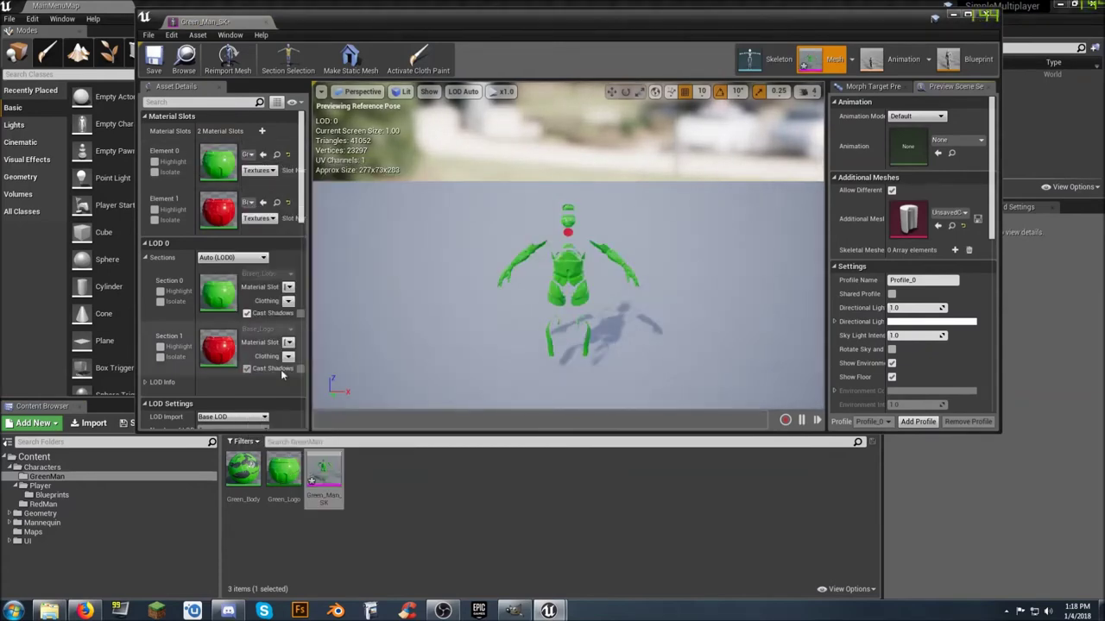
pyautogui.click(253, 156)
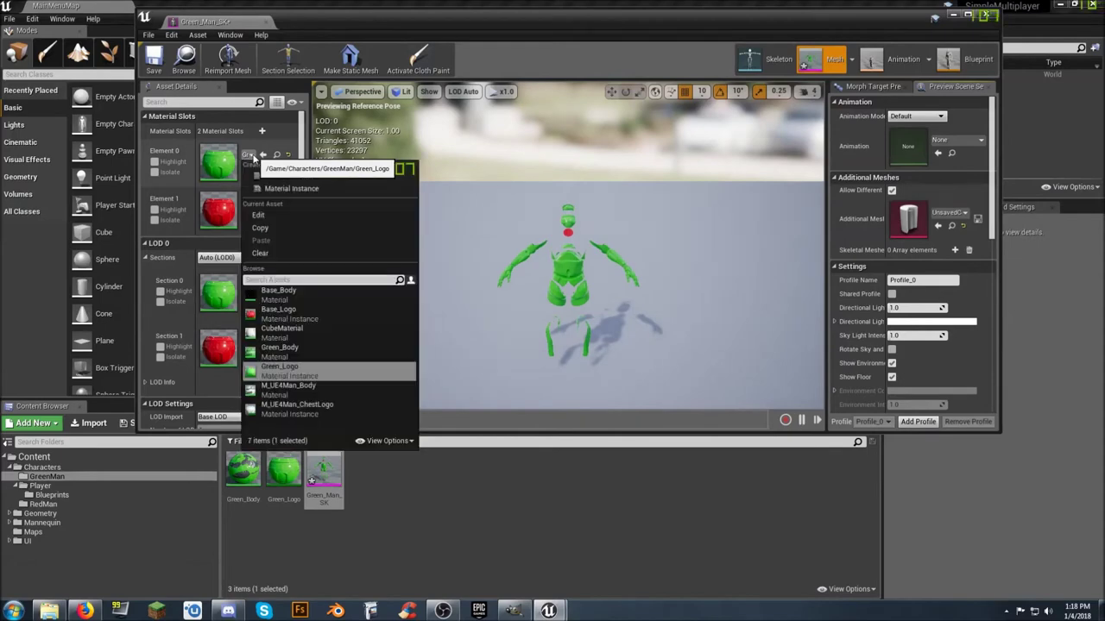
pyautogui.click(296, 356)
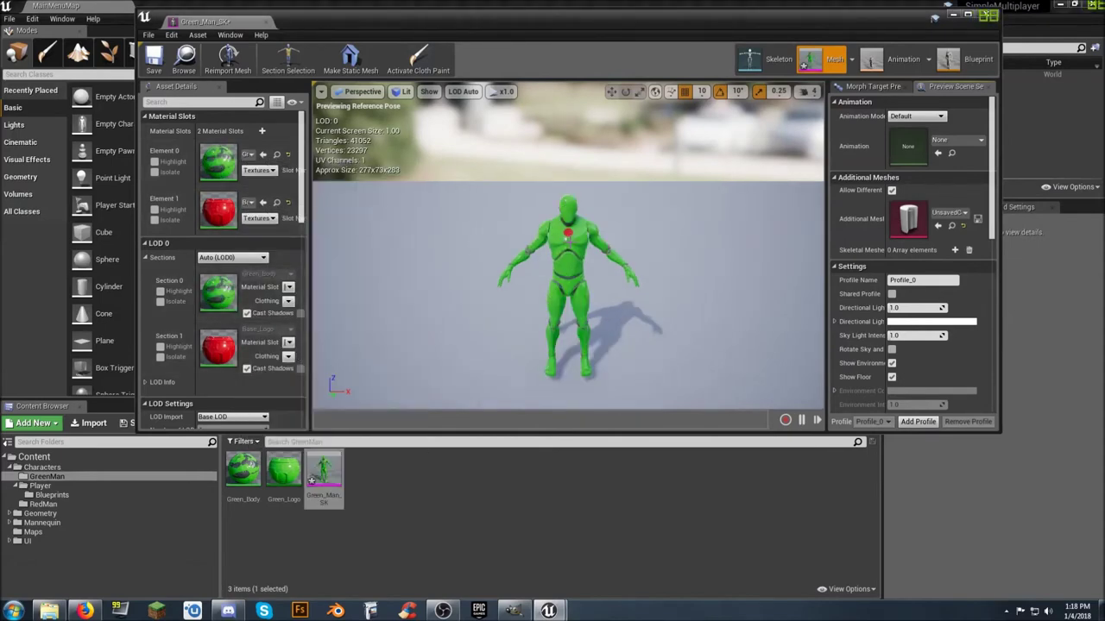
pyautogui.click(252, 202)
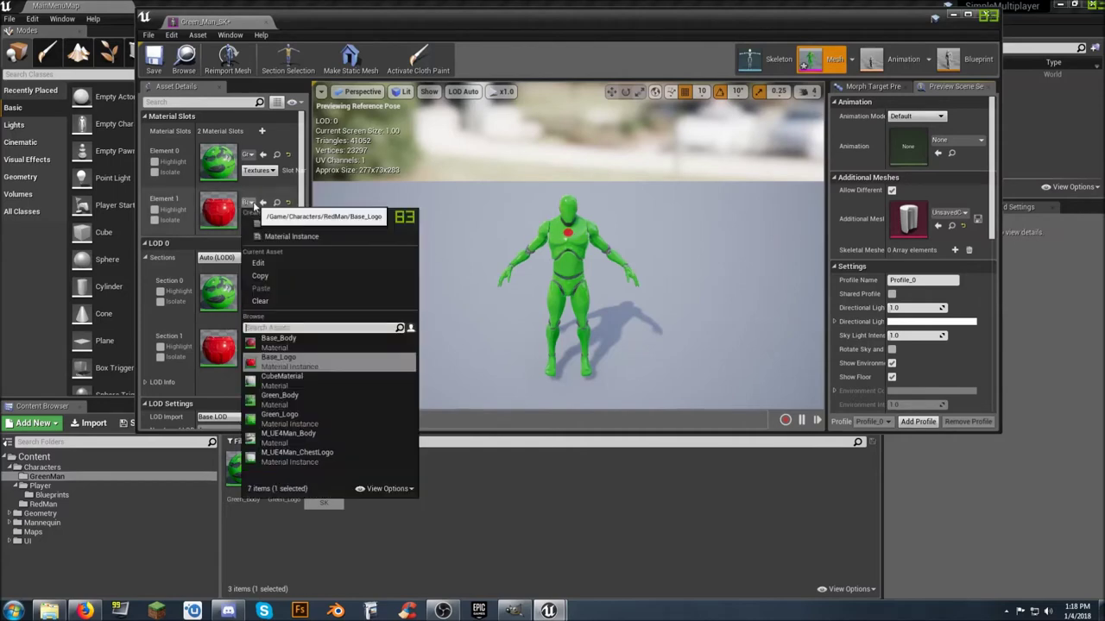
pyautogui.click(290, 417)
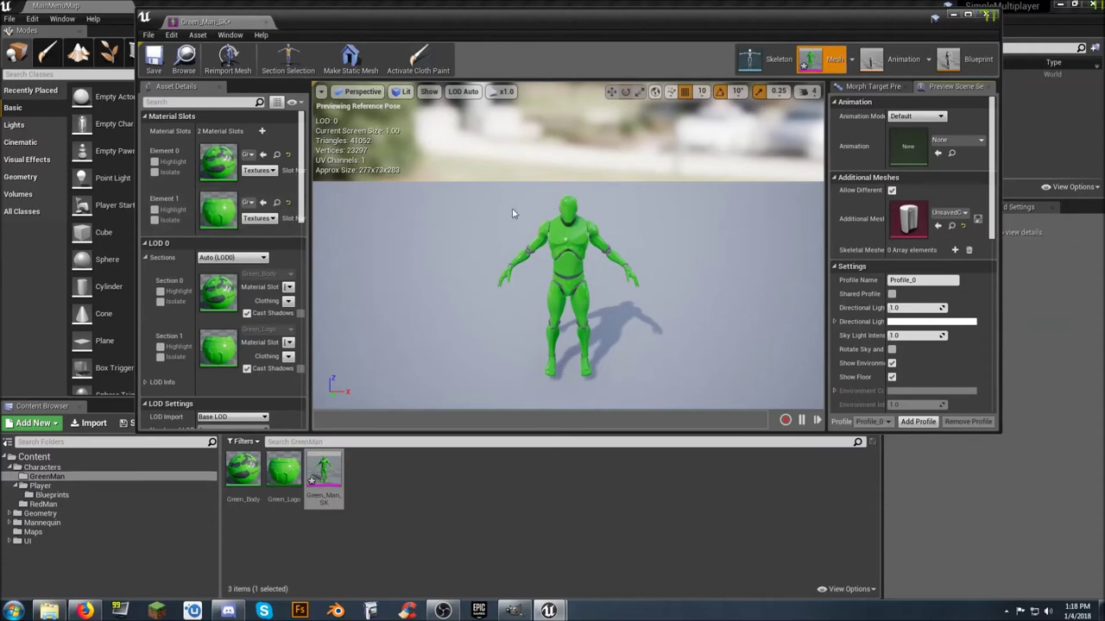
pyautogui.click(184, 57)
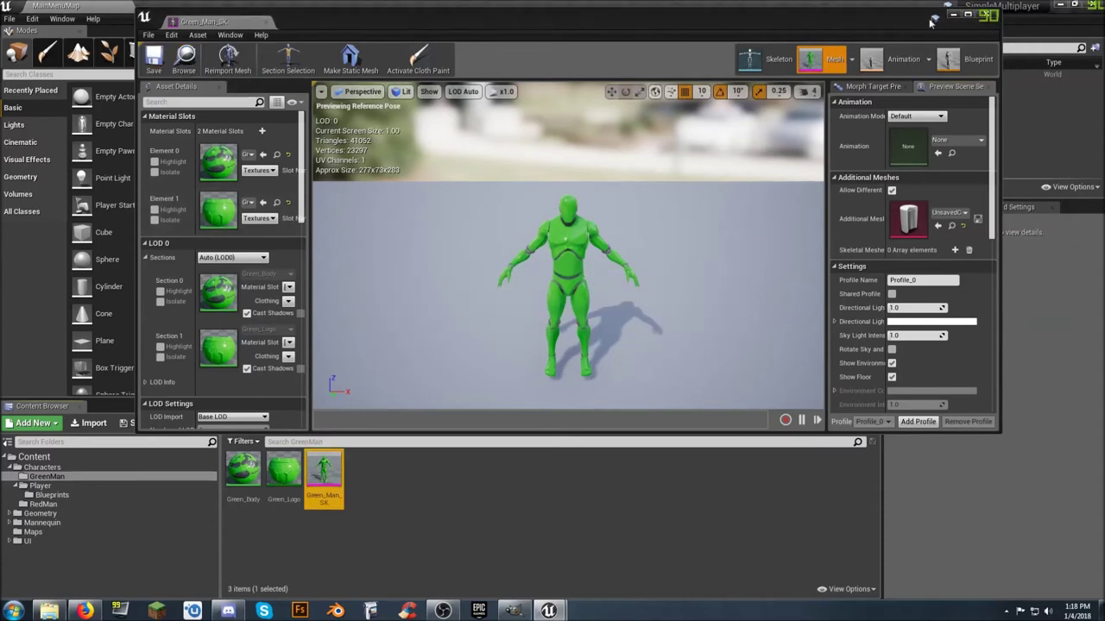
pyautogui.click(986, 15)
pyautogui.click(430, 504)
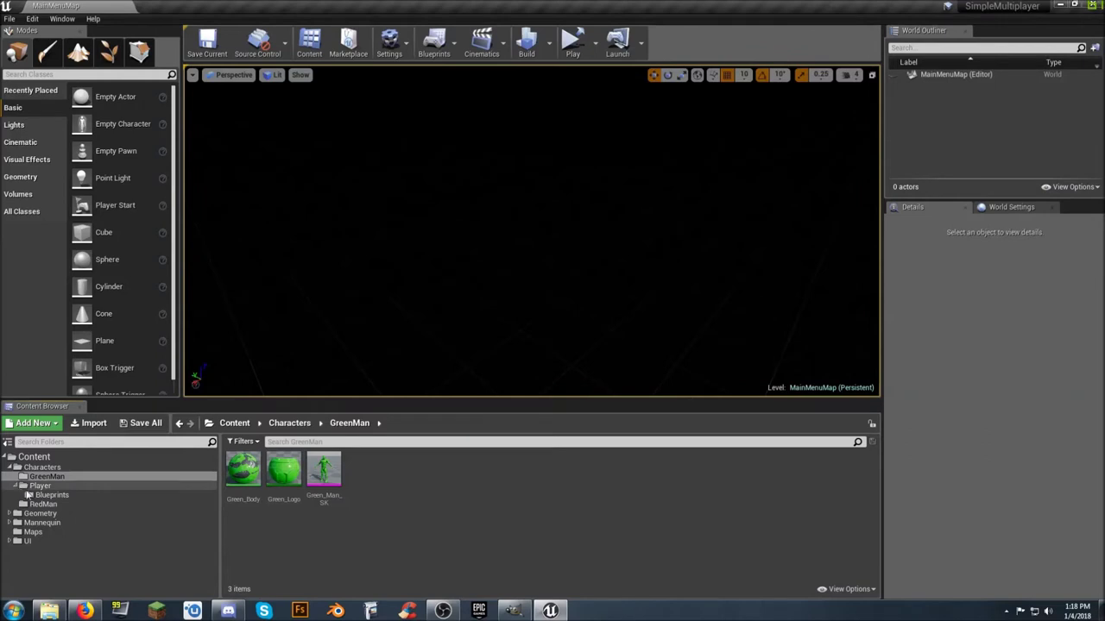
# In Player > Blueprints, create a child Blueprint Class of Player_Base named GreenMan_BP
pyautogui.click(52, 495)
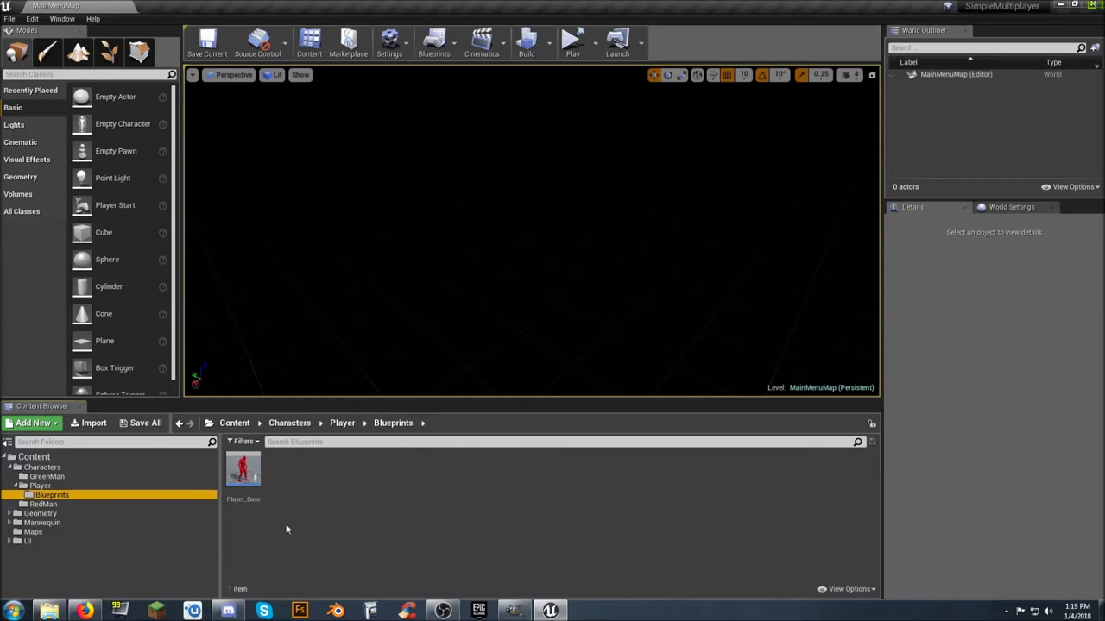
pyautogui.click(245, 471)
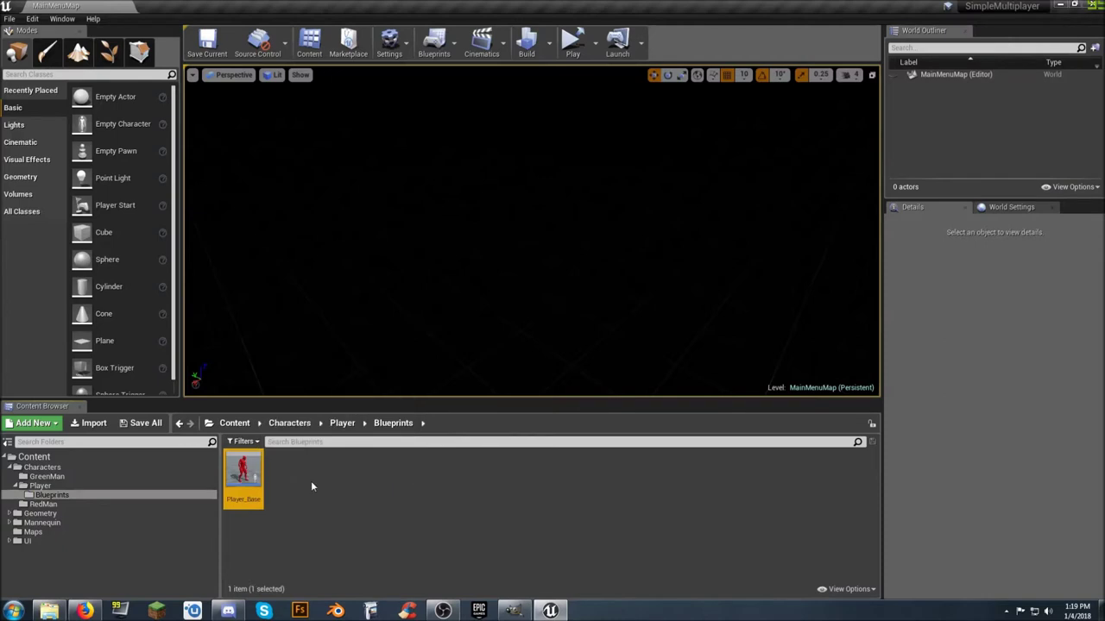
pyautogui.rightClick(245, 470)
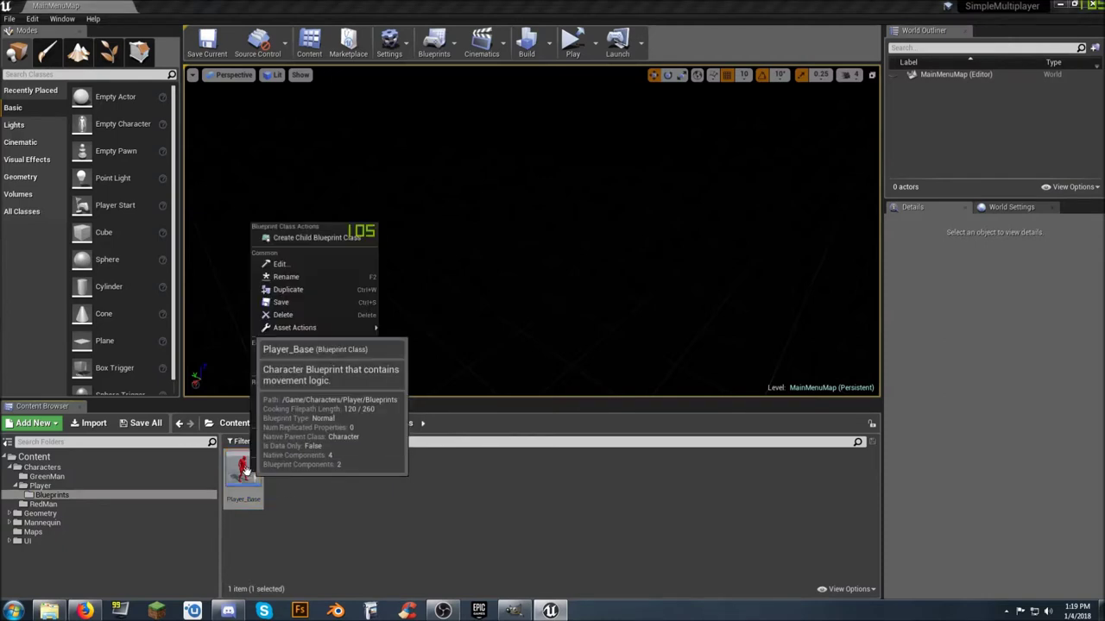
pyautogui.click(341, 238)
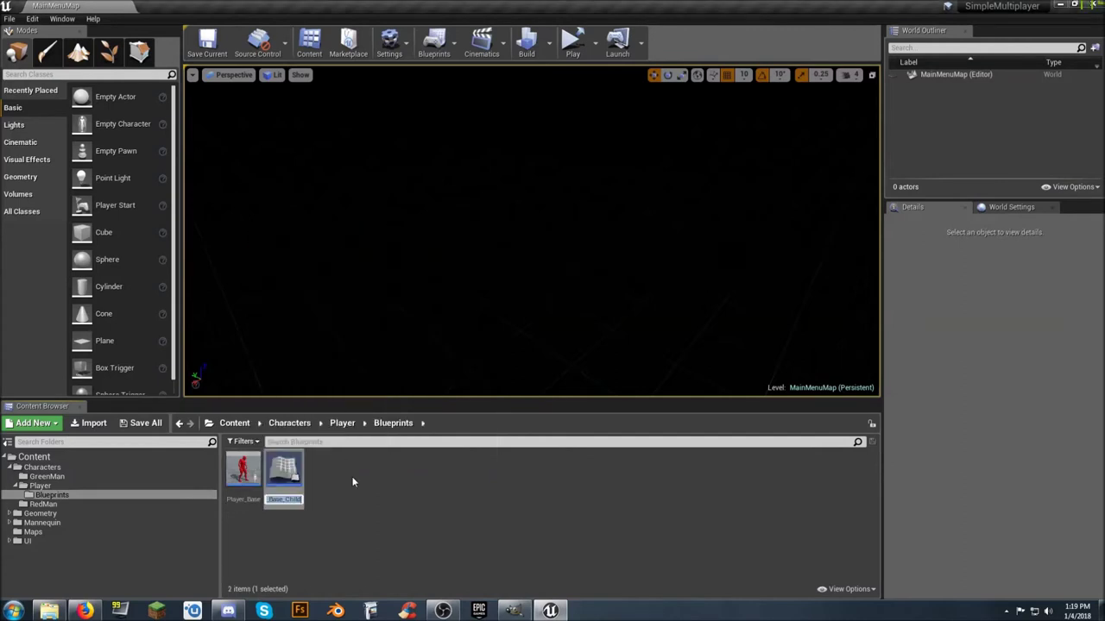
pyautogui.write('Green')
pyautogui.write('Man_BP')
pyautogui.press('Return')
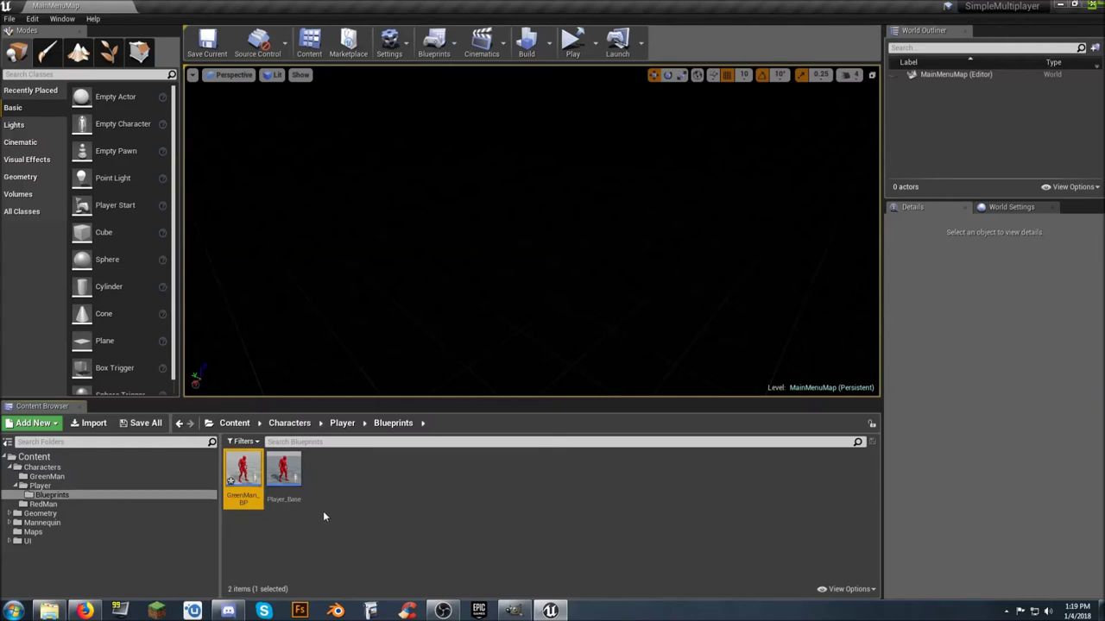
# Swap GreenMan_BP's inherited Mesh to Green_Man_SK, then compile, save and close the blueprint
pyautogui.press('Return')
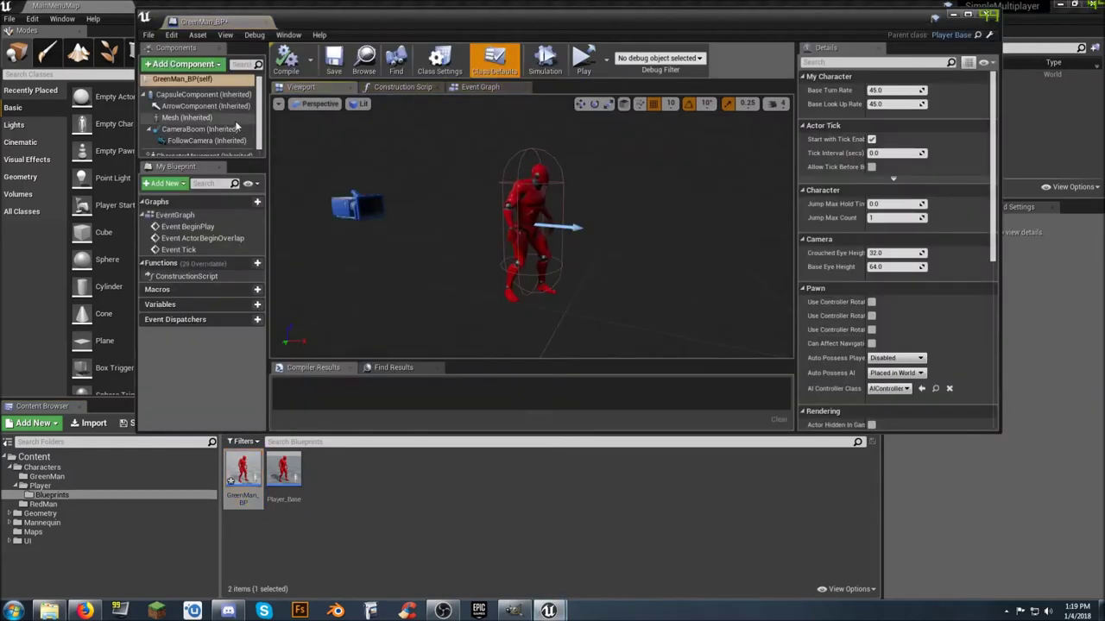
pyautogui.click(185, 117)
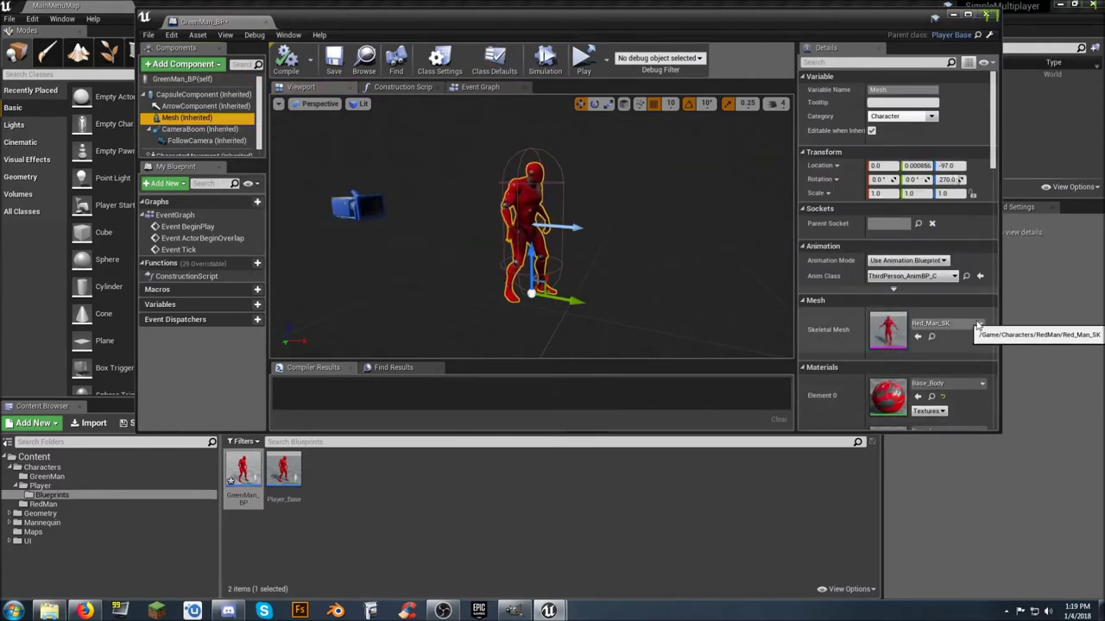
pyautogui.click(979, 325)
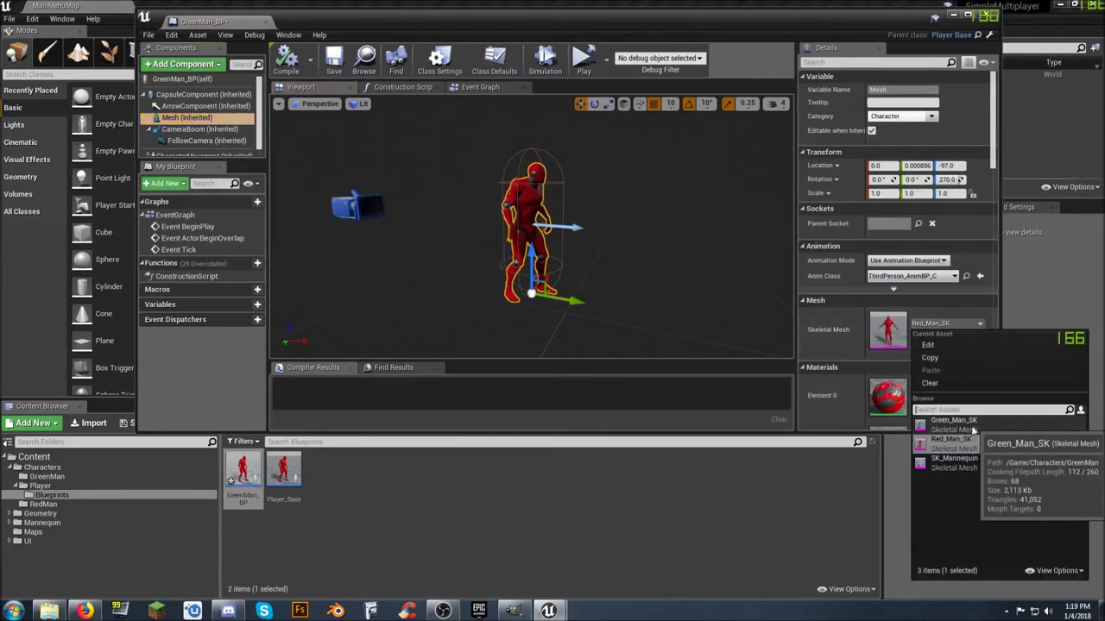
pyautogui.click(973, 428)
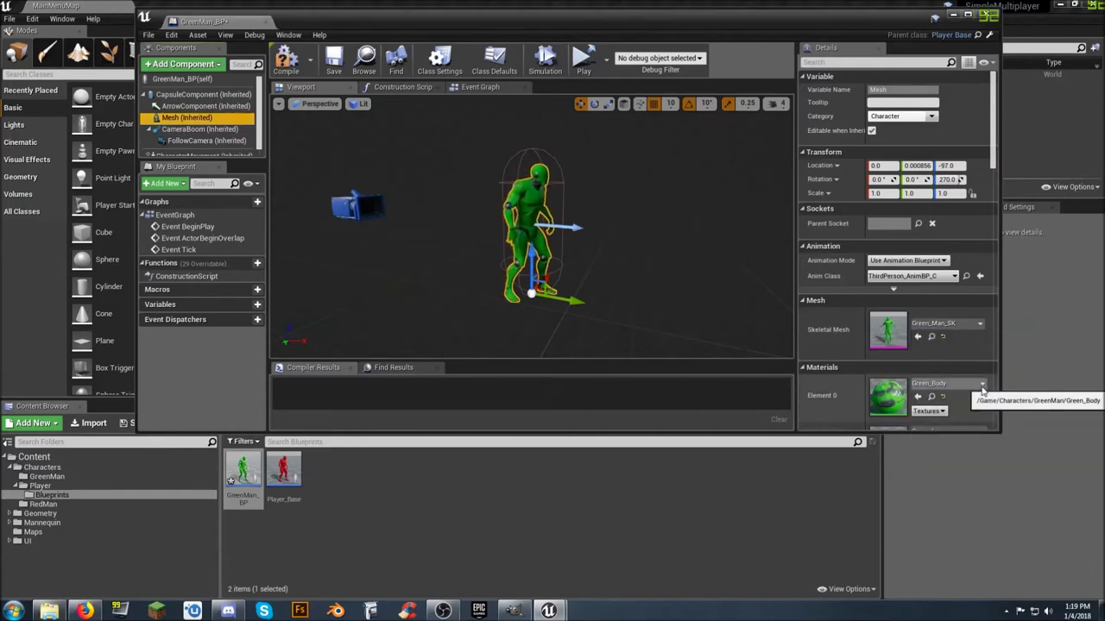
pyautogui.click(294, 72)
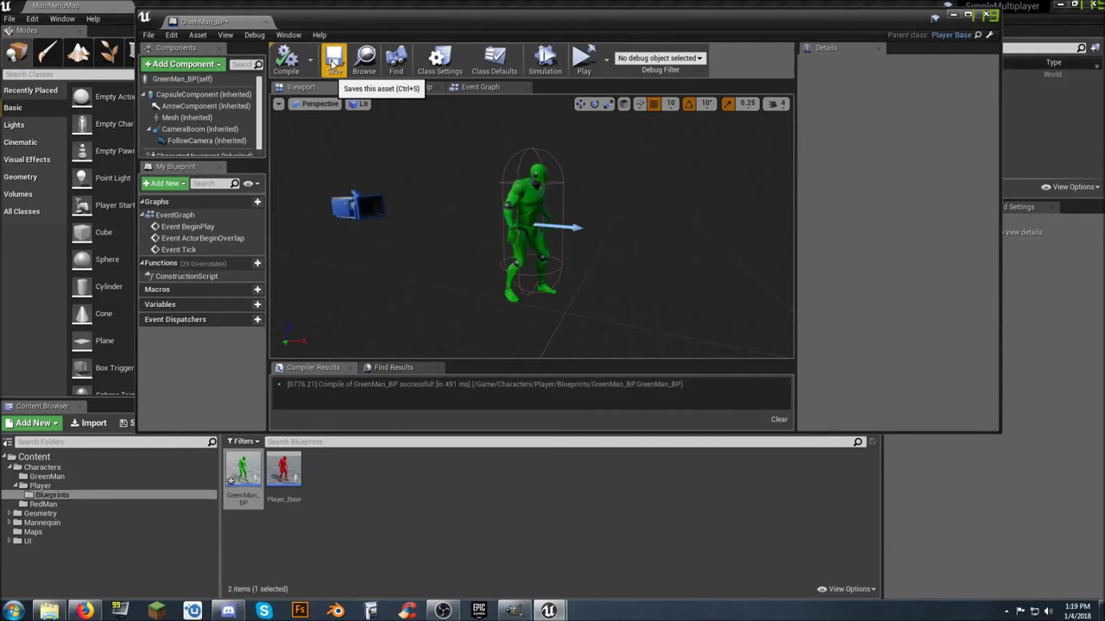
pyautogui.click(333, 64)
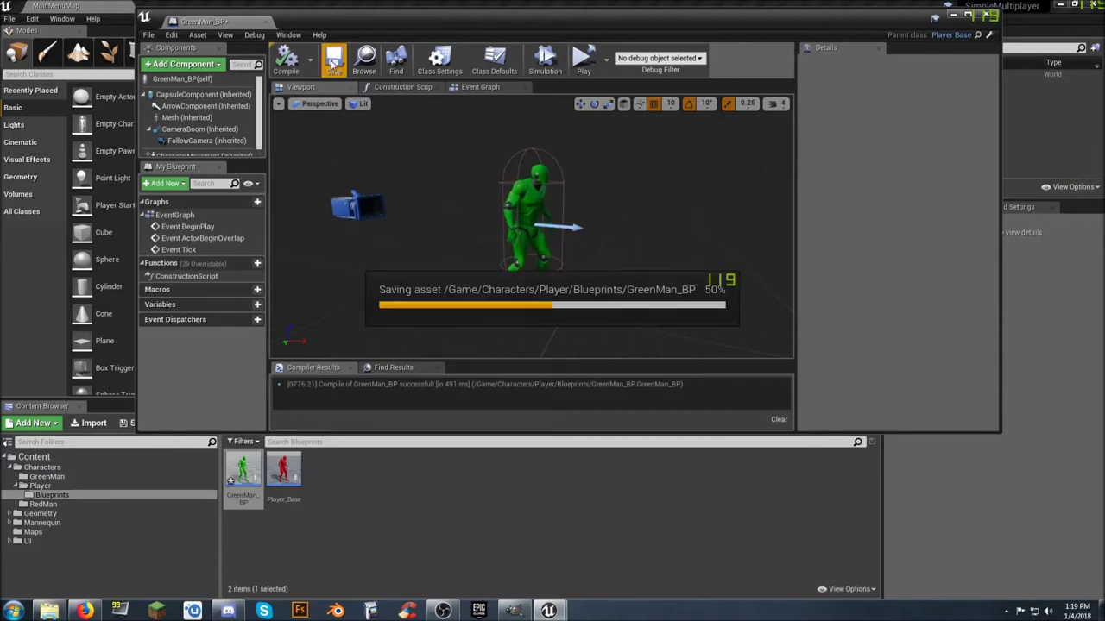
pyautogui.click(985, 15)
# Open the Lobby_Map level from the Maps folder
pyautogui.click(615, 517)
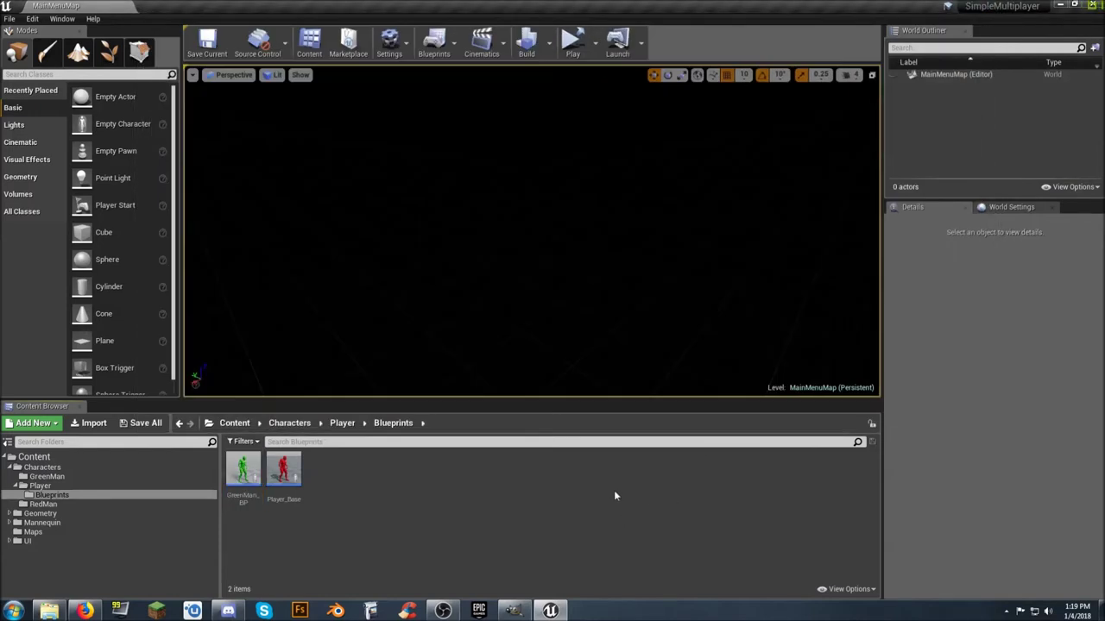
pyautogui.click(31, 532)
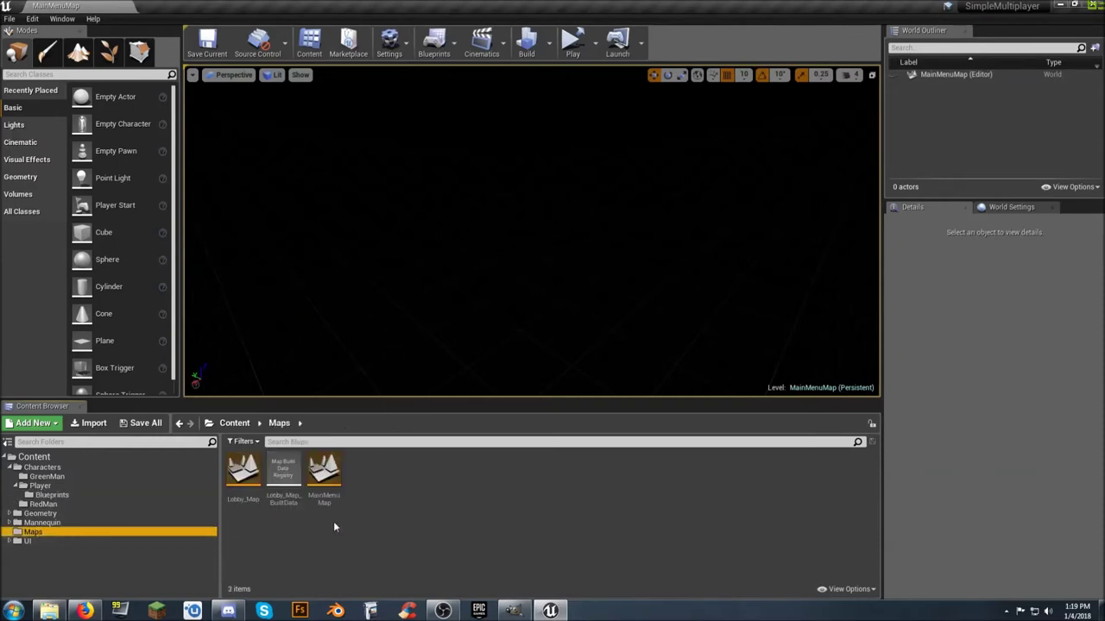
pyautogui.doubleClick(241, 472)
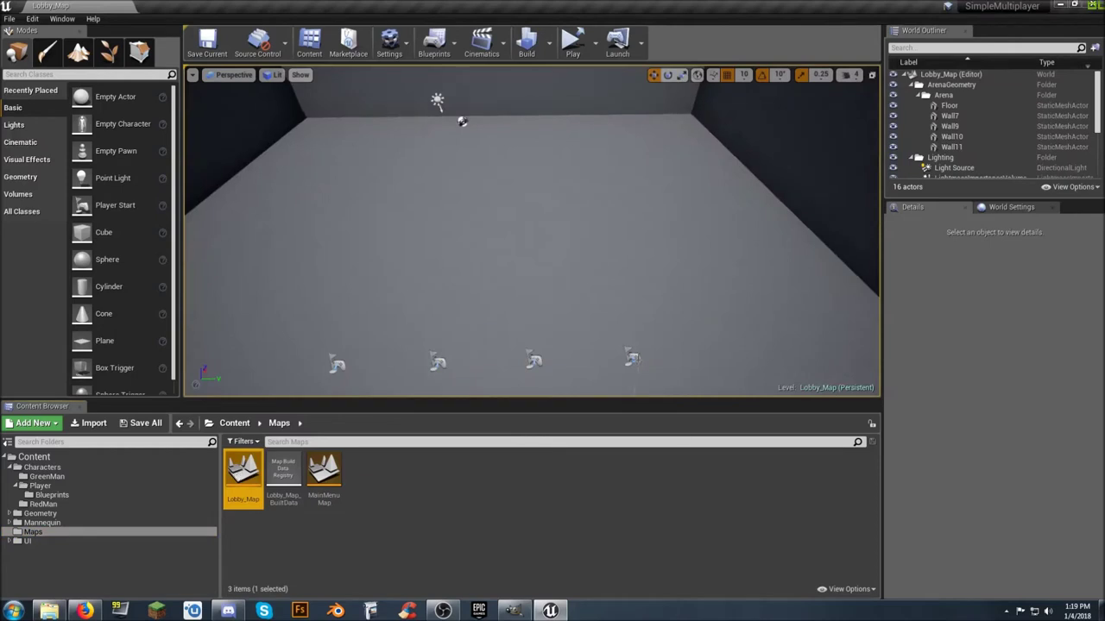
# In World Settings, set the selected GameMode's Default Pawn Class to GreenMan_BP
pyautogui.click(1008, 207)
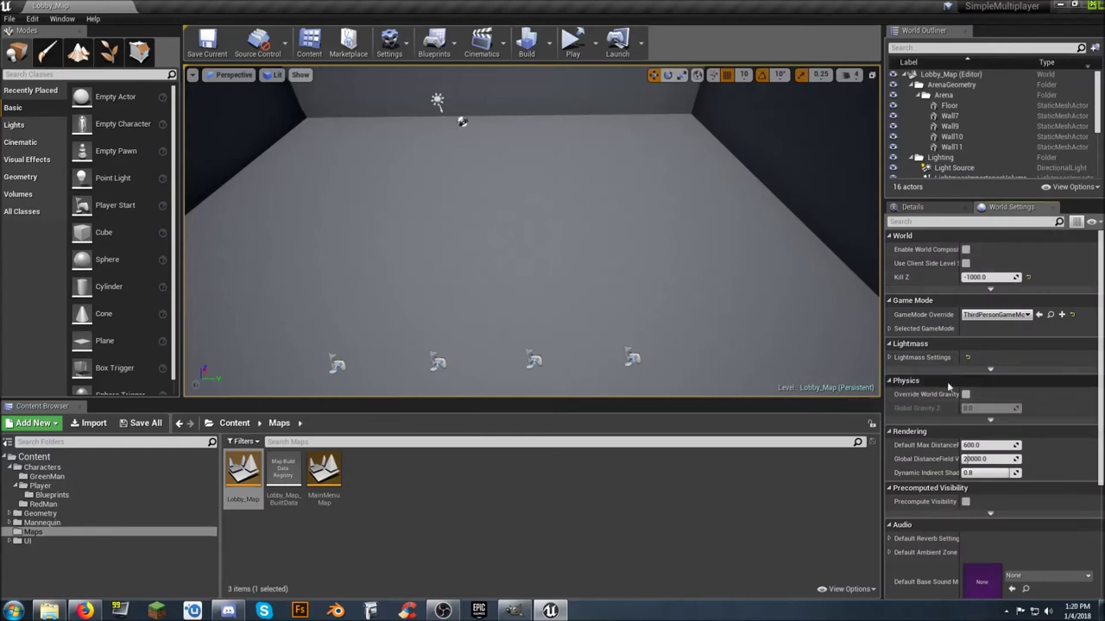
pyautogui.click(889, 329)
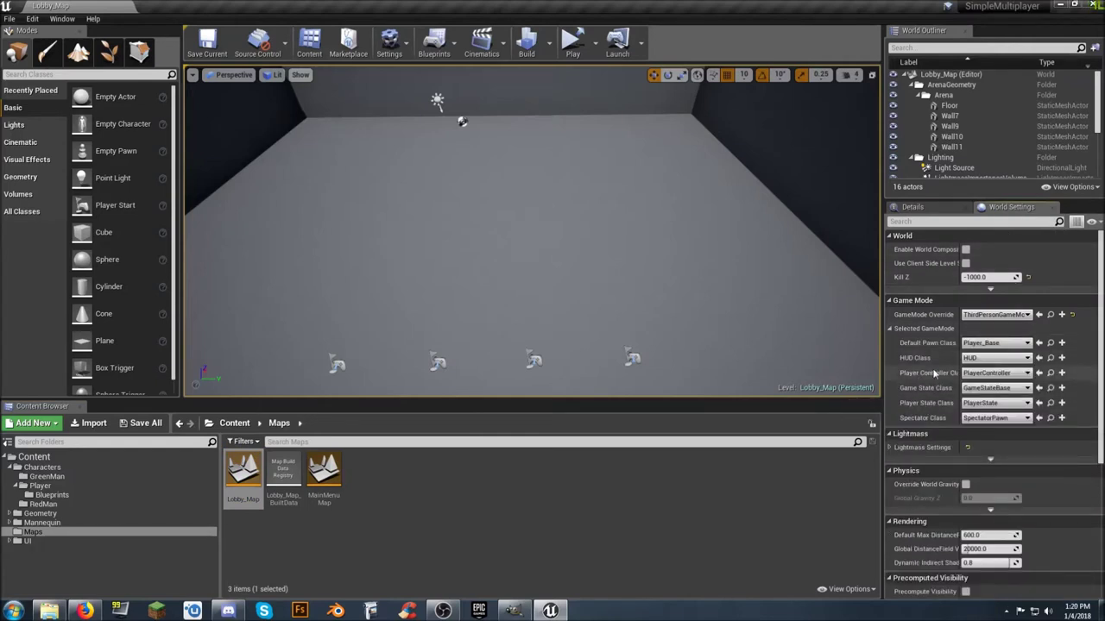
pyautogui.click(1020, 343)
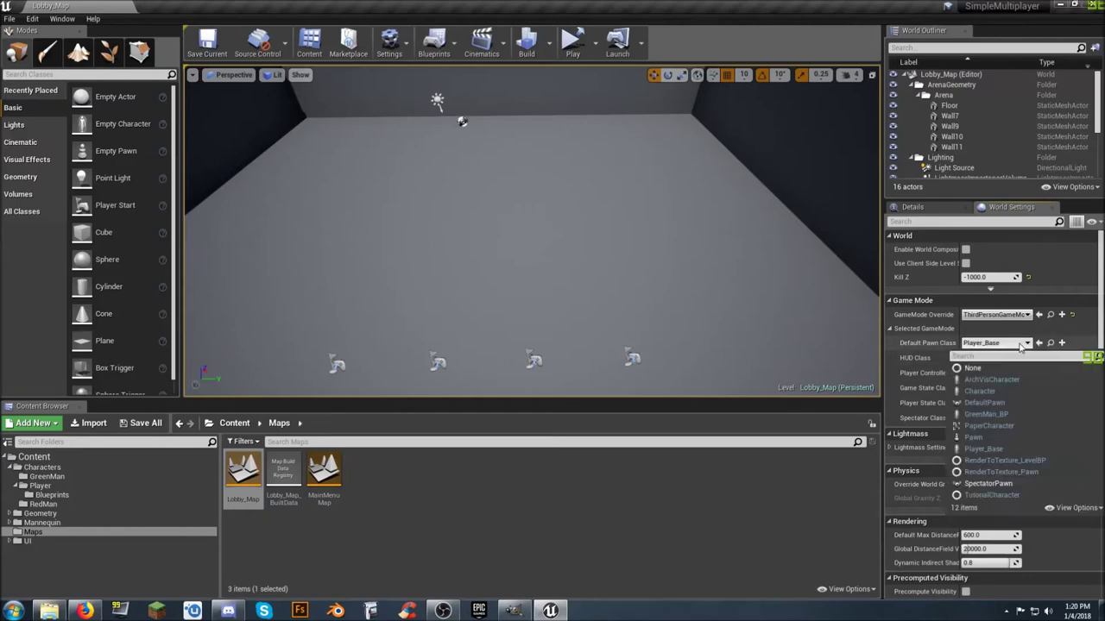
pyautogui.click(985, 414)
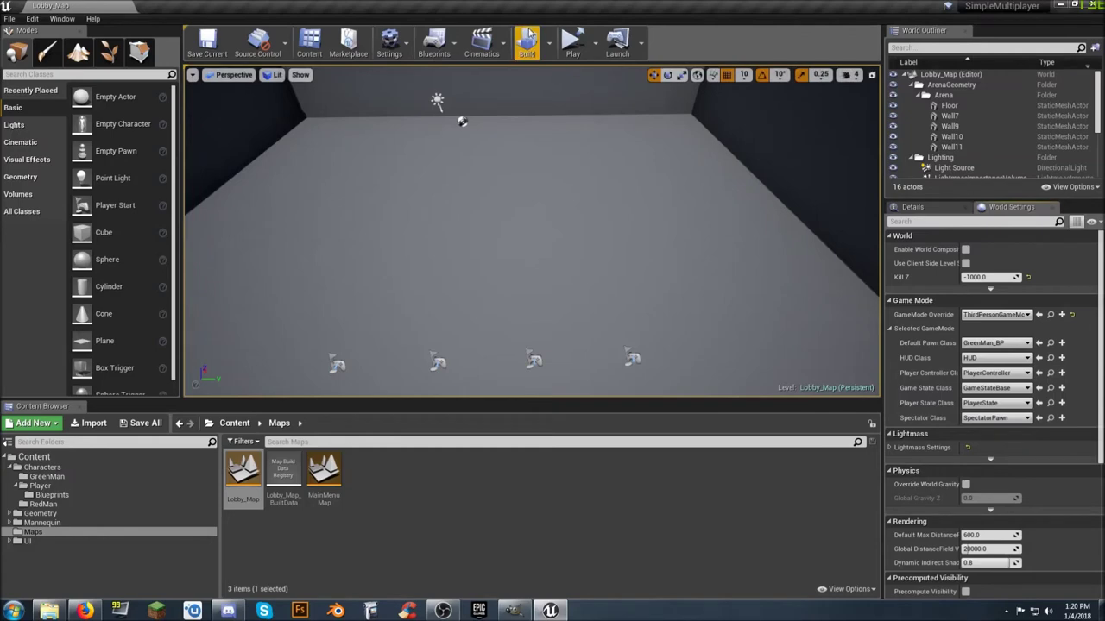
pyautogui.click(594, 43)
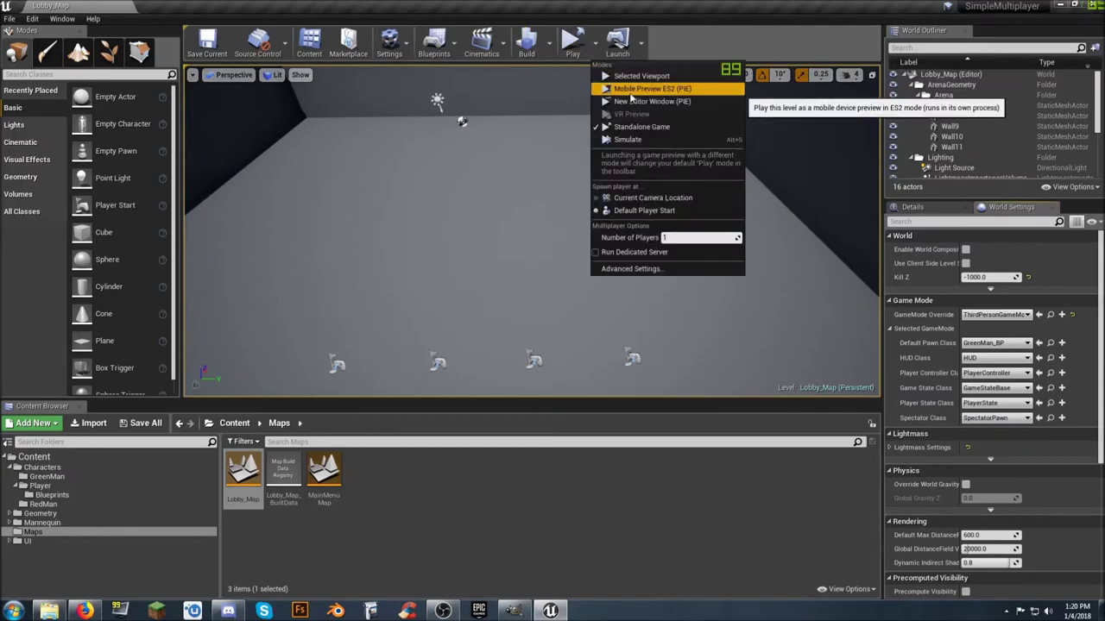
# Play-test the level in the viewport, walking the green character around, then stop
pyautogui.click(633, 77)
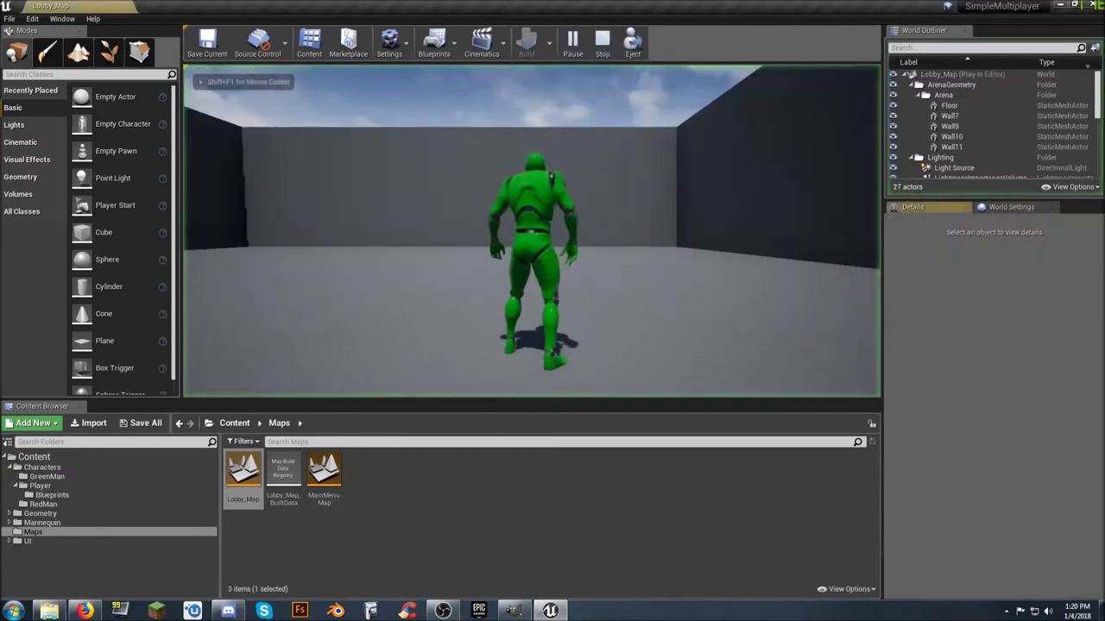
pyautogui.press('a')
pyautogui.press('w')
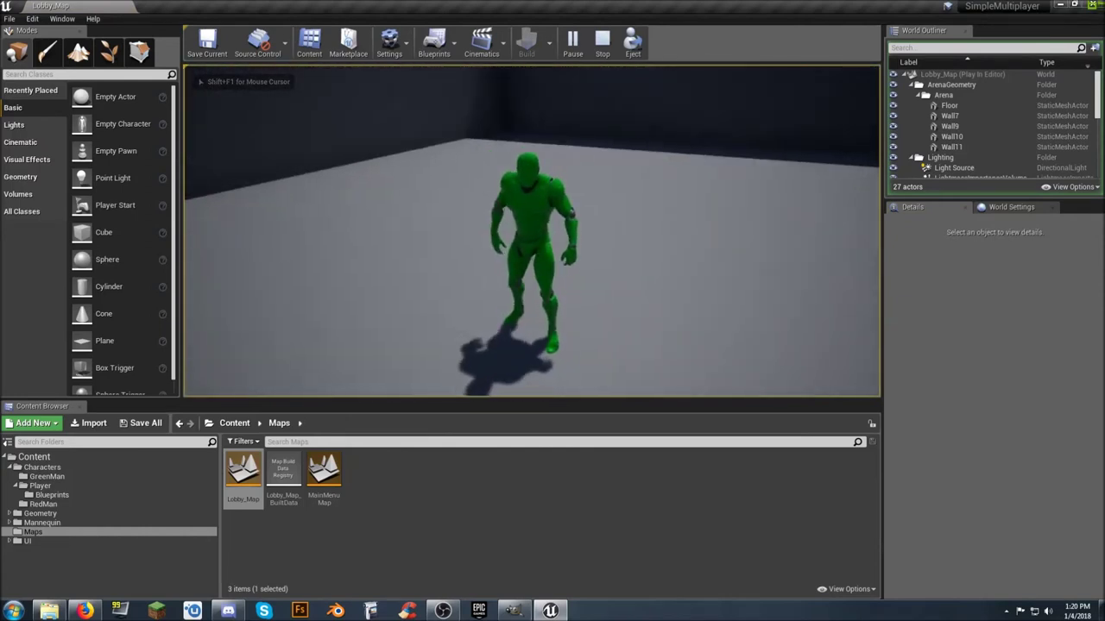
pyautogui.press('w')
pyautogui.press('Escape')
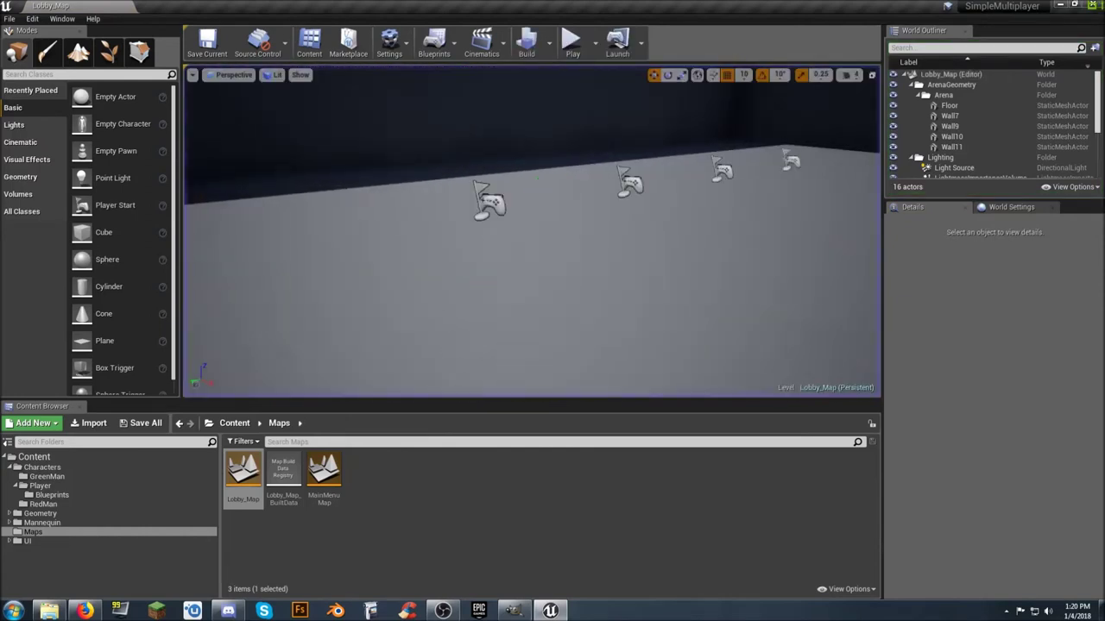
# Set Default Pawn Class back to Player_Base and save the ThirdPersonGameMode changes
pyautogui.click(1010, 208)
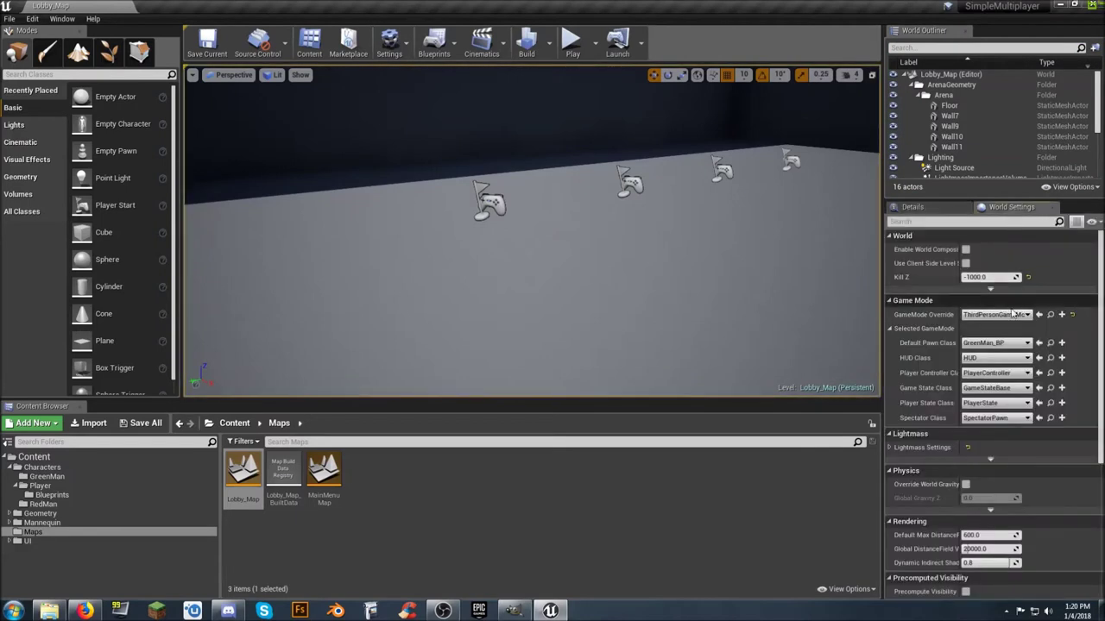
pyautogui.click(1002, 344)
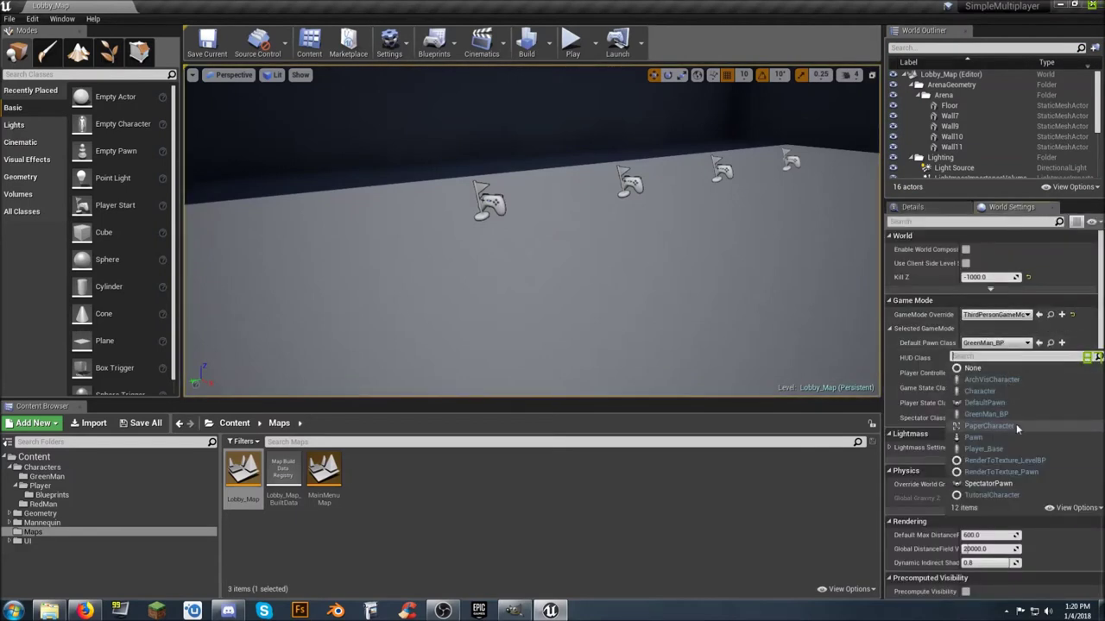
pyautogui.click(983, 449)
pyautogui.click(752, 498)
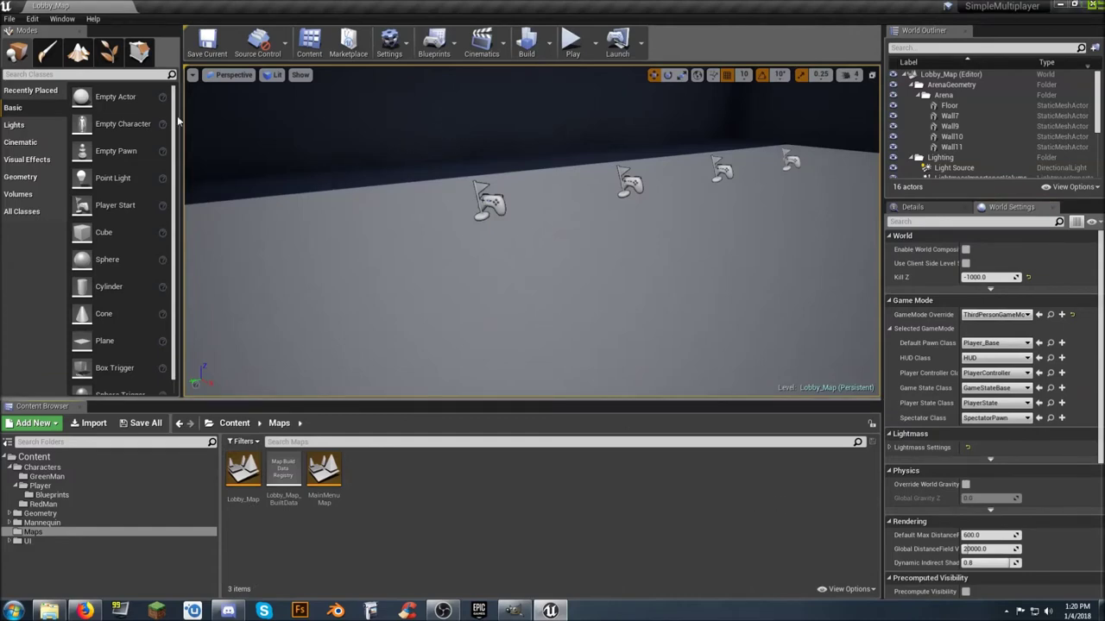
pyautogui.click(145, 423)
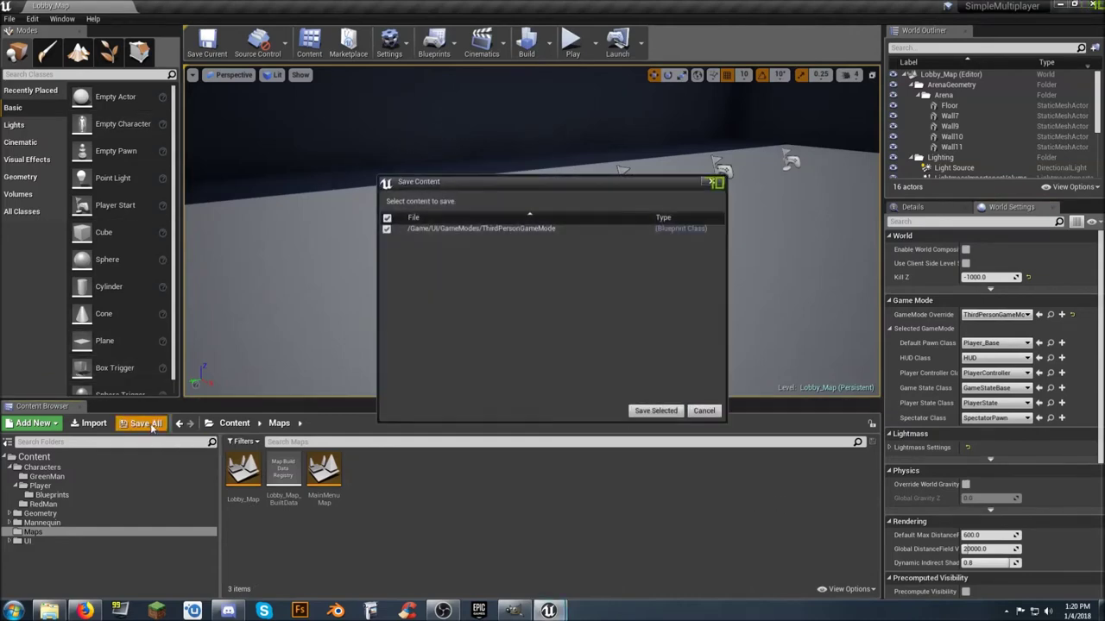
pyautogui.click(659, 411)
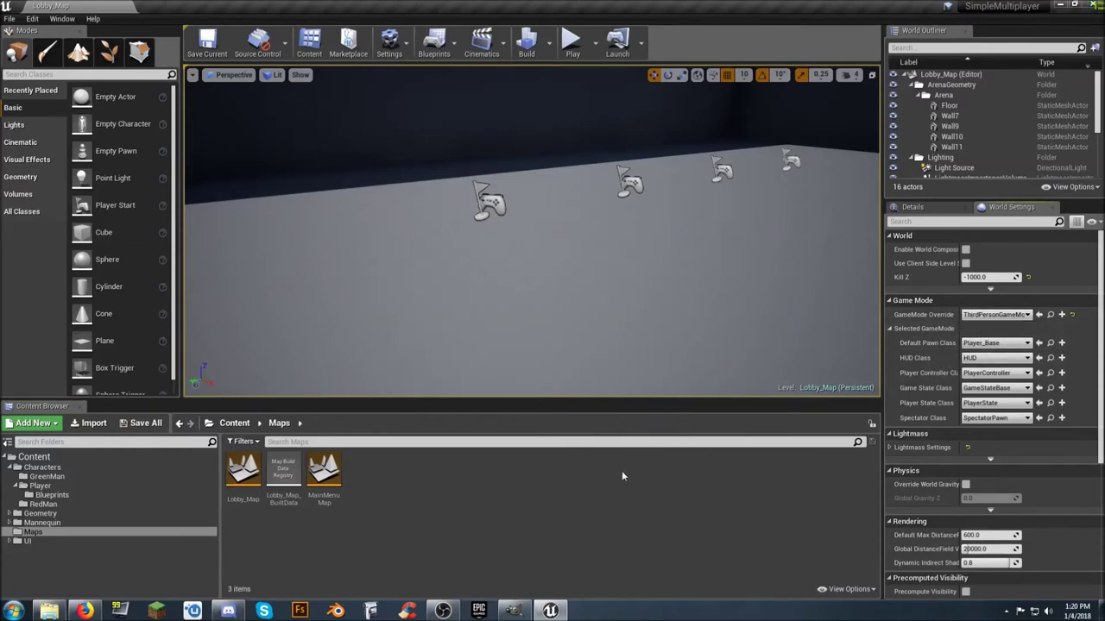
# Collapse the Player and Characters folders and open the MainMenuMap level
pyautogui.click(16, 487)
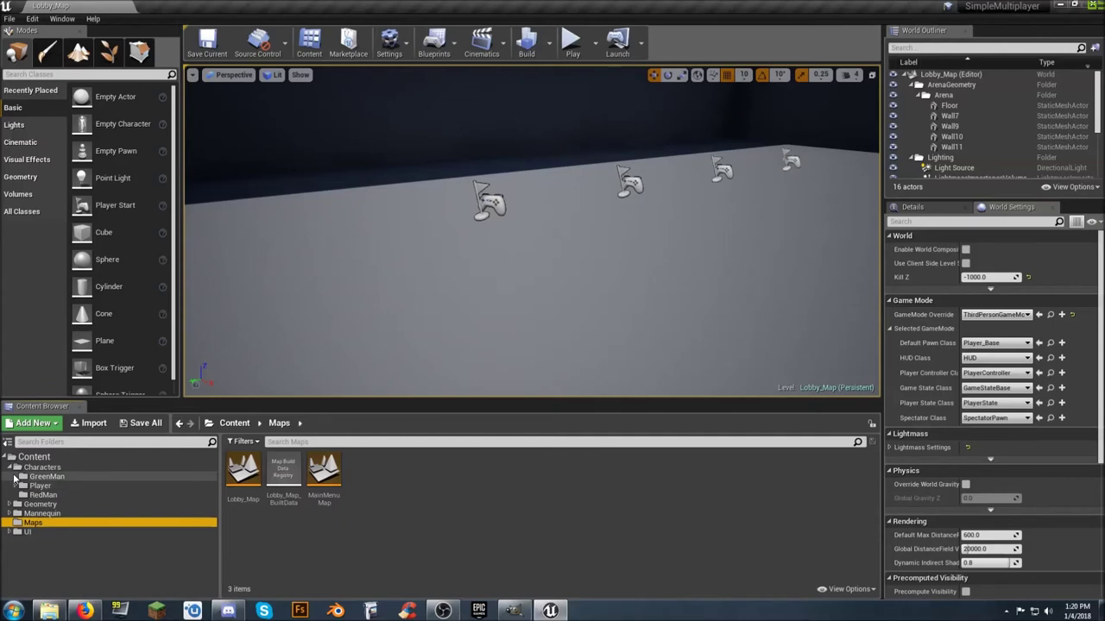
pyautogui.click(8, 466)
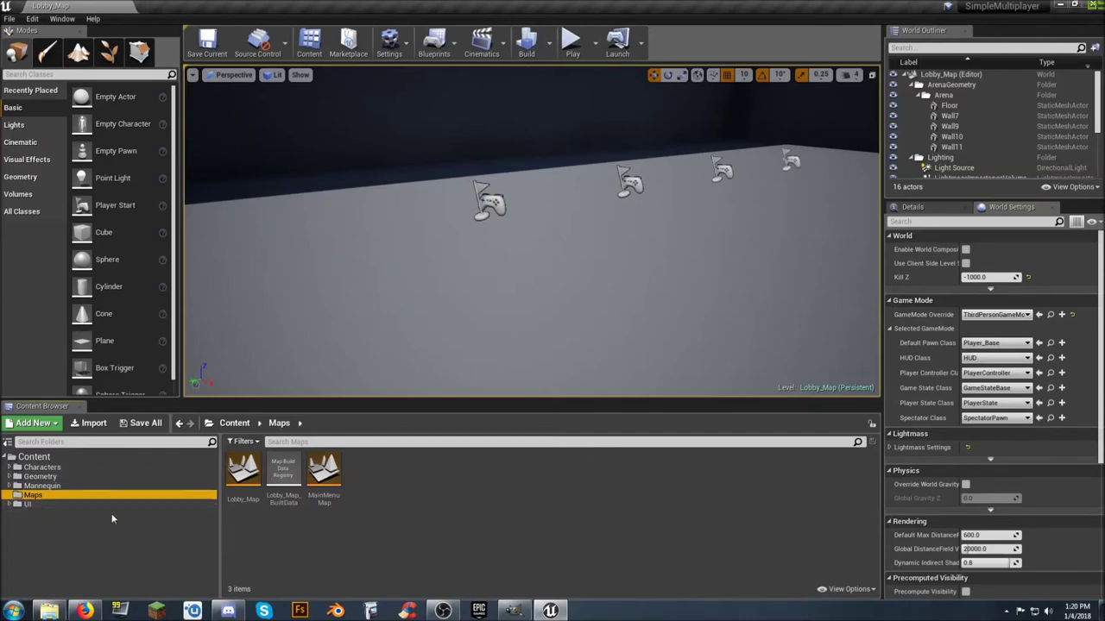
pyautogui.doubleClick(321, 481)
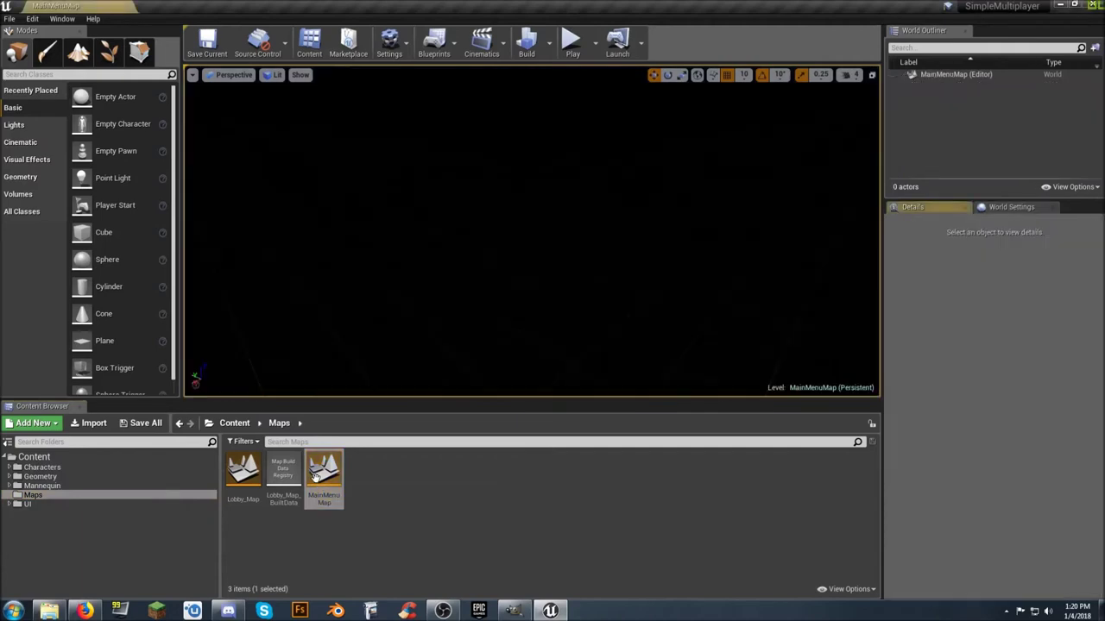
pyautogui.click(501, 495)
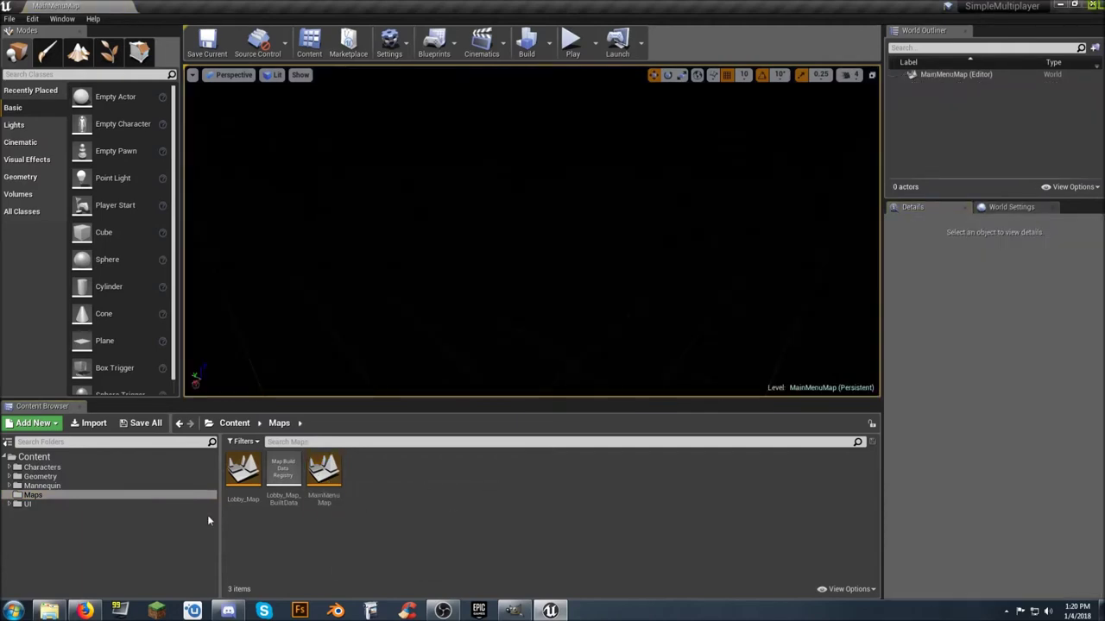
# Expand the UI folder and open MainMenuMap's Level Blueprint
pyautogui.click(8, 505)
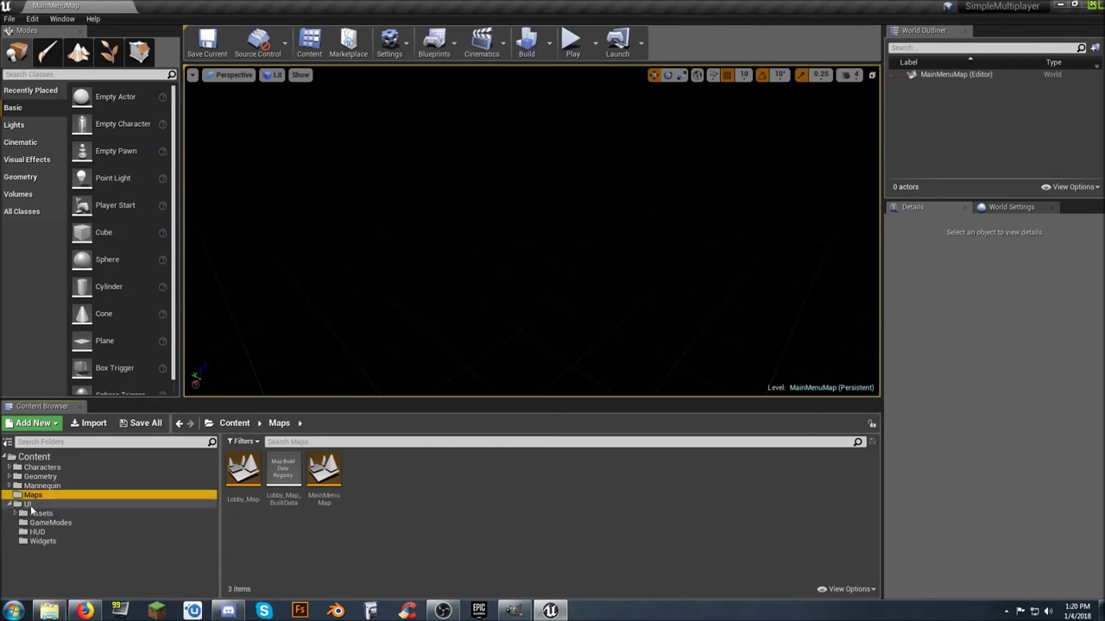
pyautogui.click(429, 487)
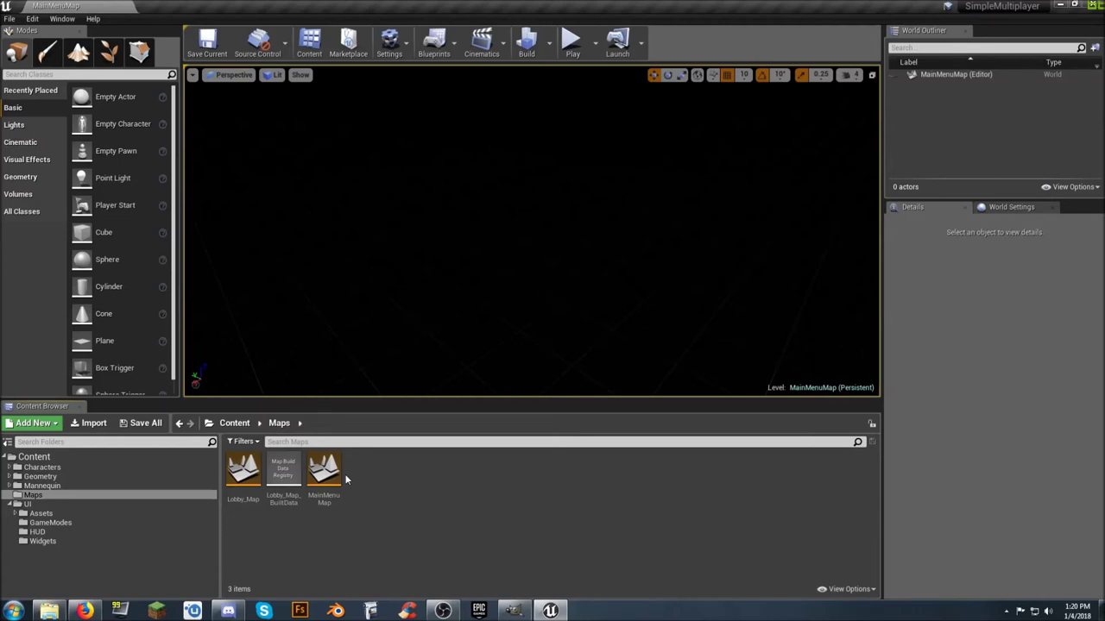
pyautogui.click(447, 52)
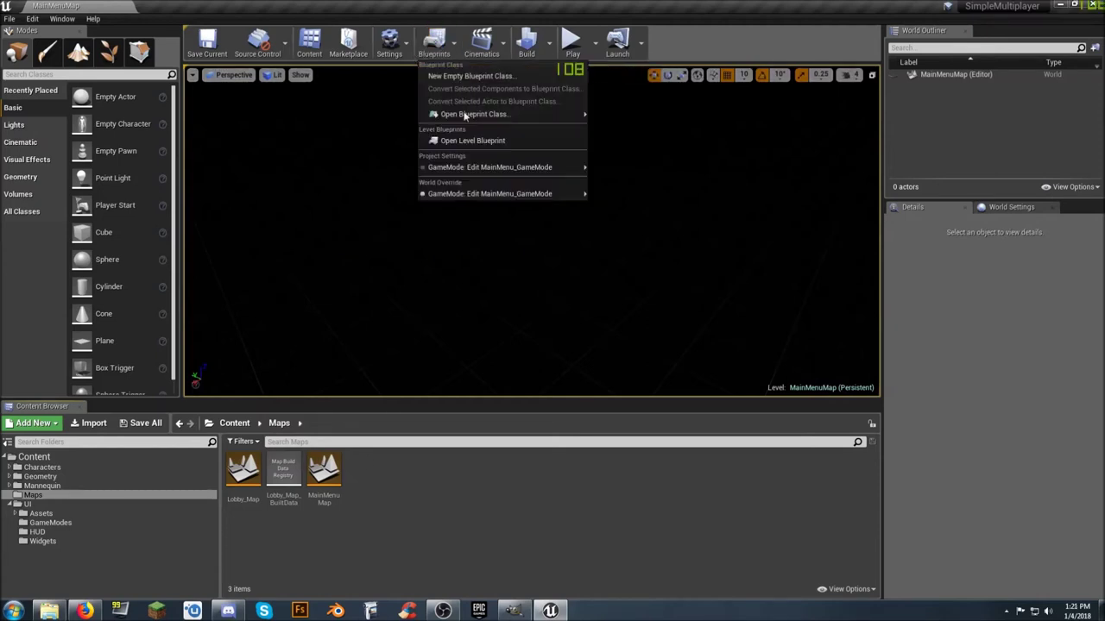
pyautogui.click(475, 141)
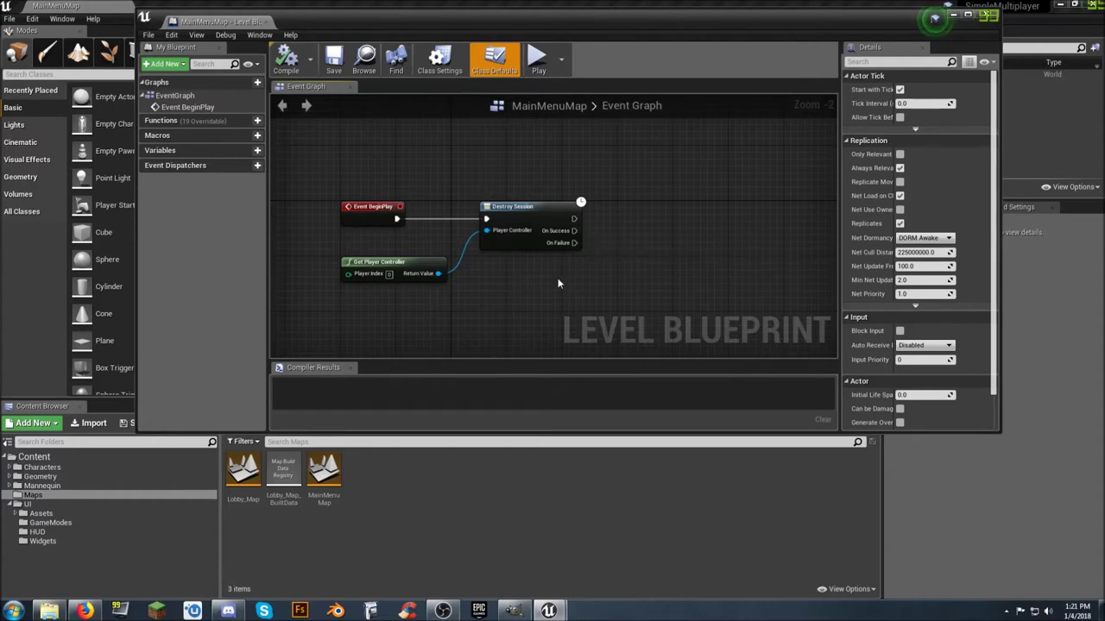
# Shift the Destroy Session nodes right and insert a Sequence node after Event BeginPlay
pyautogui.moveTo(581, 287); pyautogui.dragTo(424, 212)
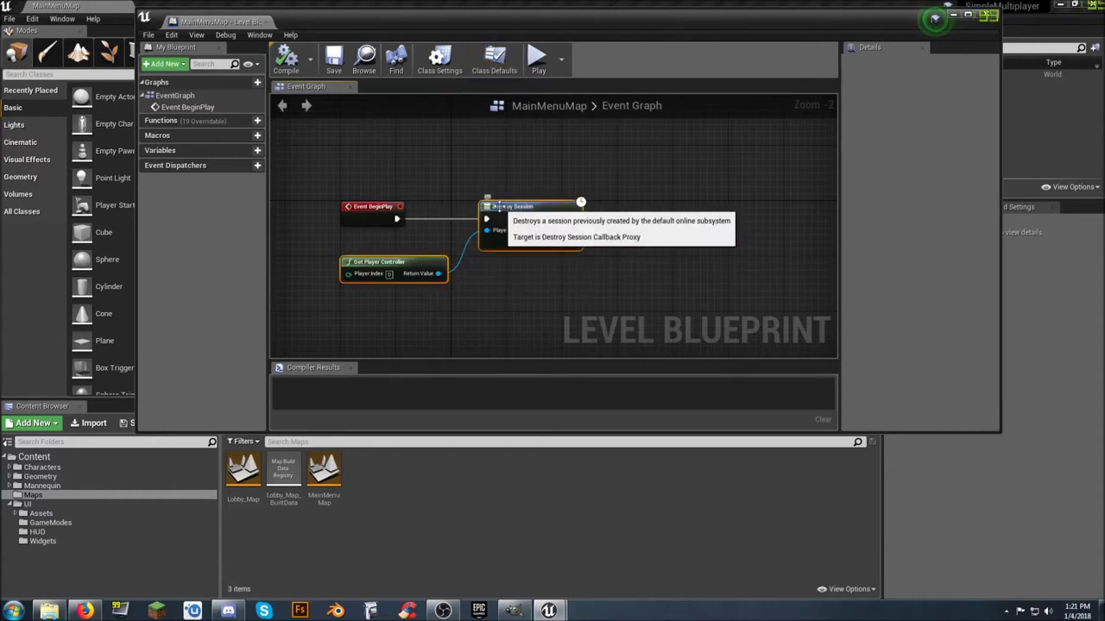
pyautogui.moveTo(513, 209); pyautogui.dragTo(720, 212)
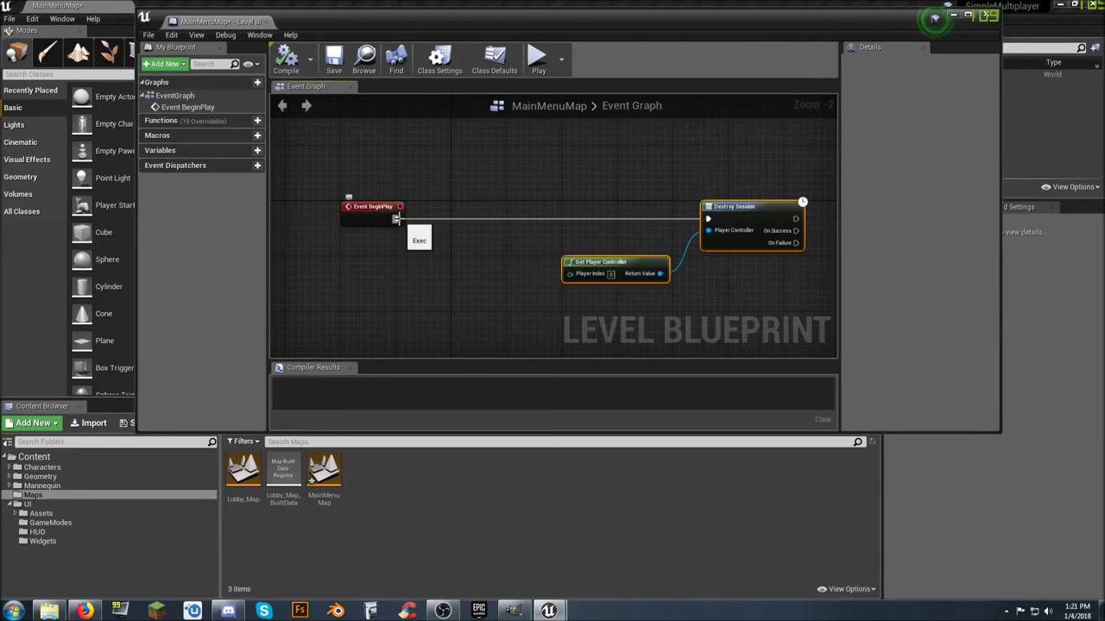
pyautogui.moveTo(395, 219); pyautogui.dragTo(447, 219)
pyautogui.write('seq')
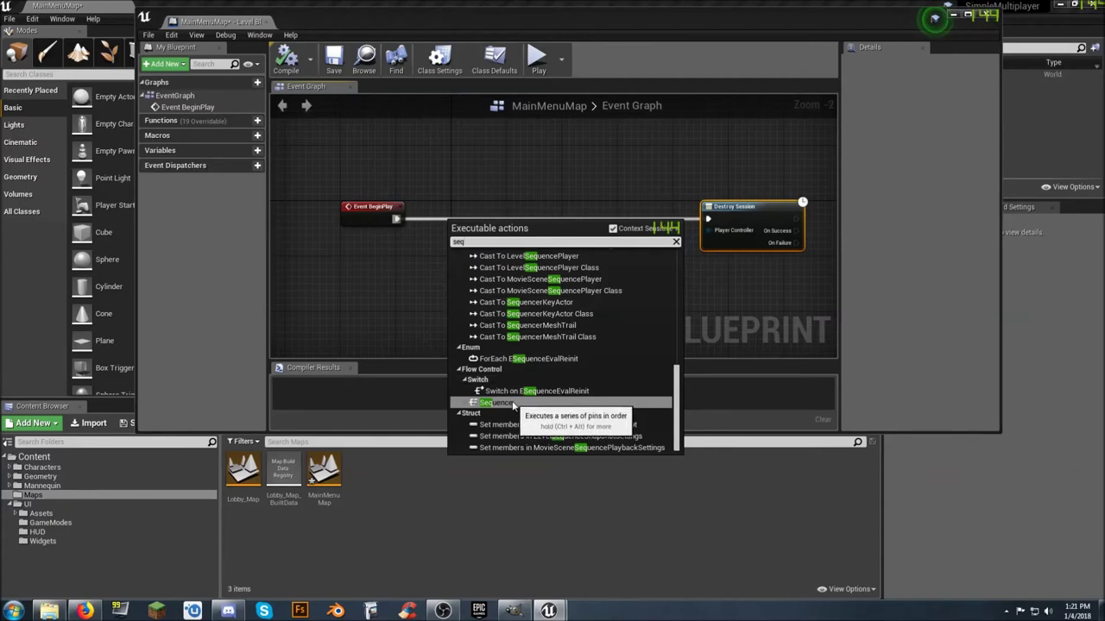
pyautogui.click(513, 403)
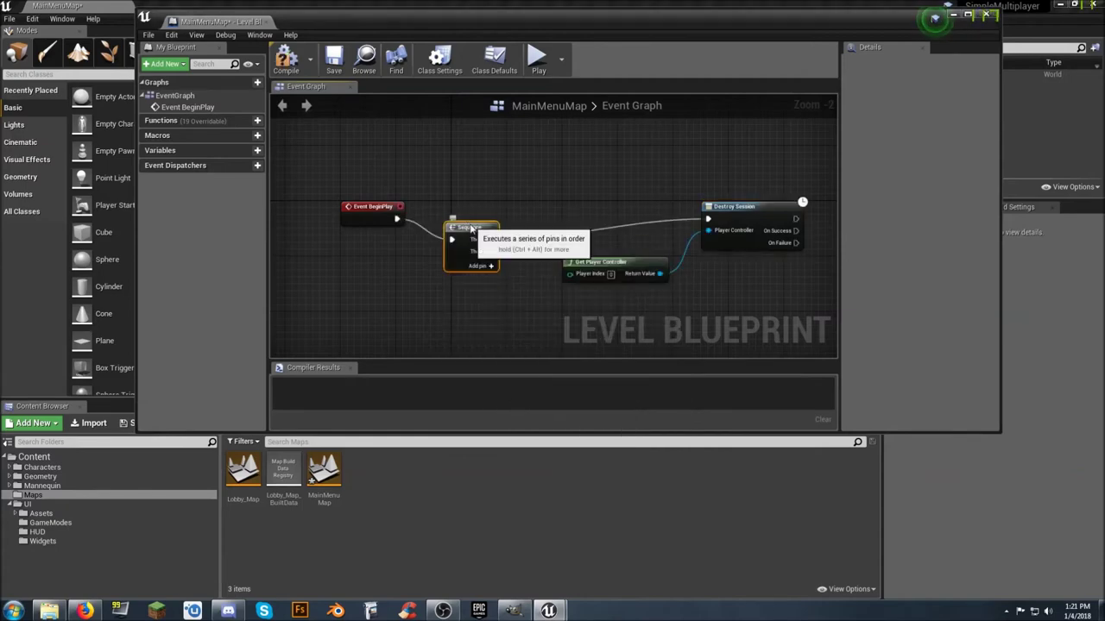
pyautogui.moveTo(471, 229); pyautogui.dragTo(464, 207)
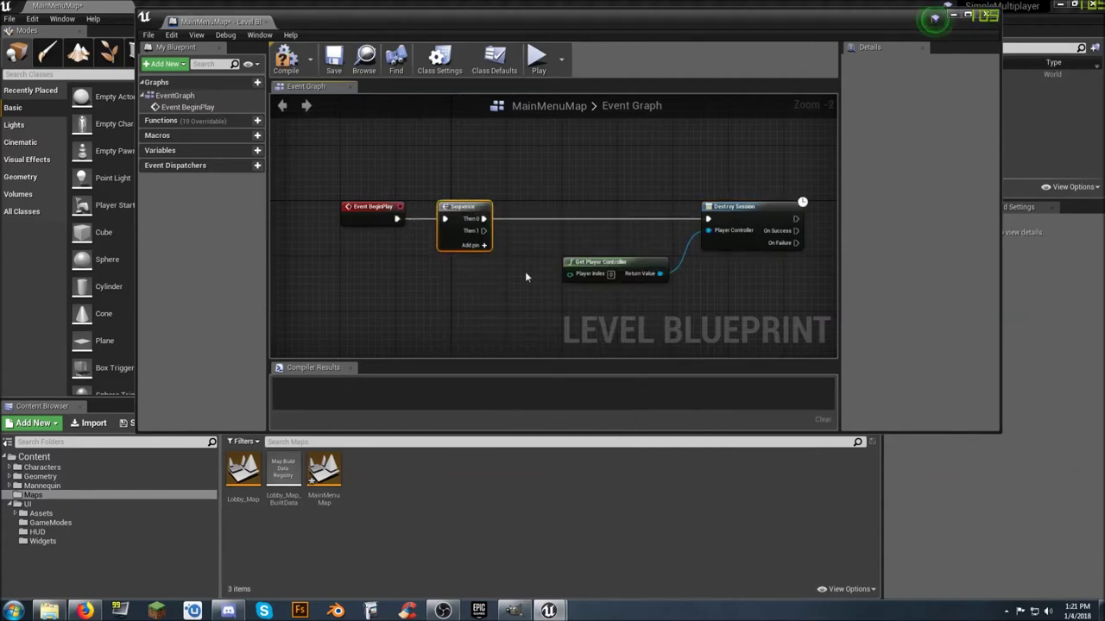
pyautogui.moveTo(530, 279); pyautogui.dragTo(486, 212, button='right')
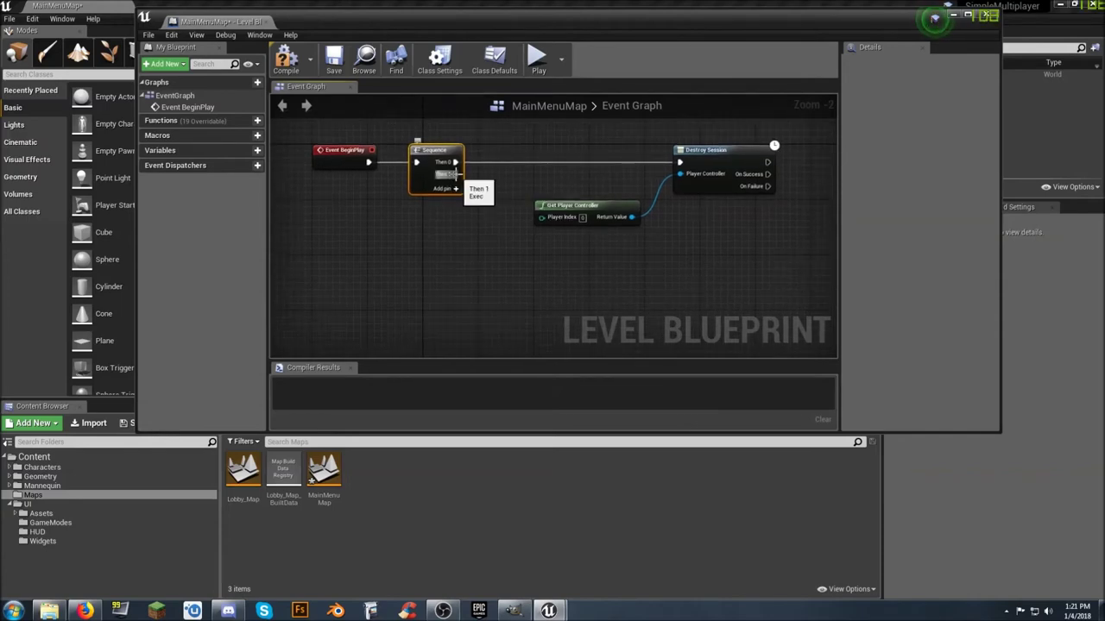
pyautogui.moveTo(456, 175); pyautogui.dragTo(532, 275)
# Add a Play Sound at Location node driven by the Sequence's Then 1 output
pyautogui.write('playsoun')
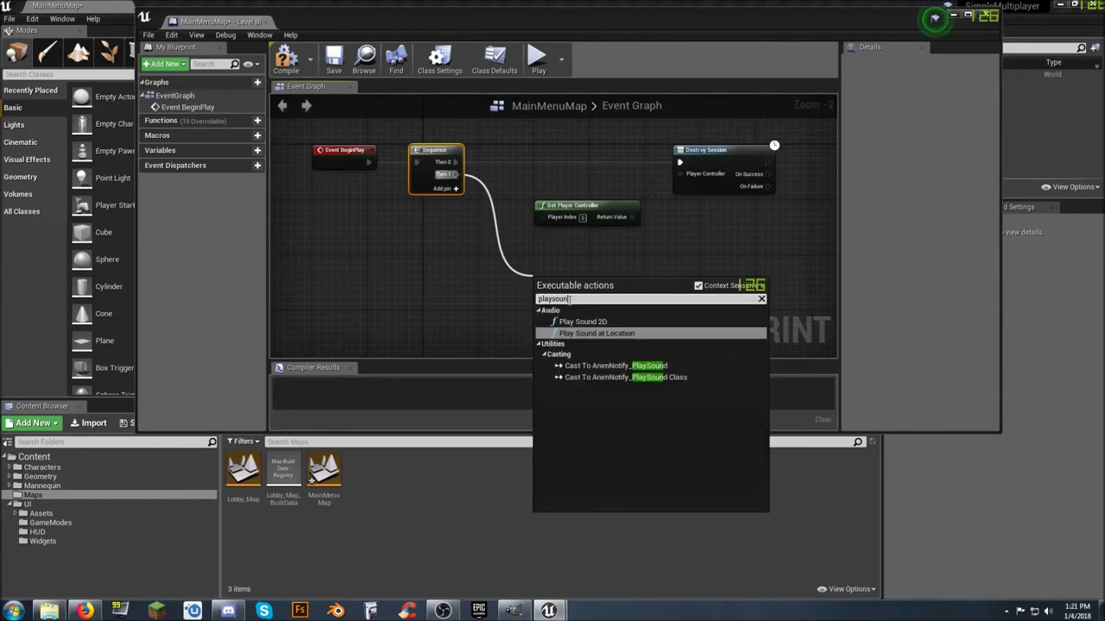
pyautogui.click(597, 333)
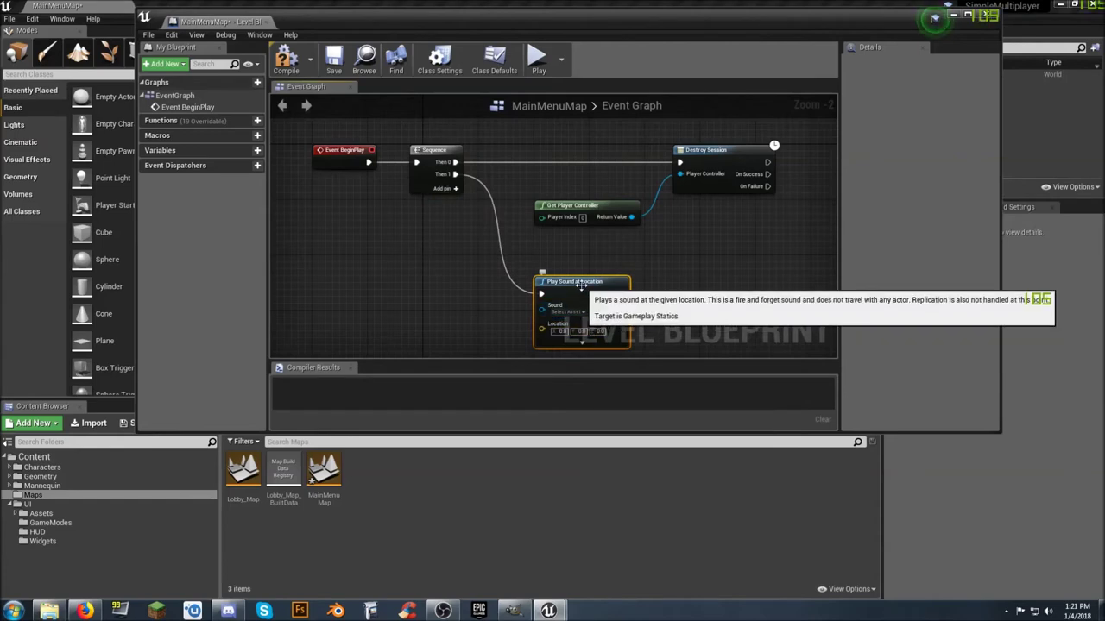
pyautogui.moveTo(580, 287); pyautogui.dragTo(580, 259)
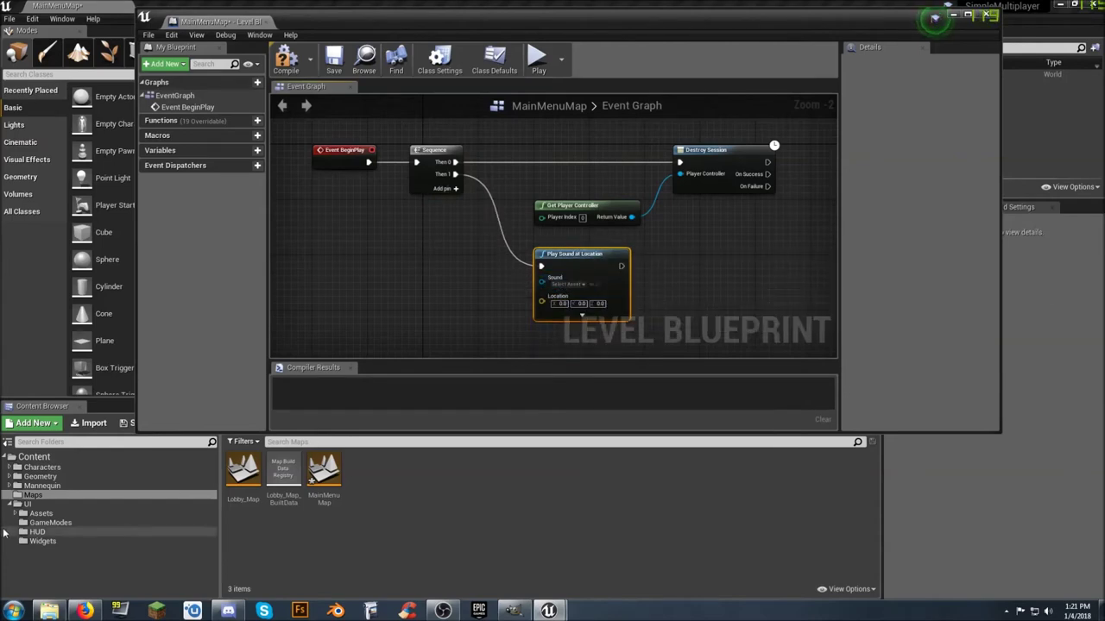
# Browse the Content Browser to UI > Assets > Audio and minimize the blueprint window
pyautogui.click(26, 515)
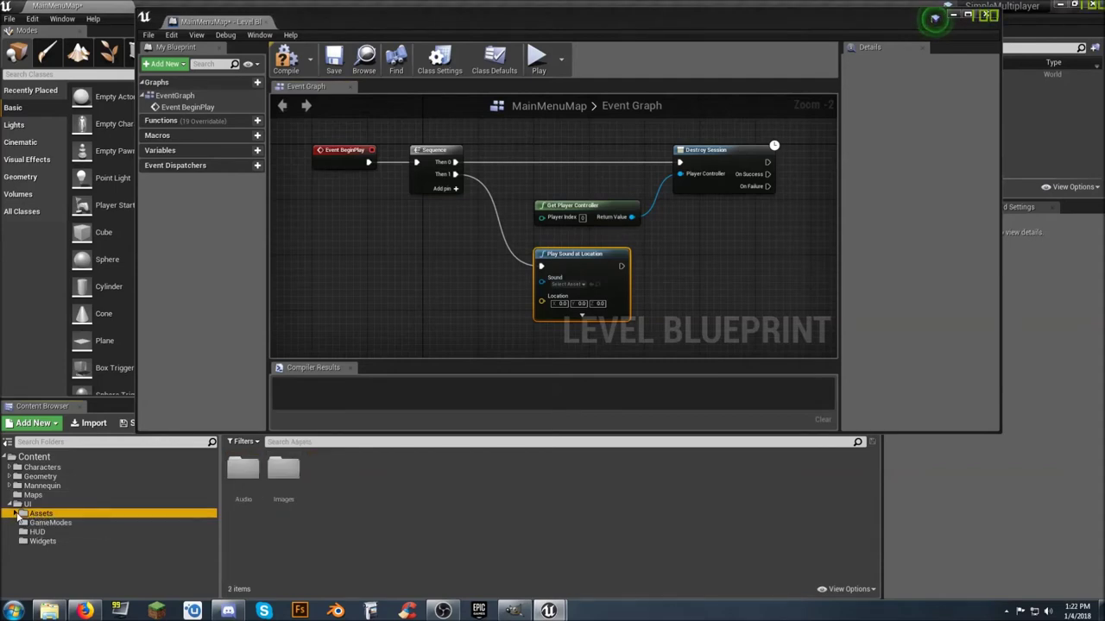
pyautogui.click(15, 513)
pyautogui.click(35, 523)
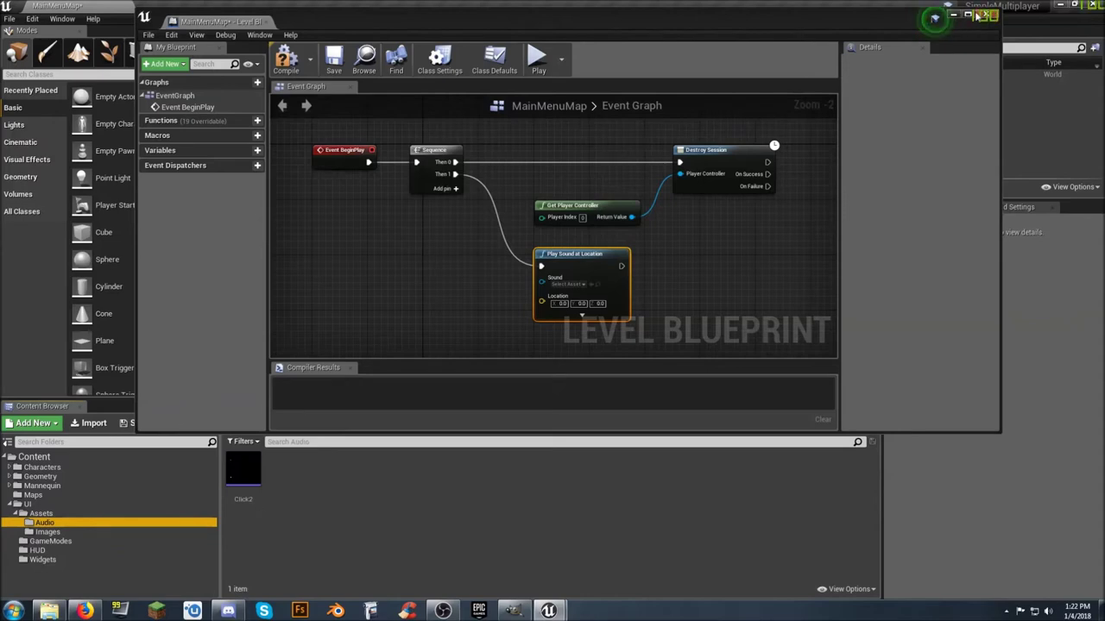
pyautogui.click(956, 15)
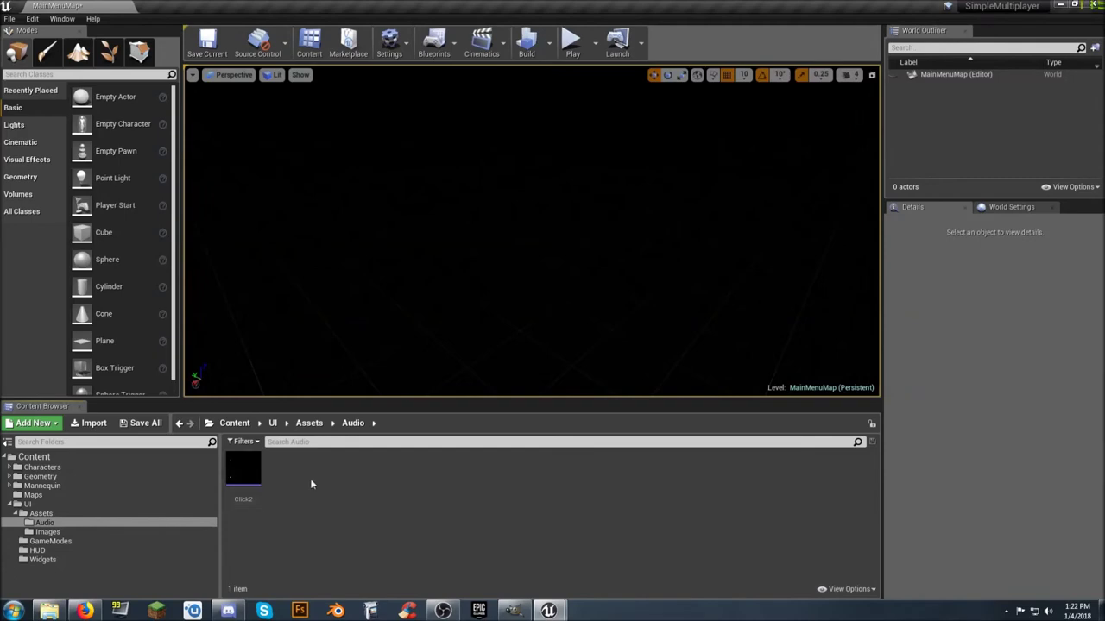
# Import the Emerging sound from F: drive's Music > Youtube > New Tunes folder
pyautogui.click(89, 425)
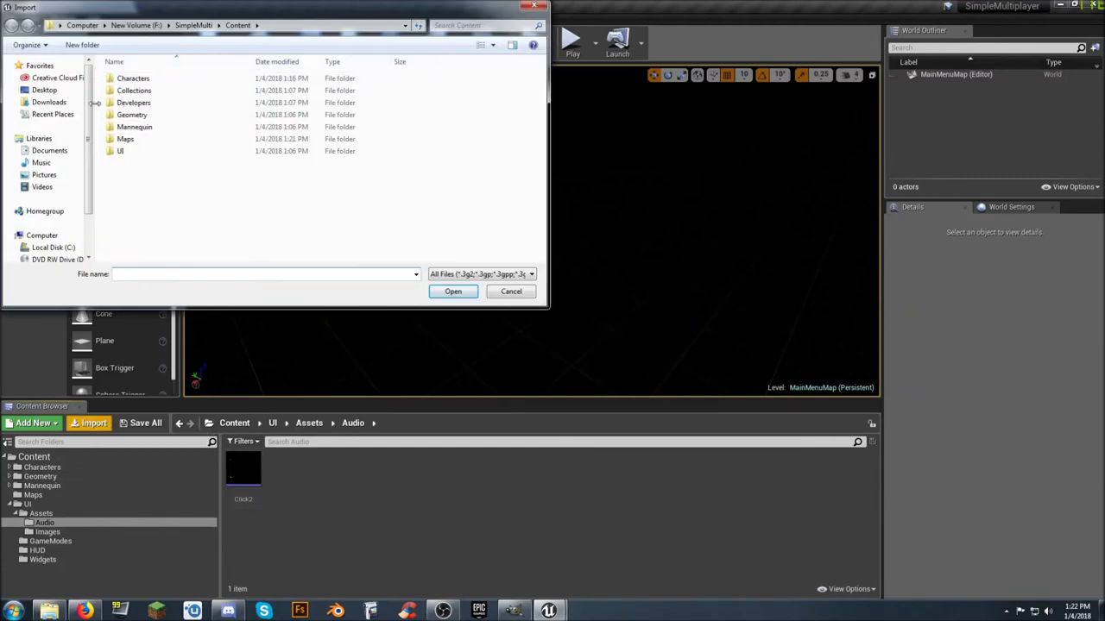
pyautogui.scroll(-1, 89, 131)
pyautogui.scroll(-1, 51, 207)
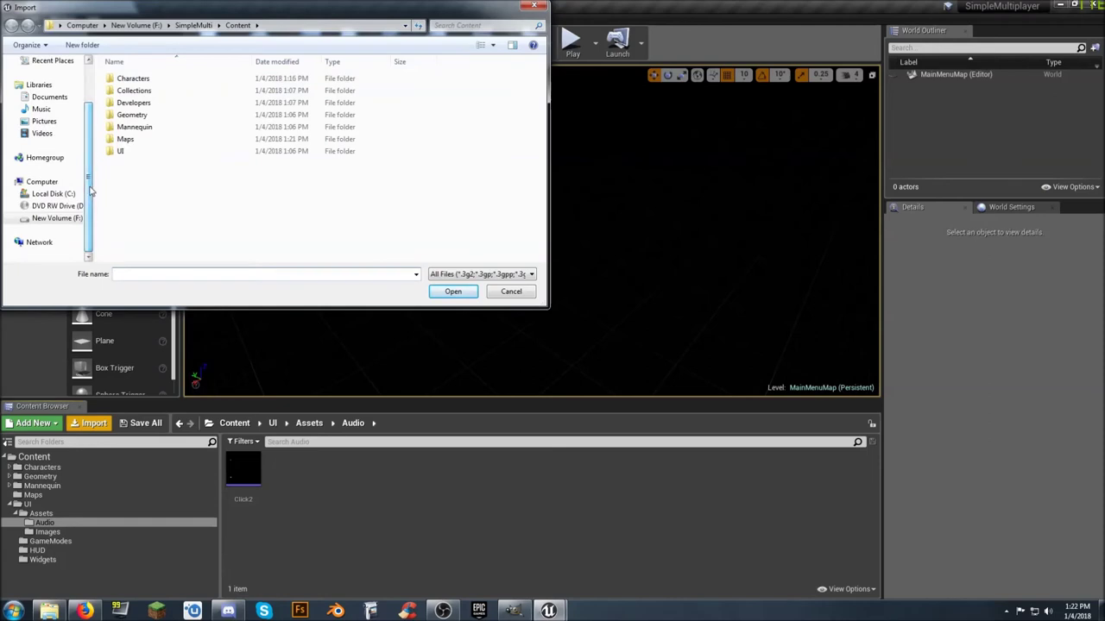
pyautogui.click(17, 218)
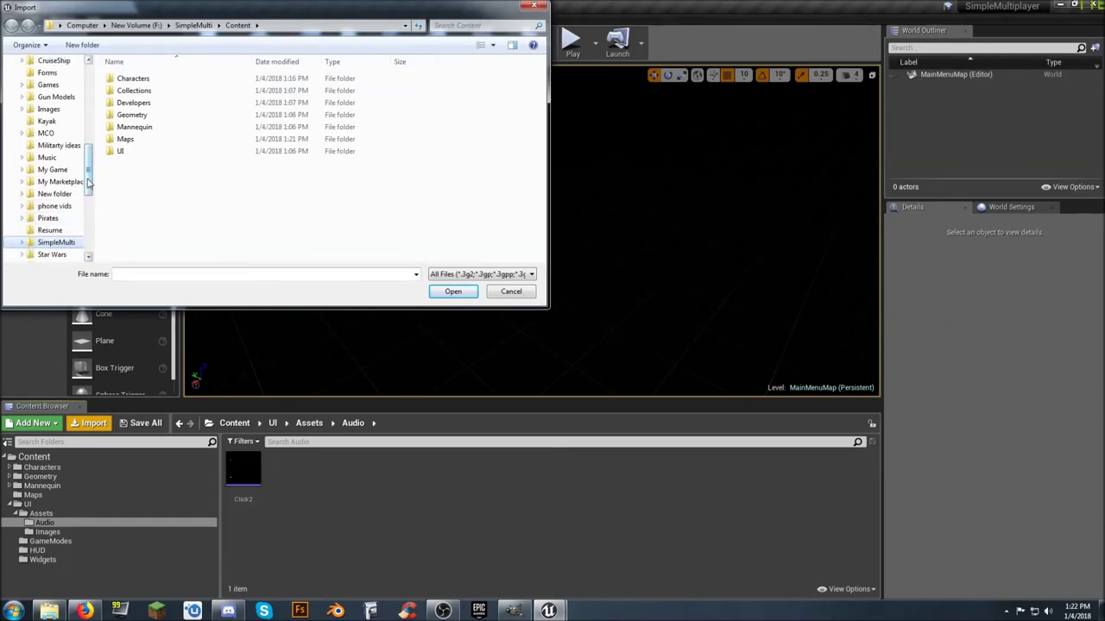
pyautogui.moveTo(87, 181); pyautogui.dragTo(87, 219)
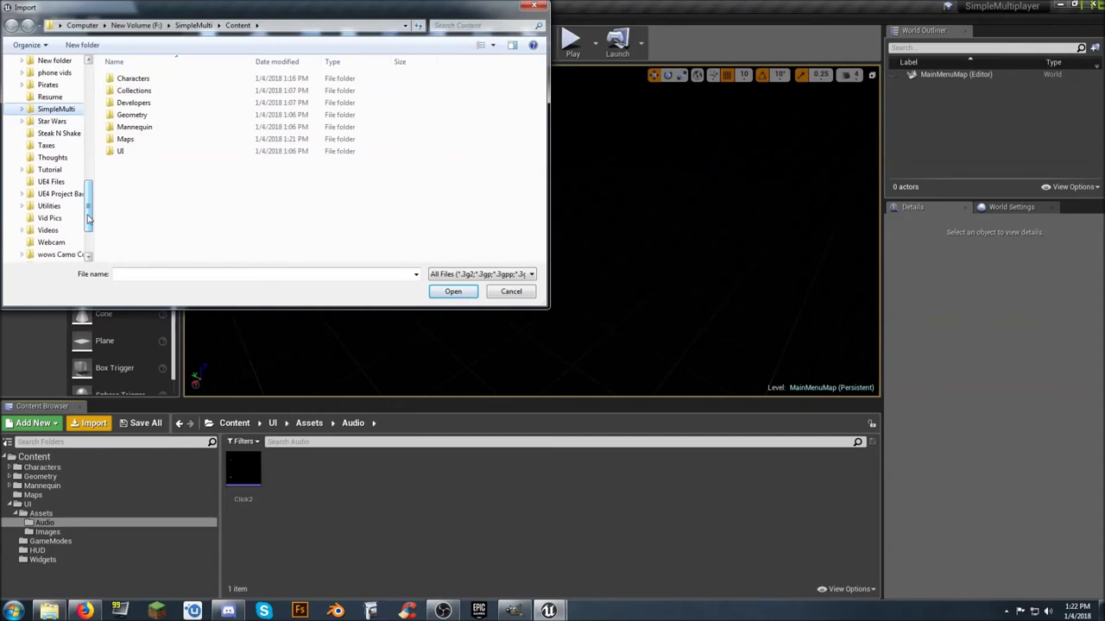
pyautogui.moveTo(88, 219); pyautogui.dragTo(88, 190)
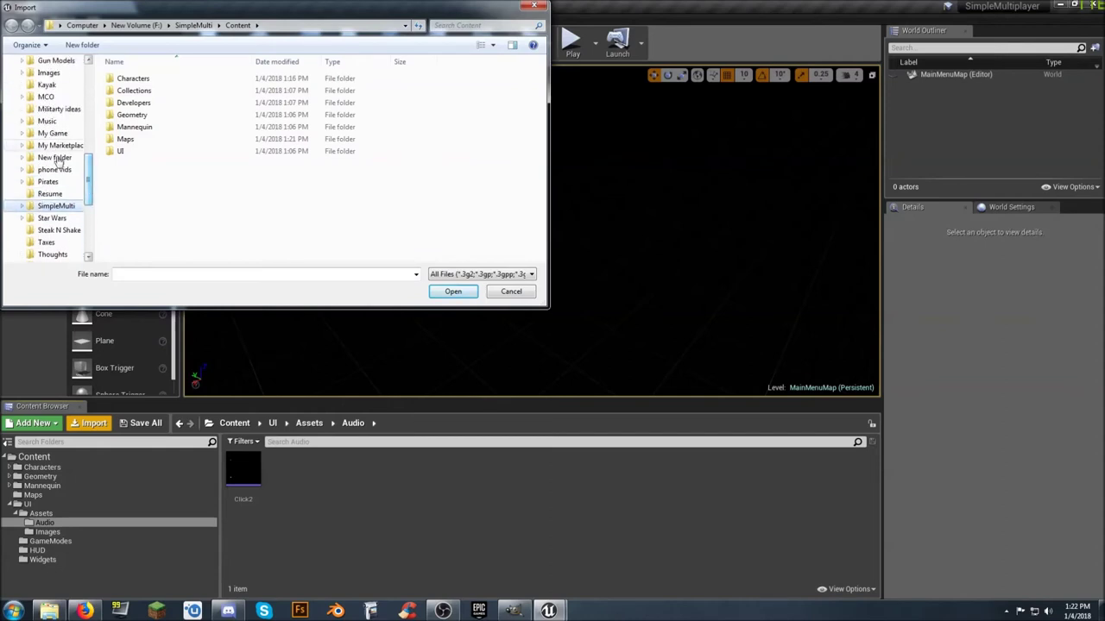
pyautogui.click(22, 121)
pyautogui.click(28, 134)
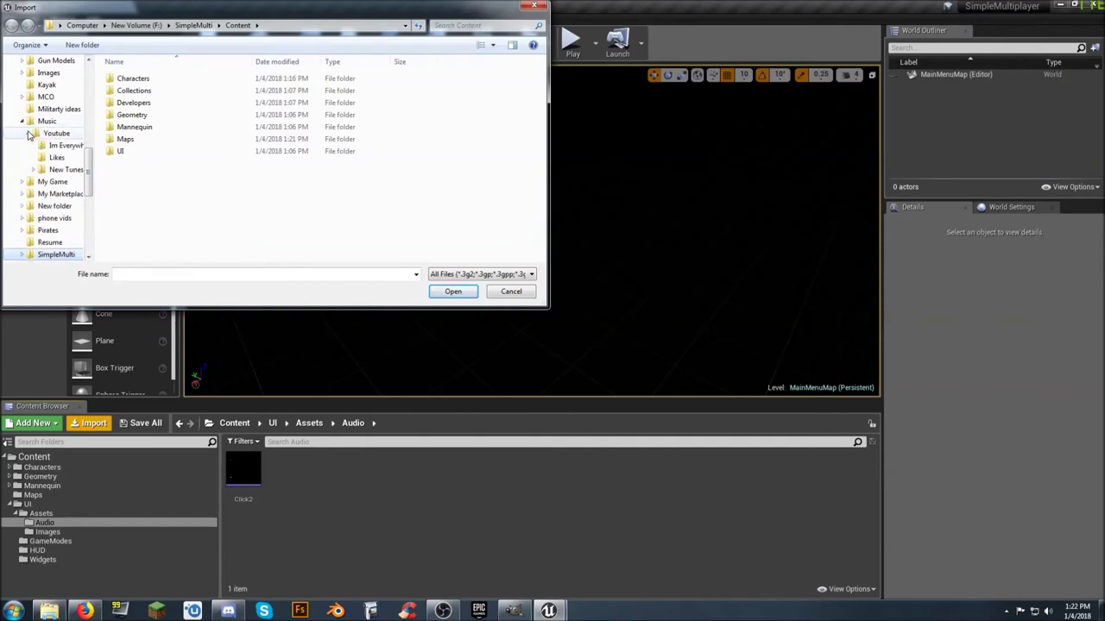
pyautogui.click(66, 170)
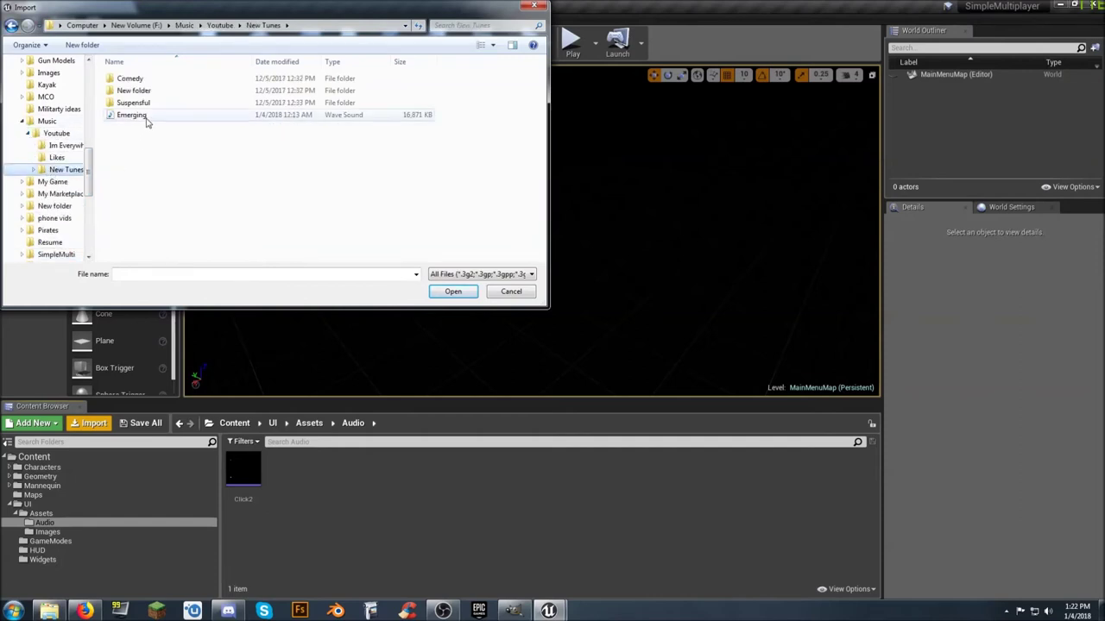
pyautogui.click(34, 170)
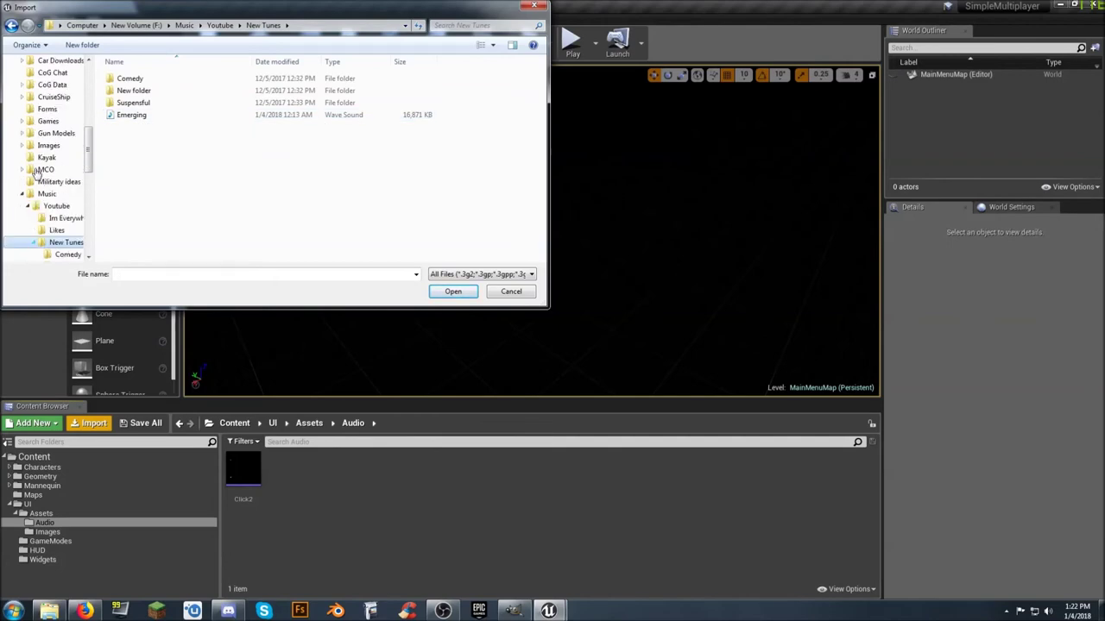
pyautogui.doubleClick(133, 118)
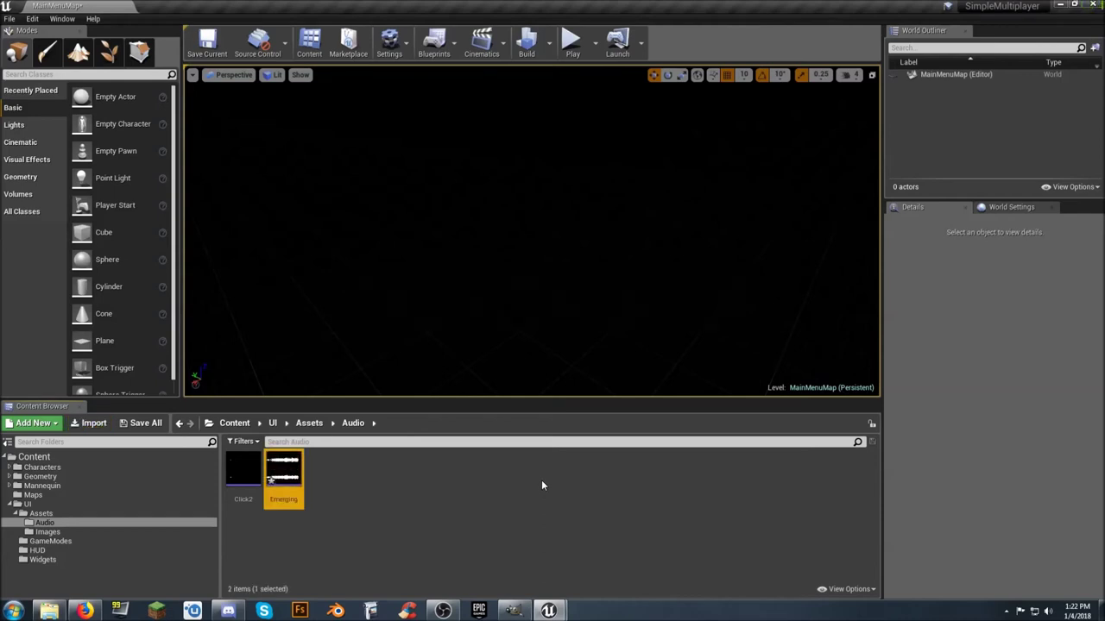
# Save the map and Emerging sound, then set Play Sound at Location's Sound to Emerging
pyautogui.click(145, 423)
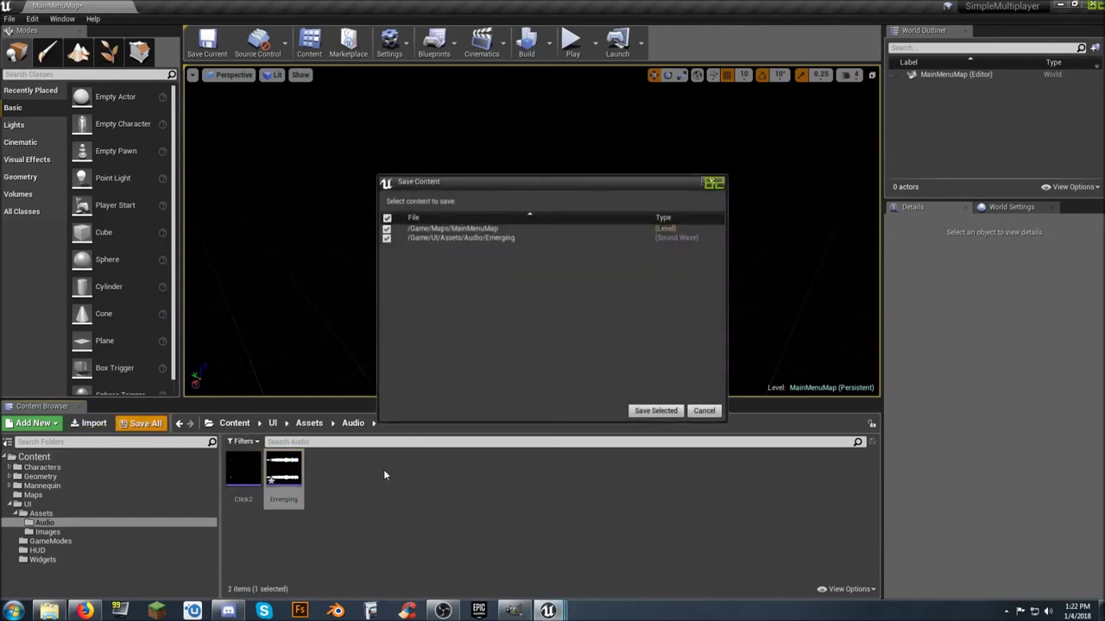
pyautogui.click(656, 411)
pyautogui.moveTo(547, 610)
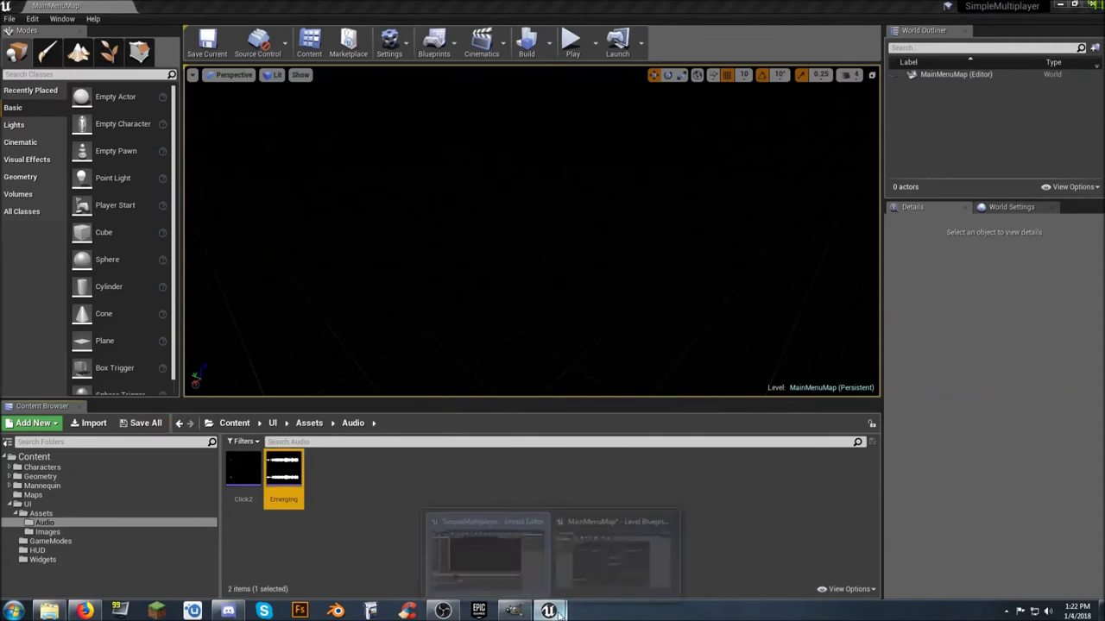
pyautogui.click(639, 549)
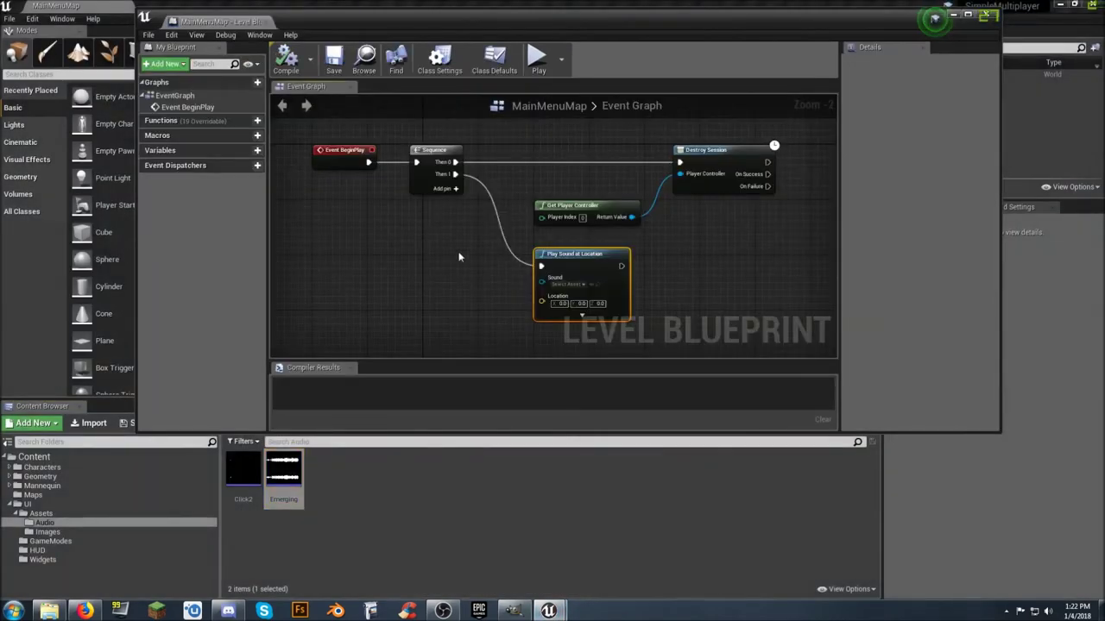
pyautogui.click(570, 284)
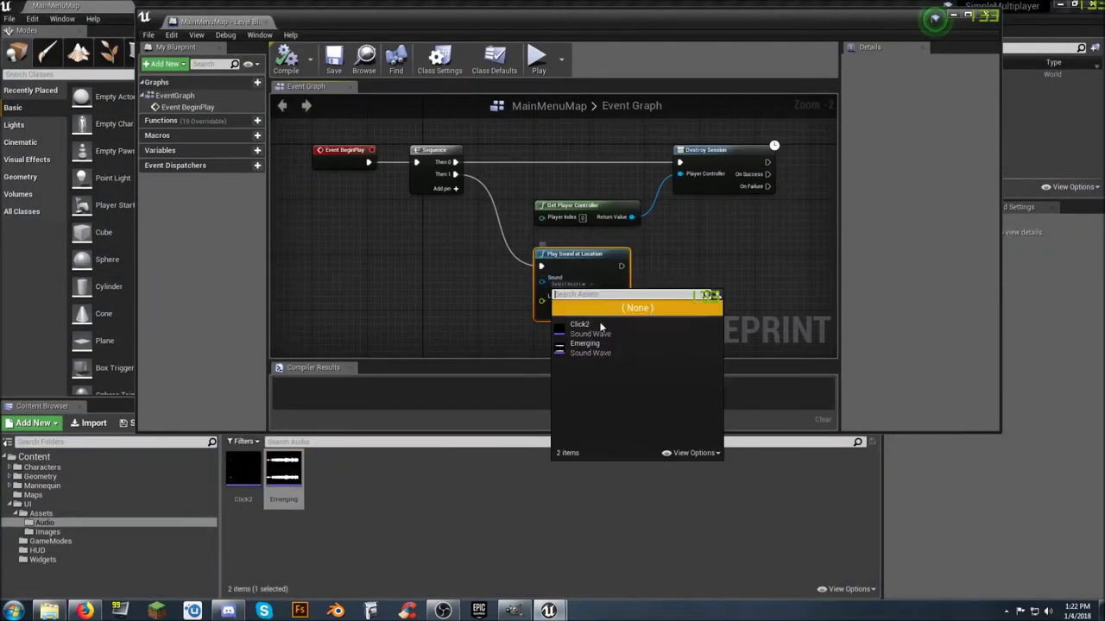
pyautogui.click(614, 347)
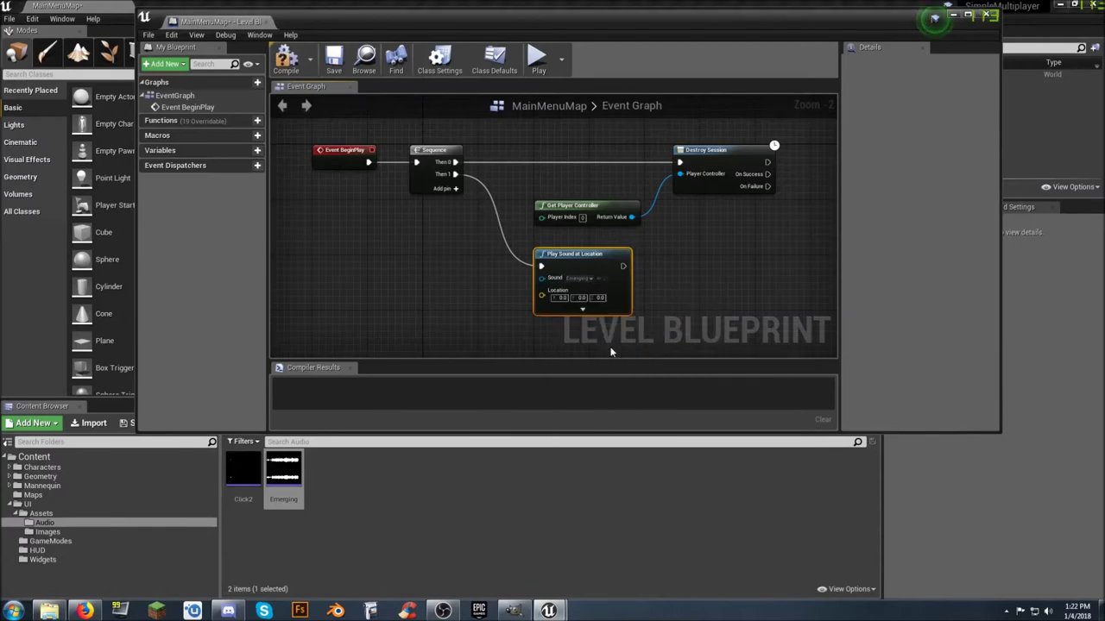
pyautogui.moveTo(293, 486)
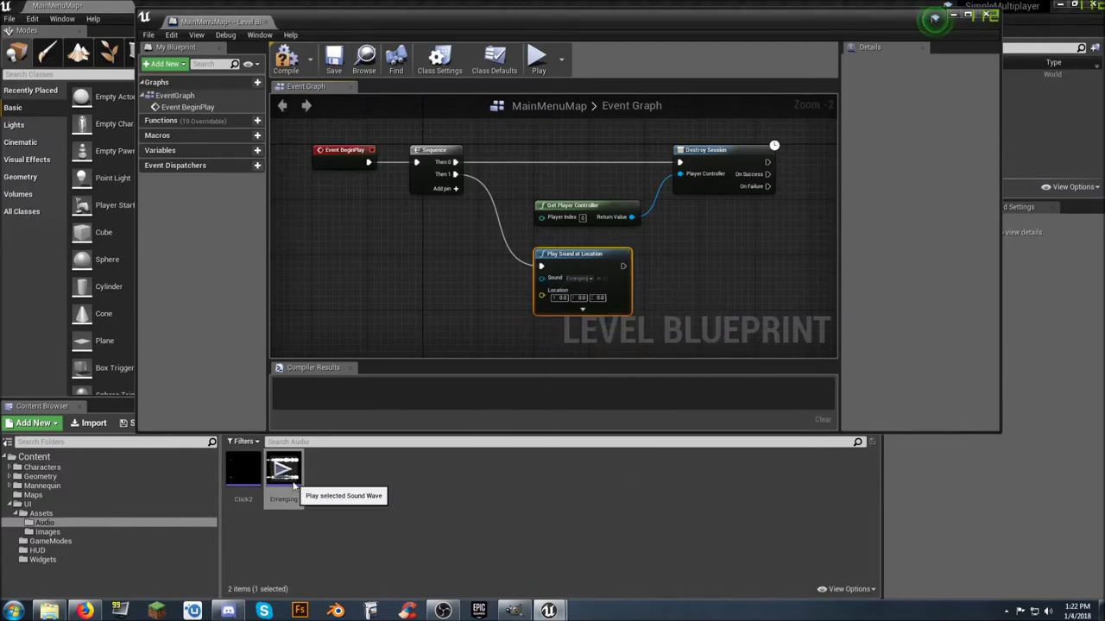
pyautogui.click(352, 480)
pyautogui.moveTo(296, 480)
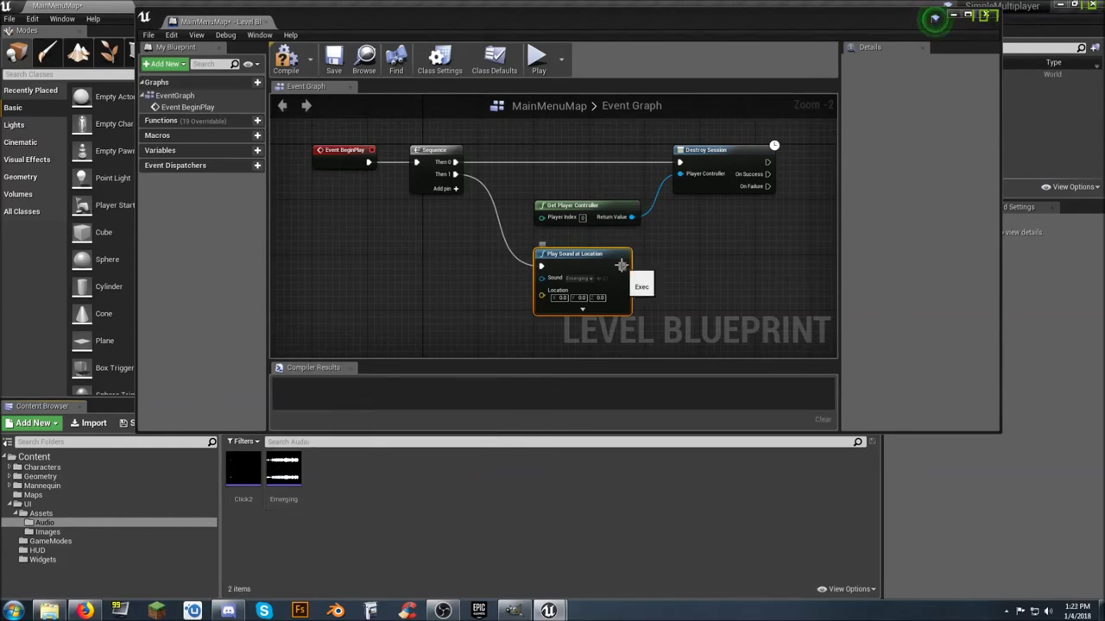
# Add a Delay node after the sound, set its duration, and loop Completed back into the sound node
pyautogui.moveTo(623, 266); pyautogui.dragTo(678, 269)
pyautogui.write('del')
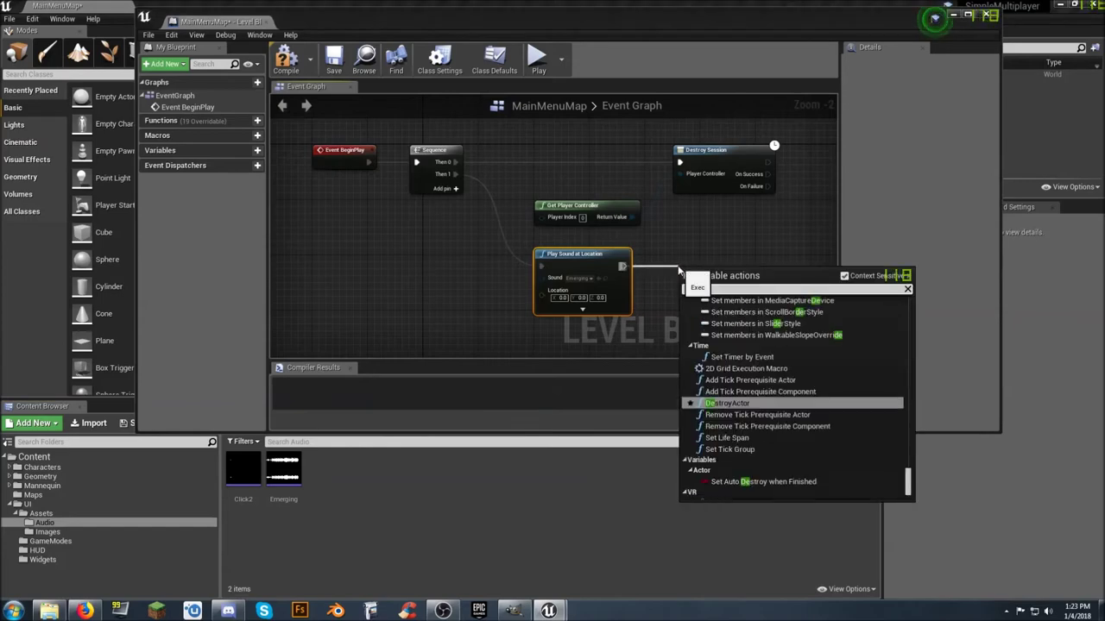
pyautogui.click(721, 439)
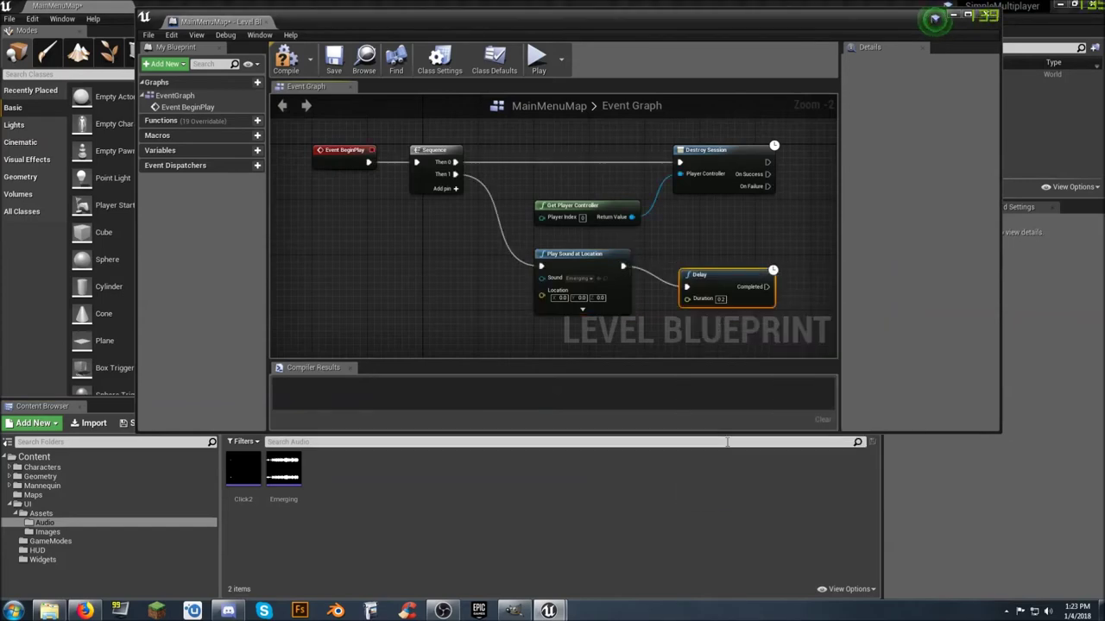
pyautogui.moveTo(729, 276); pyautogui.dragTo(718, 259)
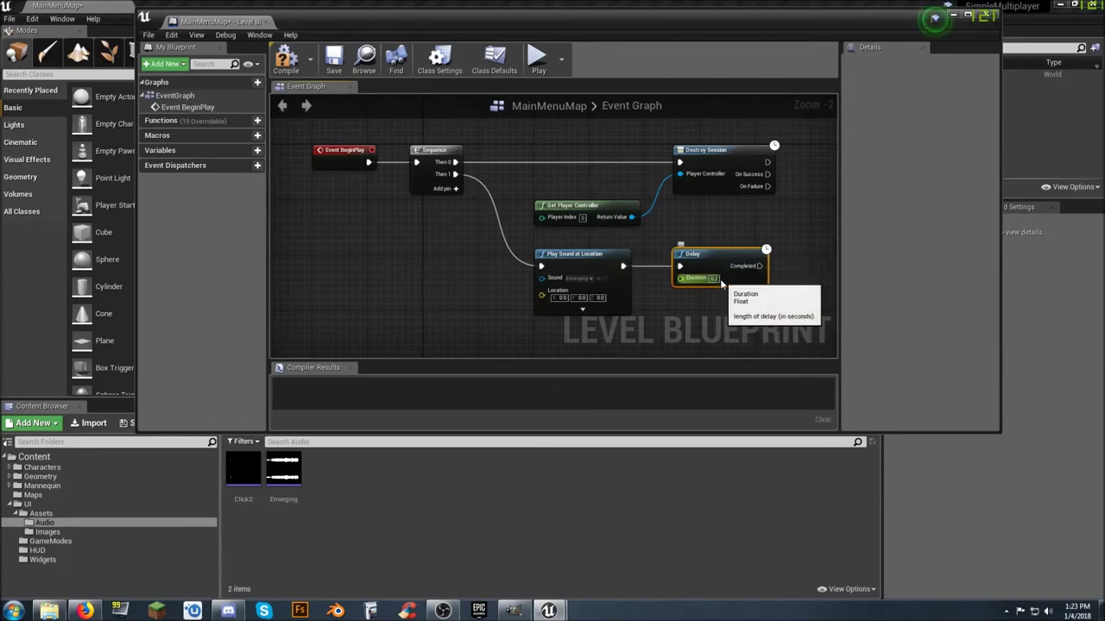
pyautogui.click(713, 277)
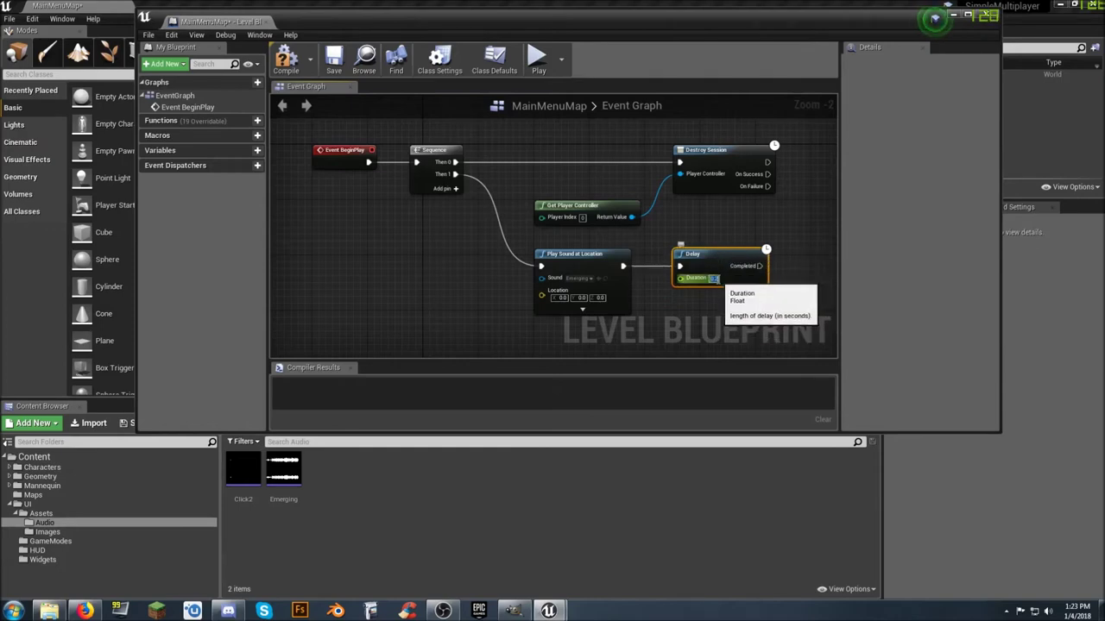
pyautogui.press('Return')
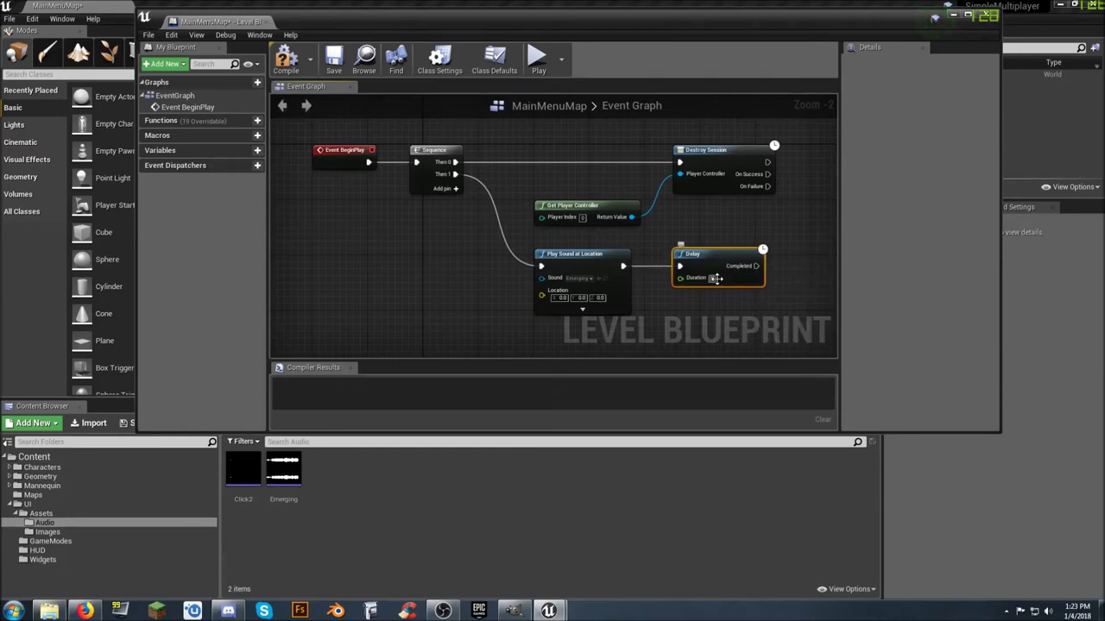
pyautogui.click(679, 309)
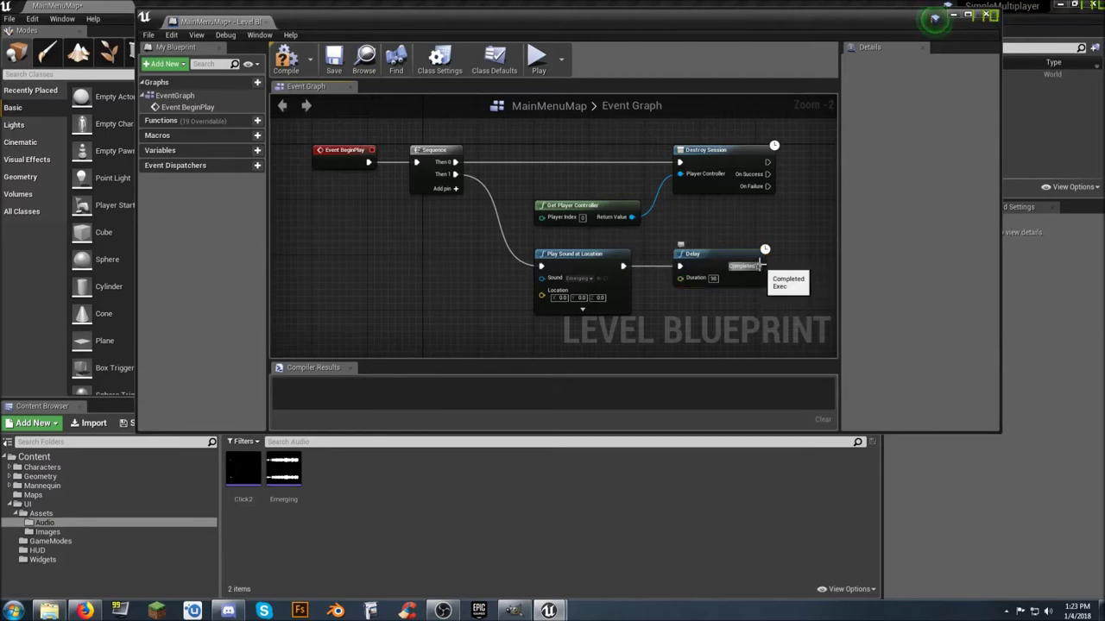
pyautogui.moveTo(760, 266); pyautogui.dragTo(541, 269)
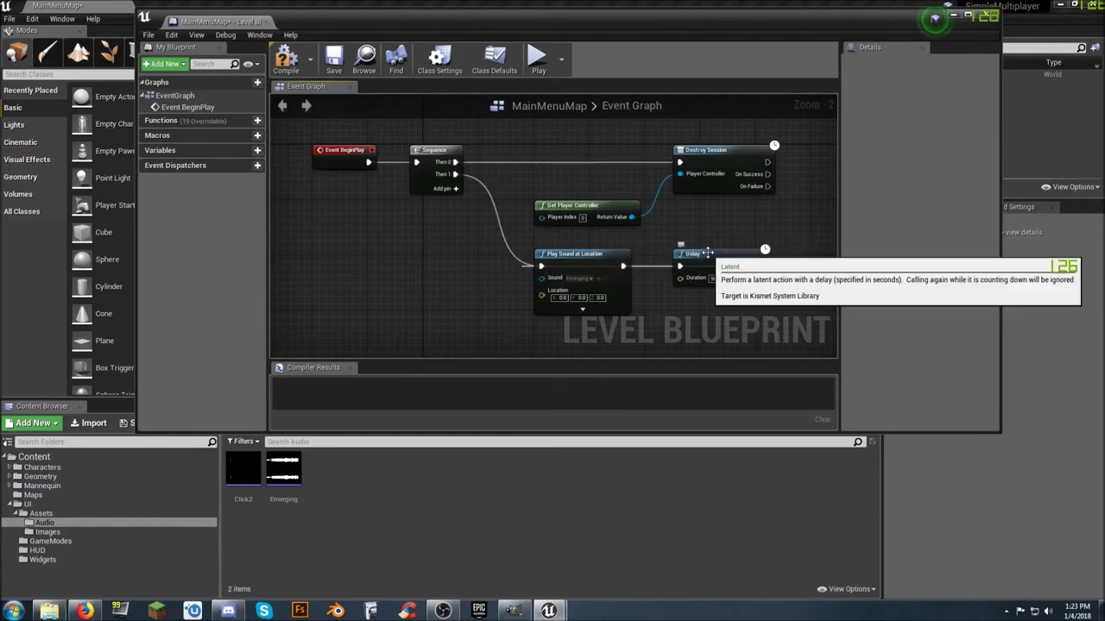
pyautogui.moveTo(706, 258); pyautogui.dragTo(685, 258)
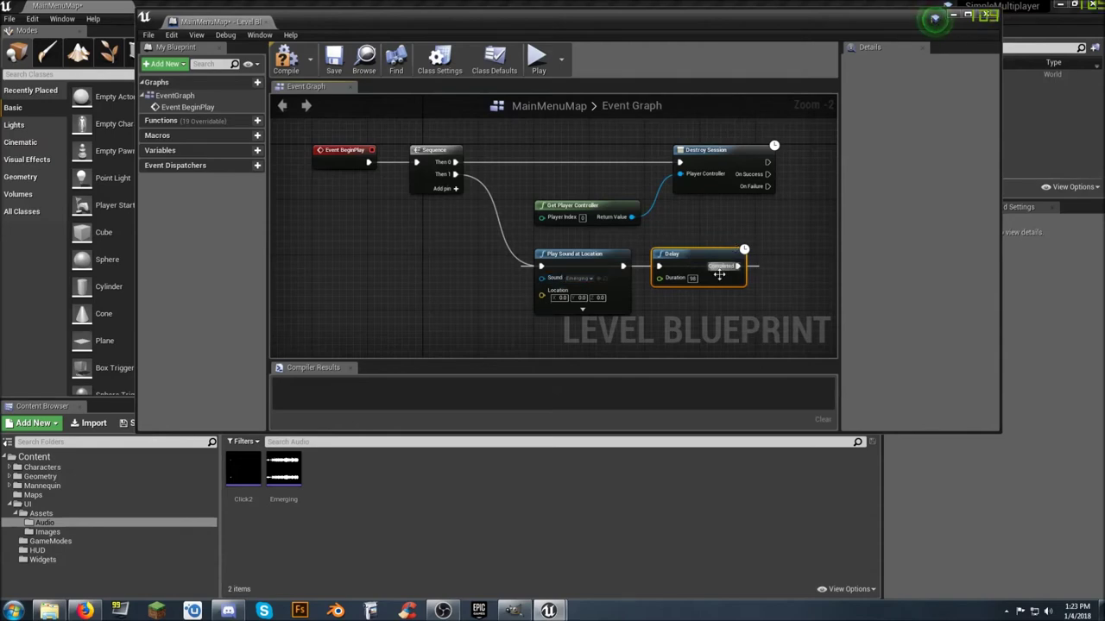
pyautogui.click(453, 289)
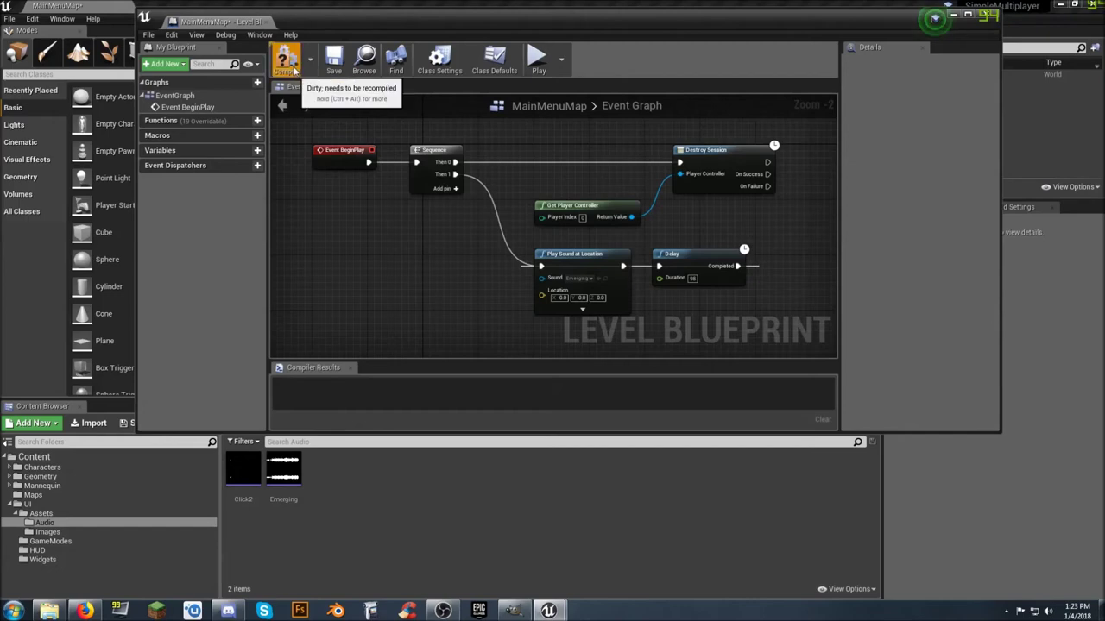
# Compile, save and close the Level Blueprint
pyautogui.click(286, 58)
pyautogui.click(334, 62)
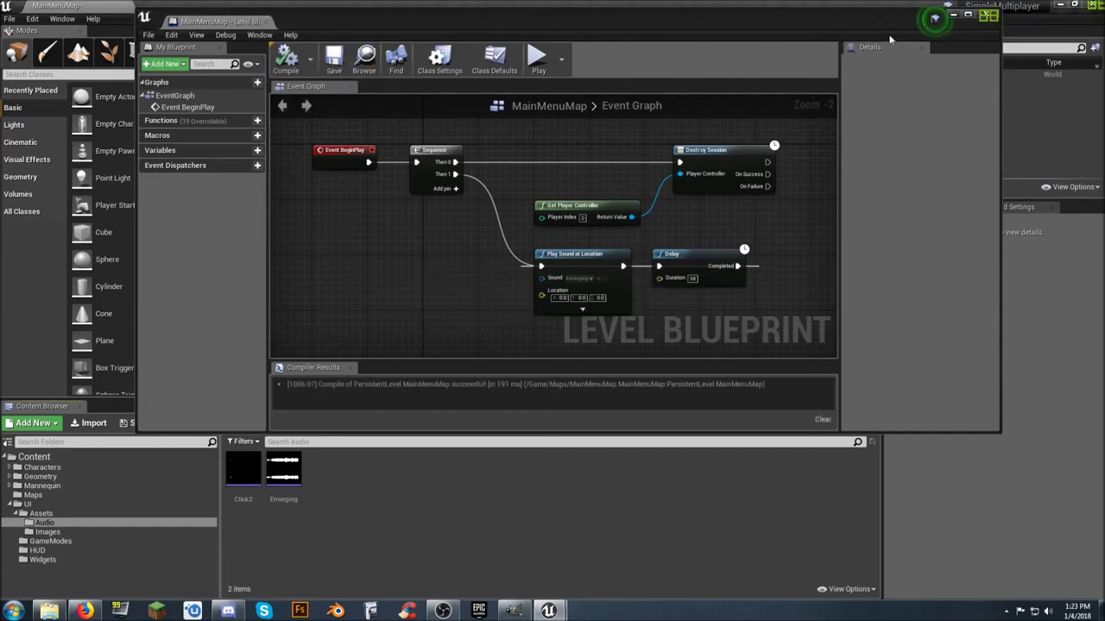
pyautogui.click(986, 16)
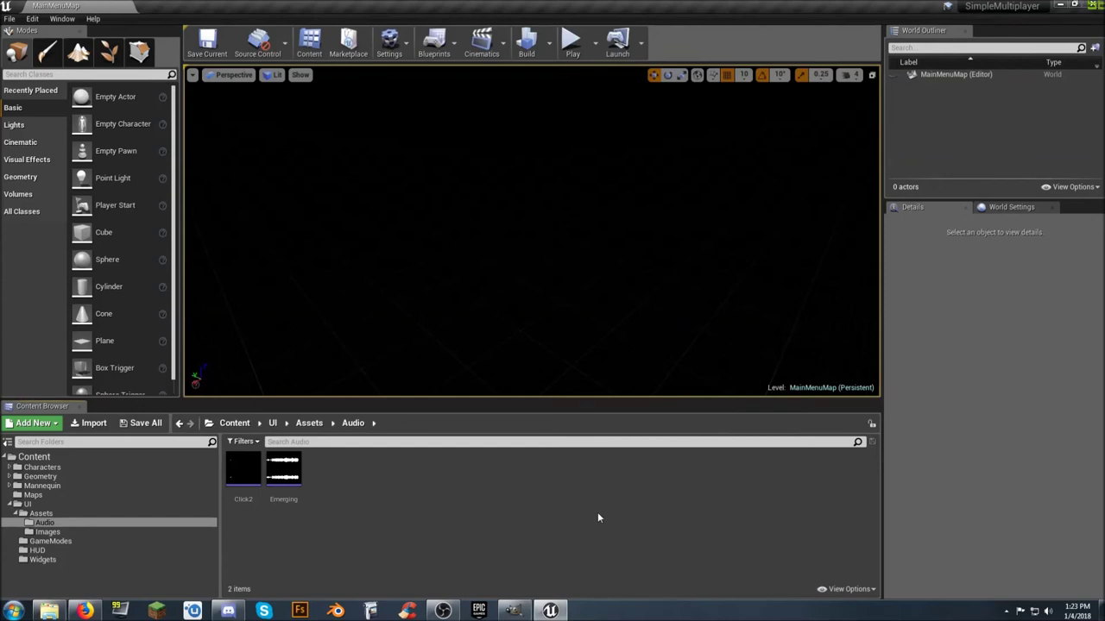
pyautogui.click(594, 49)
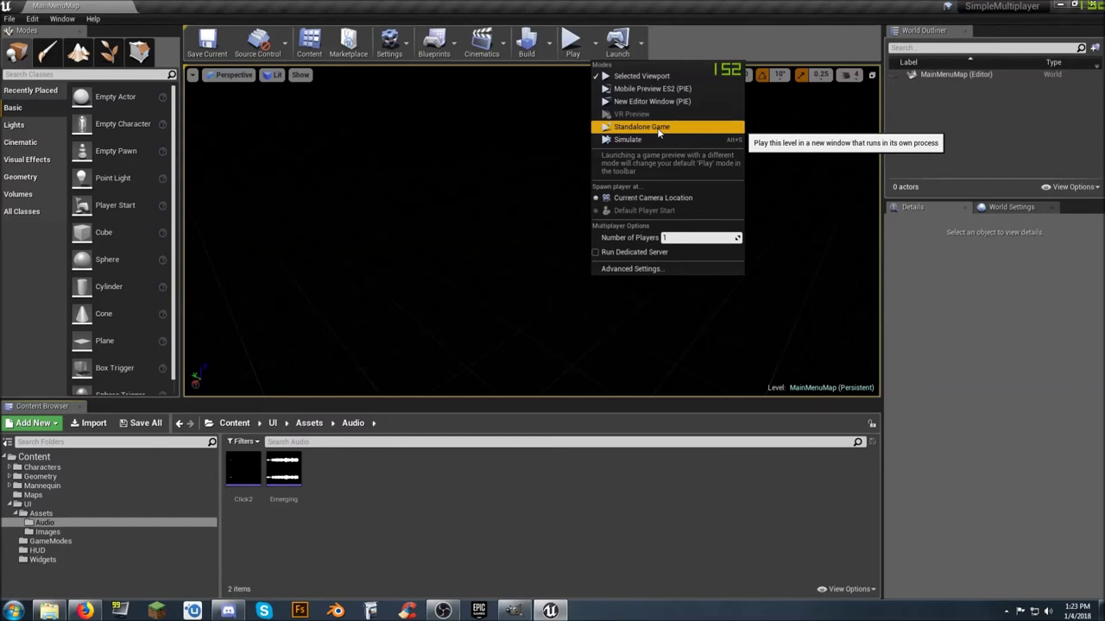
pyautogui.click(621, 318)
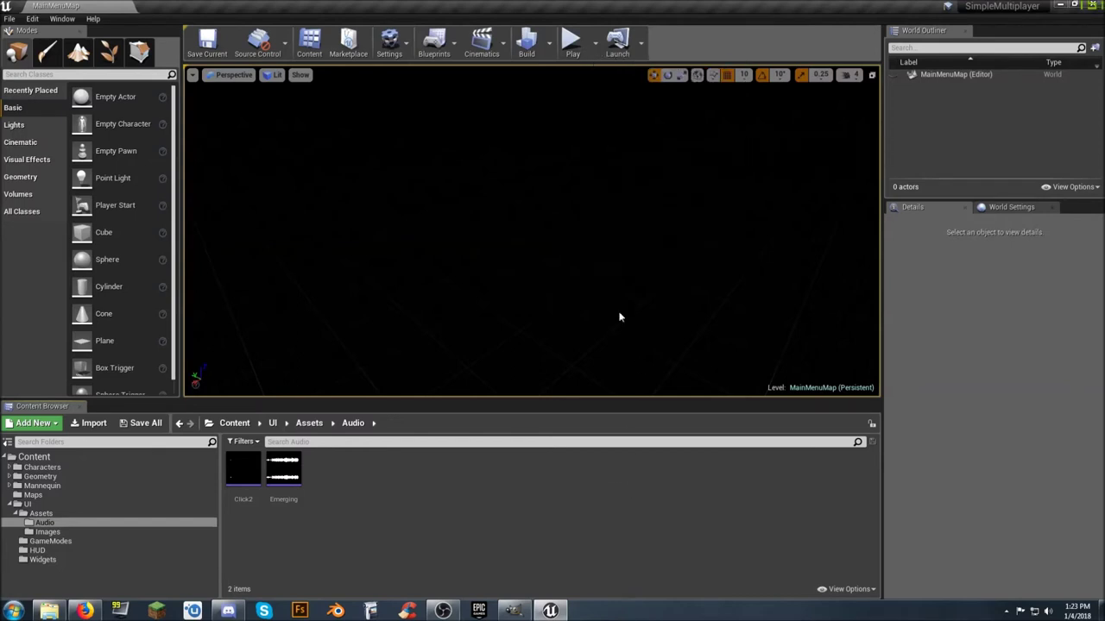
pyautogui.click(573, 48)
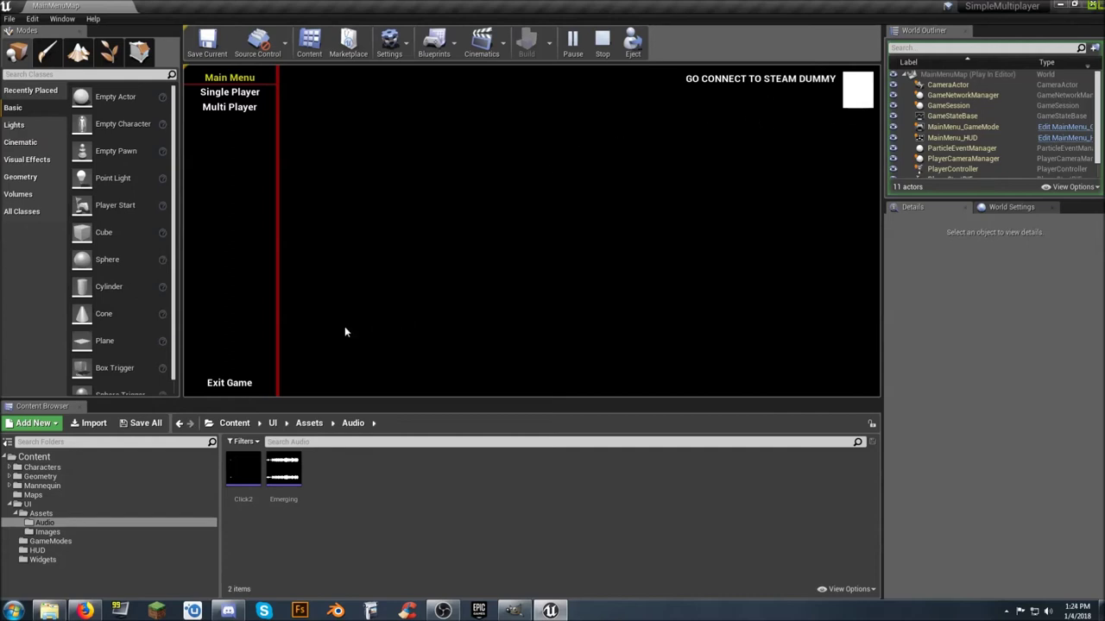
pyautogui.click(228, 382)
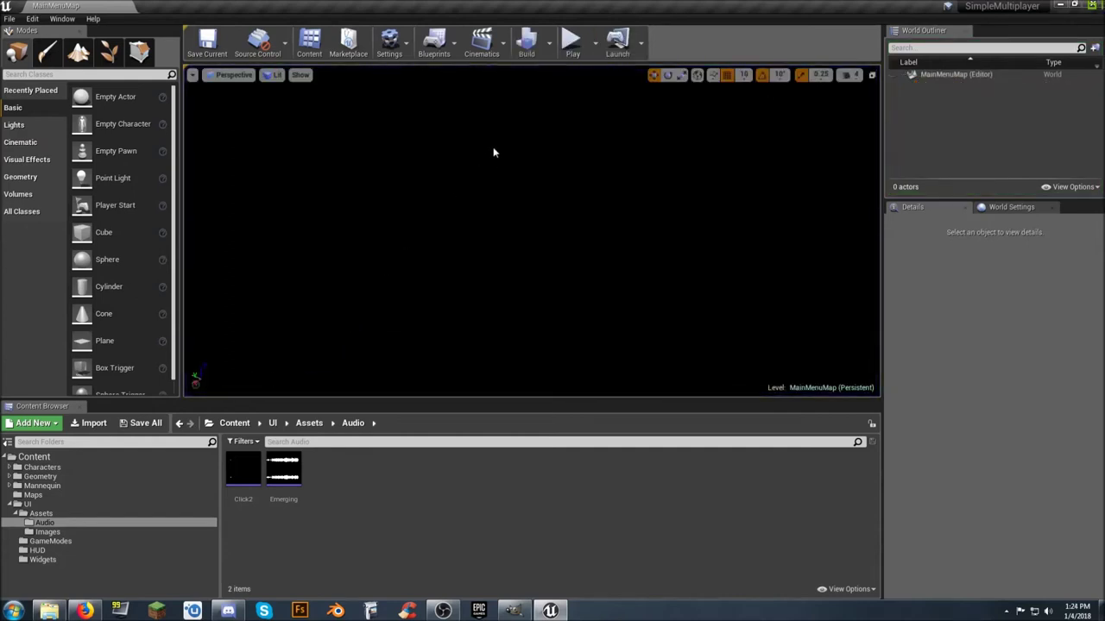
# Open MainMenuMap's Level Blueprint from the Blueprints menu
pyautogui.click(434, 41)
pyautogui.moveTo(473, 121)
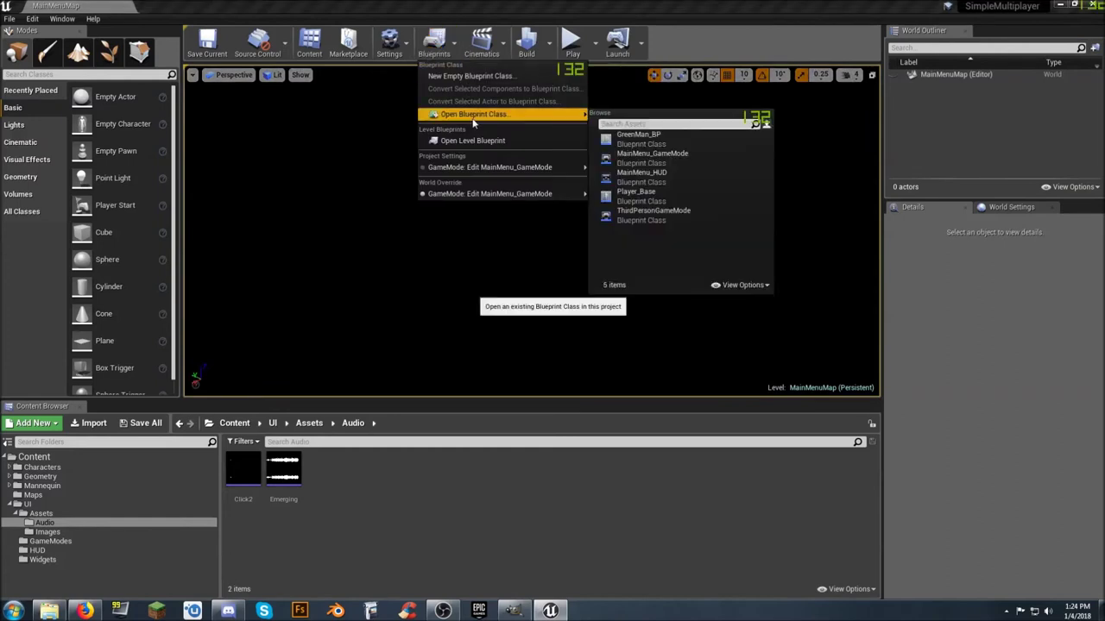
pyautogui.click(491, 142)
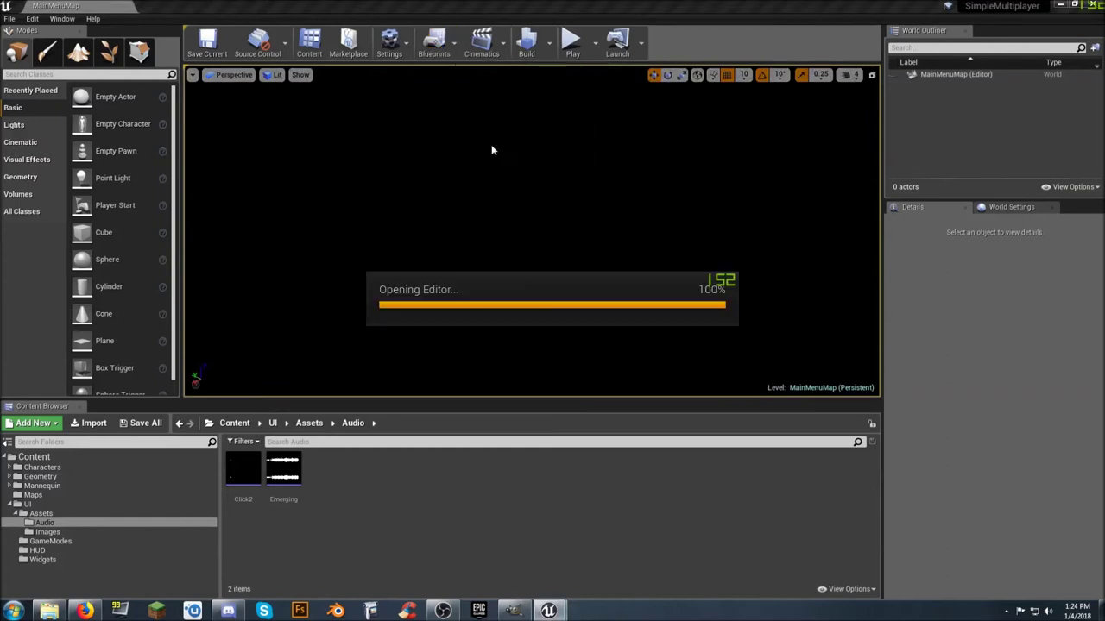
pyautogui.scroll(3, 527, 214)
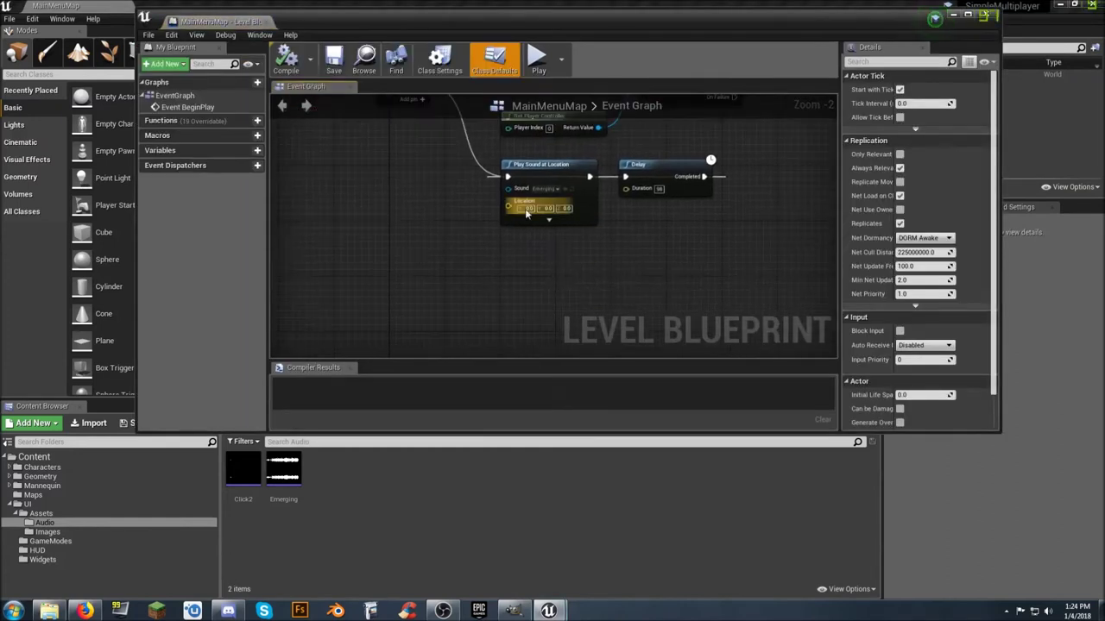
# Set Play Sound at Location's advanced Volume Multiplier to 0.25
pyautogui.click(549, 219)
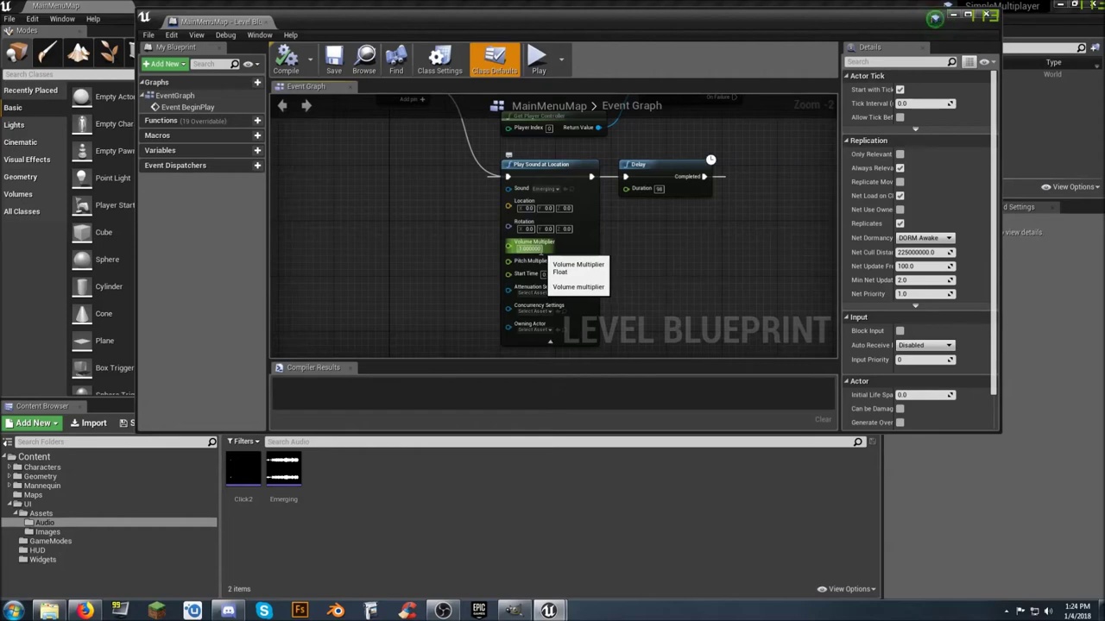
pyautogui.click(529, 248)
pyautogui.write('0')
pyautogui.press('Return')
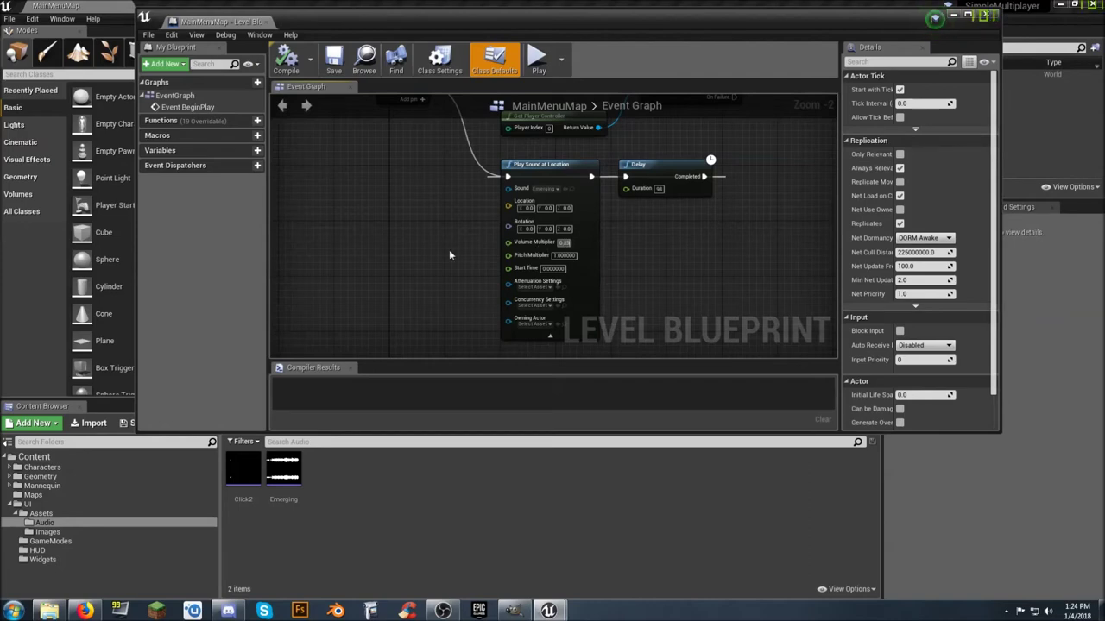
pyautogui.press('Return')
# Compile, save and close the Level Blueprint
pyautogui.click(287, 59)
pyautogui.click(333, 60)
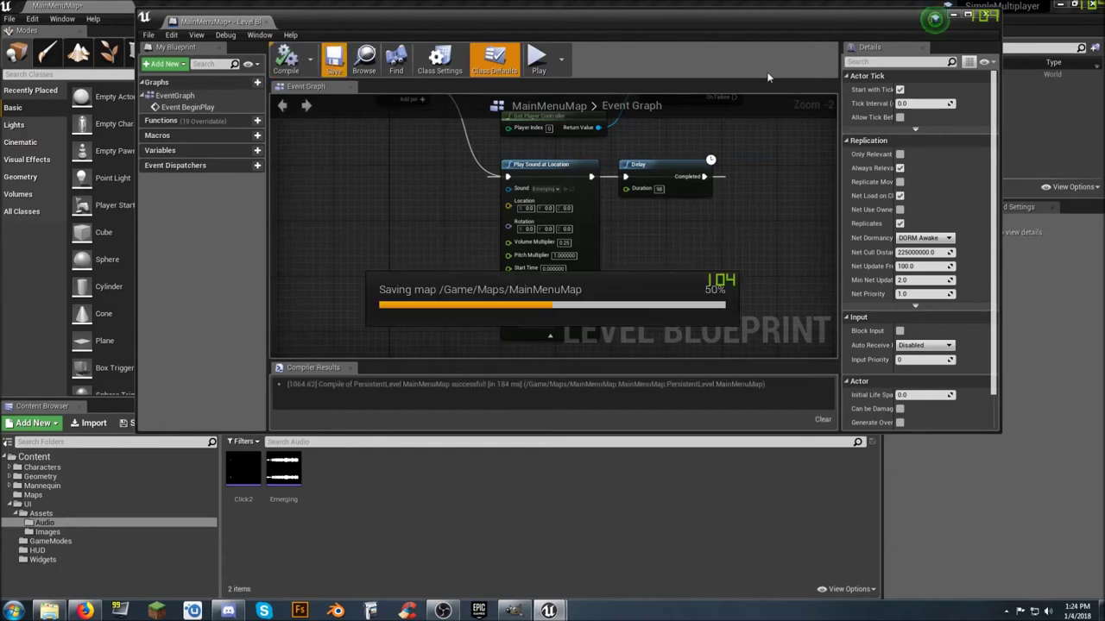
pyautogui.click(989, 15)
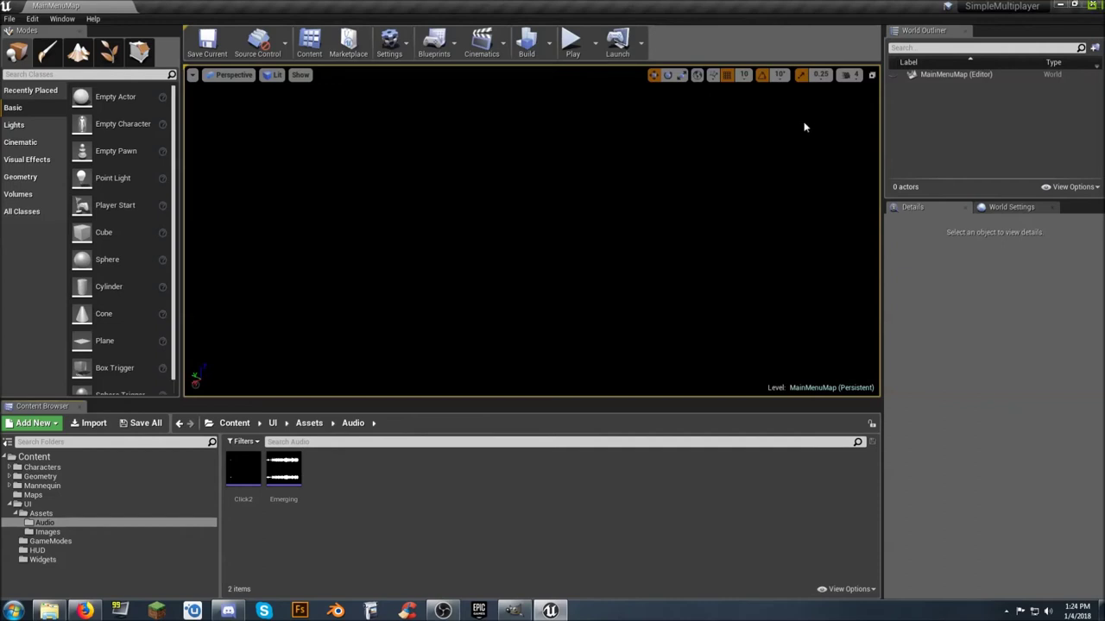
pyautogui.click(595, 41)
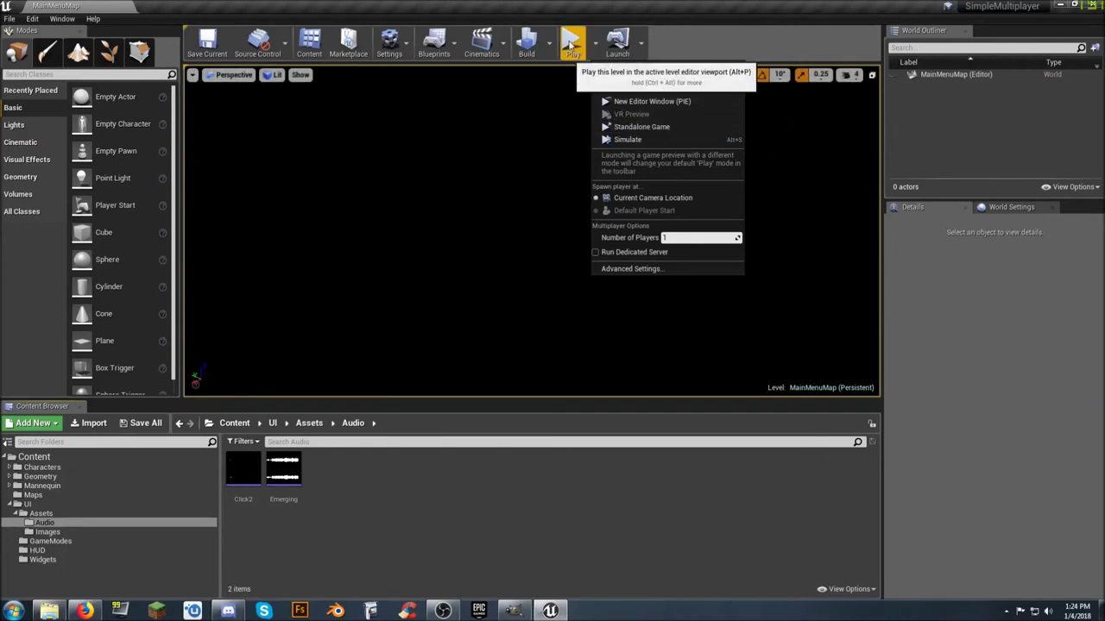
pyautogui.click(571, 40)
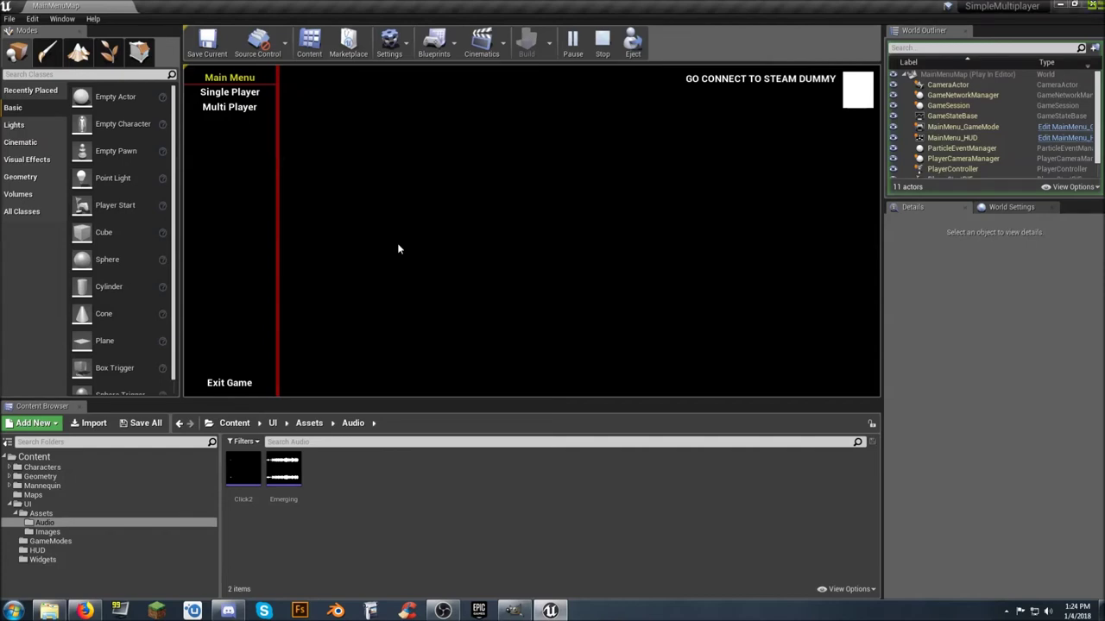
# End the MainMenuMap test play, return the Content Browser to Content, and start a new level
pyautogui.click(229, 383)
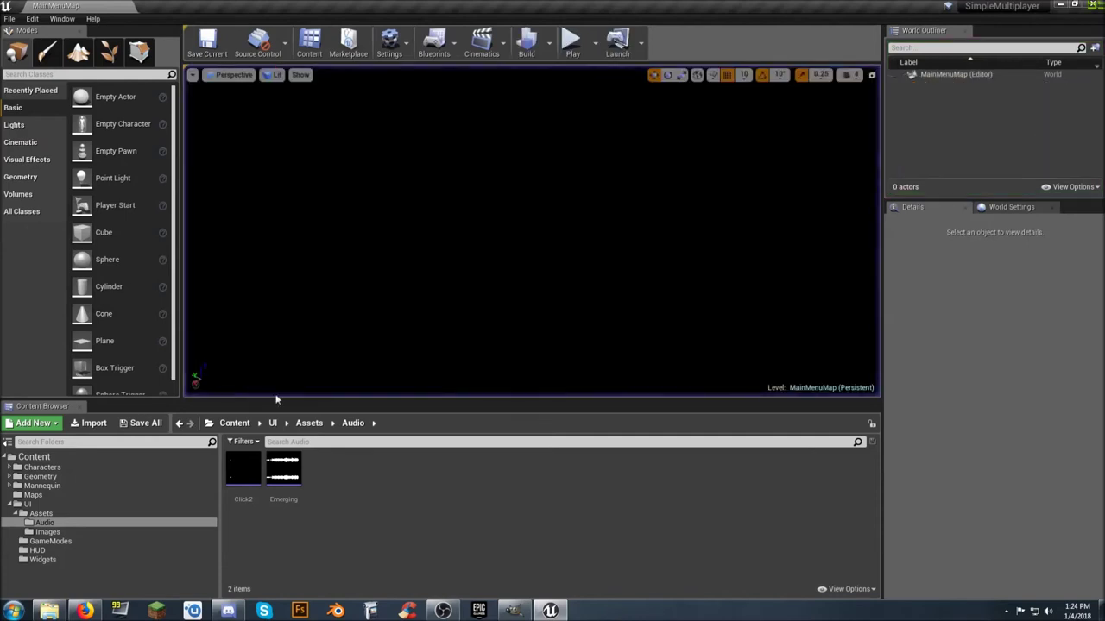
pyautogui.click(42, 560)
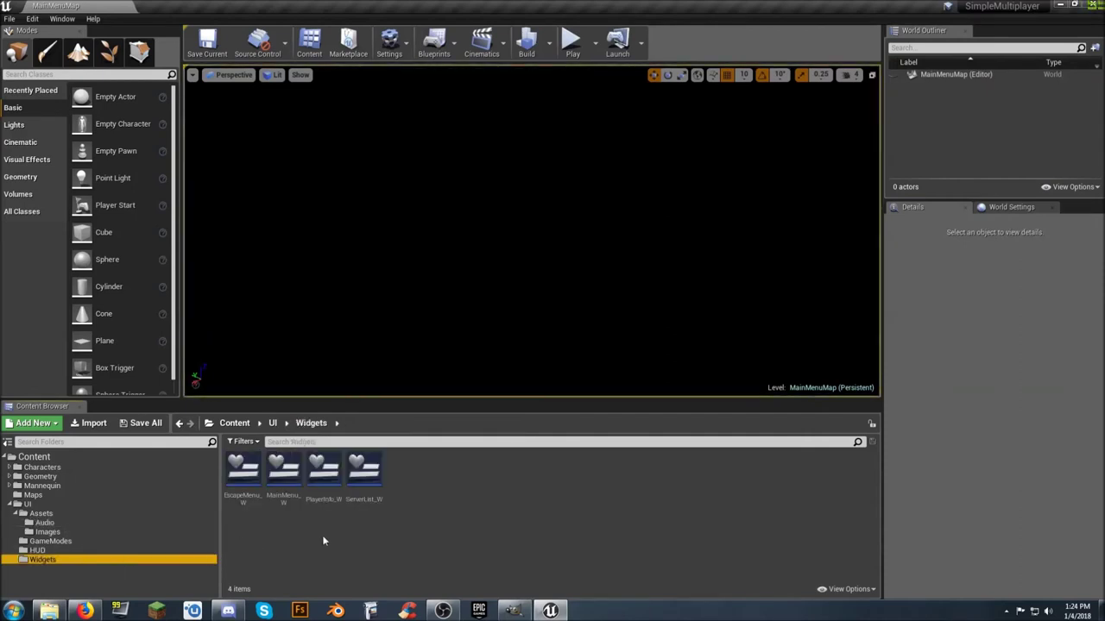
pyautogui.click(16, 514)
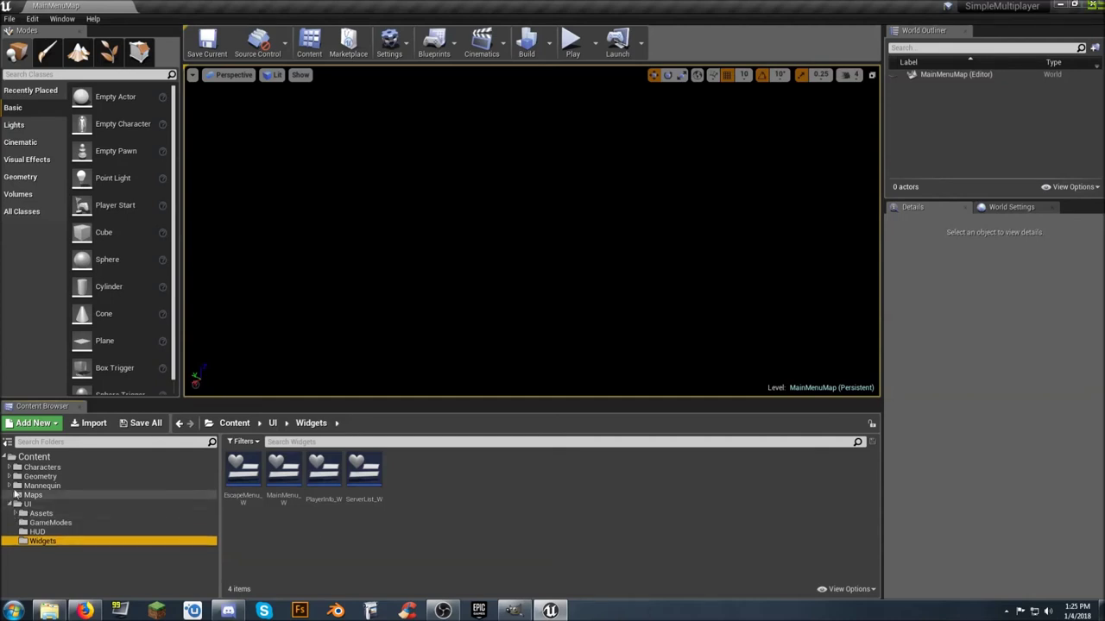
pyautogui.click(35, 457)
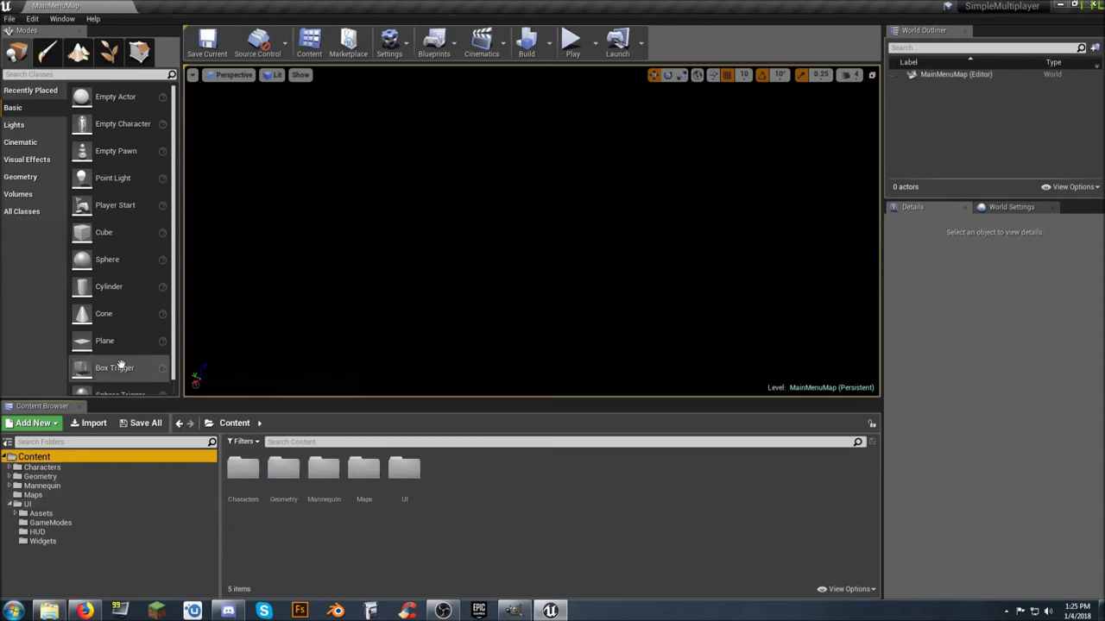
pyautogui.click(9, 19)
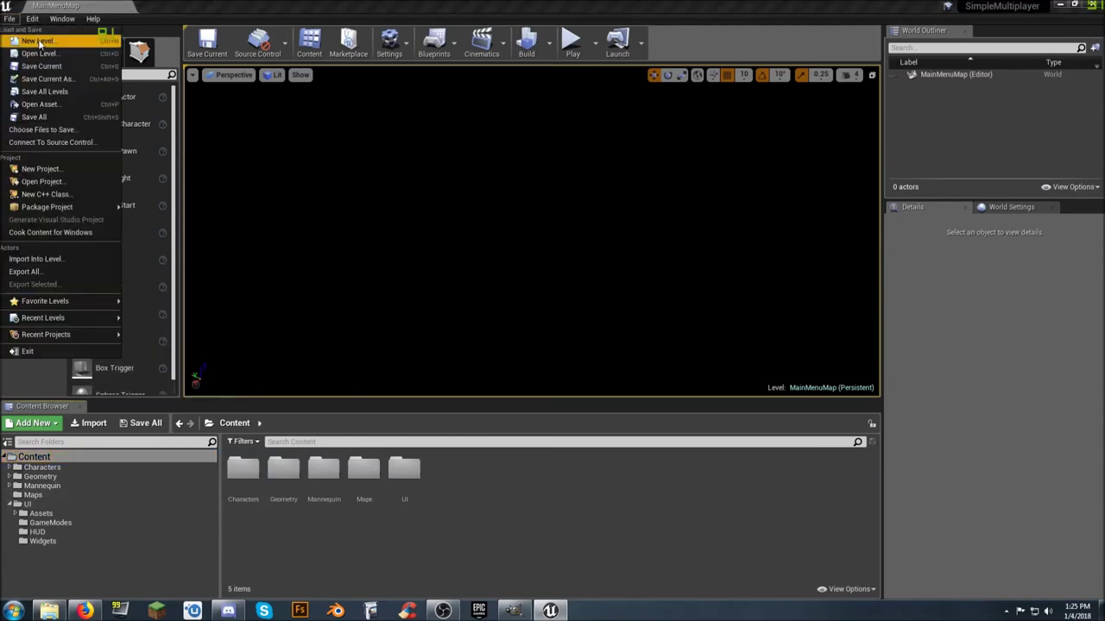
pyautogui.click(40, 42)
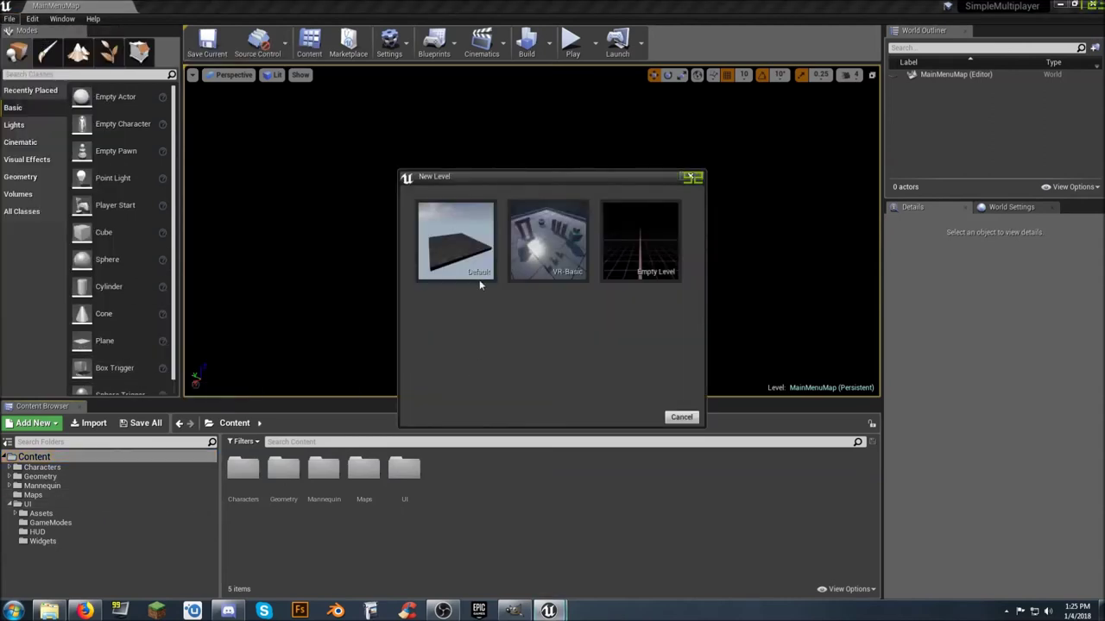
# Create a new level from the VR-Basic template, test-play it, and show its World Settings
pyautogui.click(546, 255)
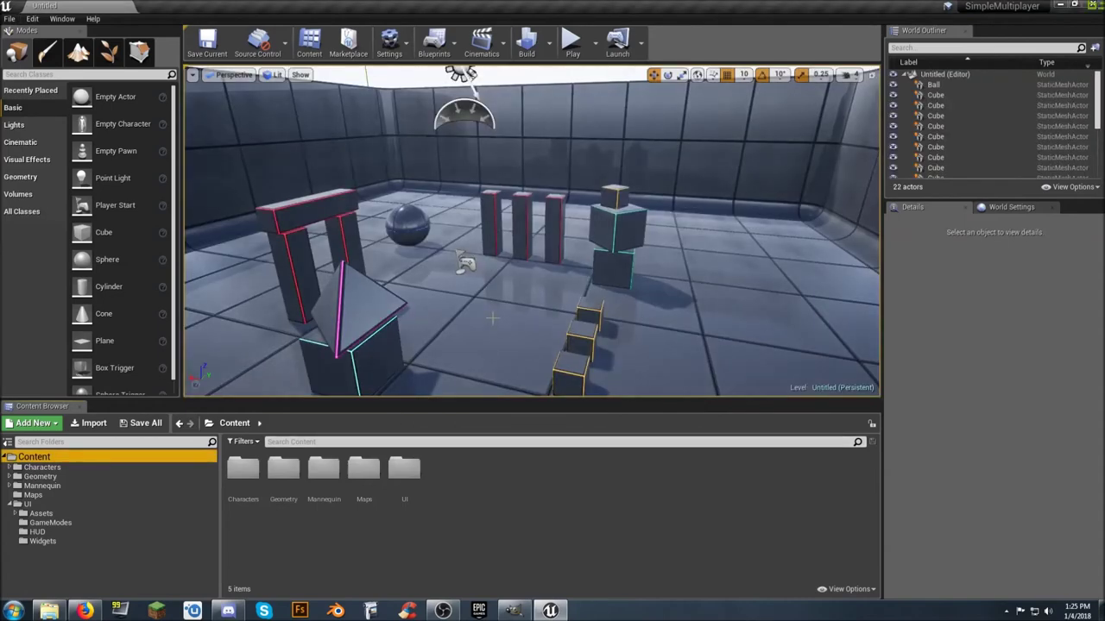
pyautogui.moveTo(597, 69); pyautogui.dragTo(500, 73, button='right')
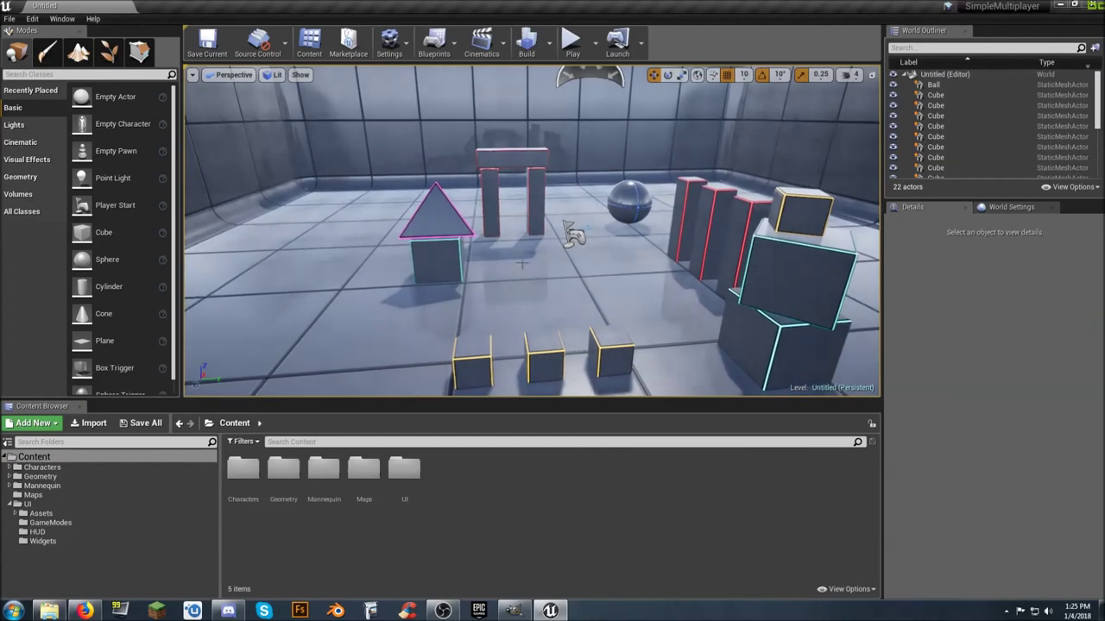
pyautogui.click(572, 41)
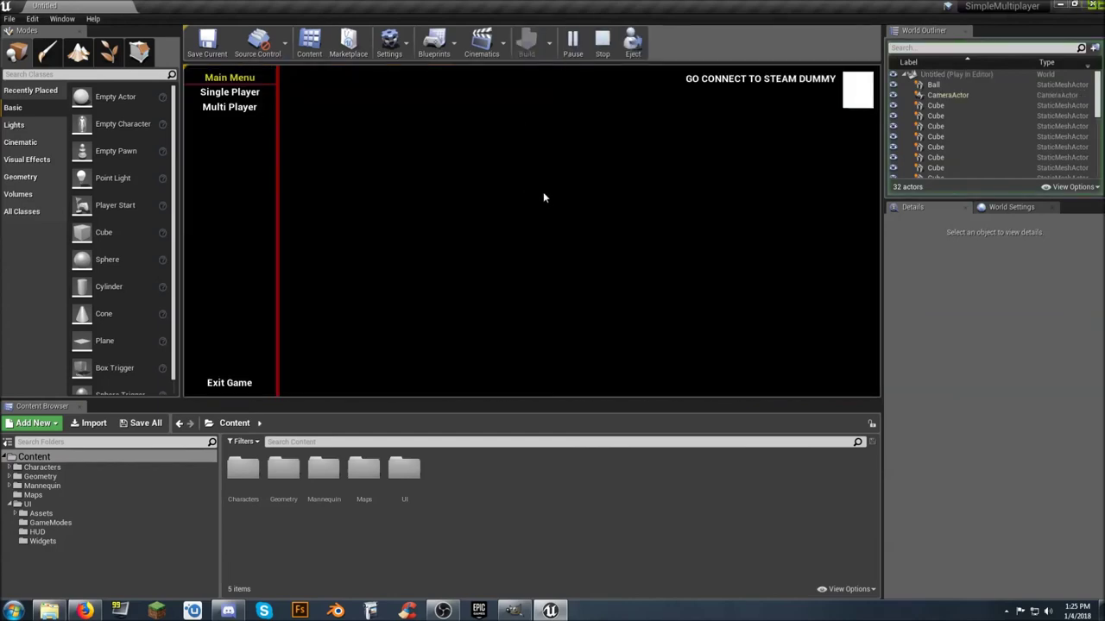
pyautogui.click(229, 382)
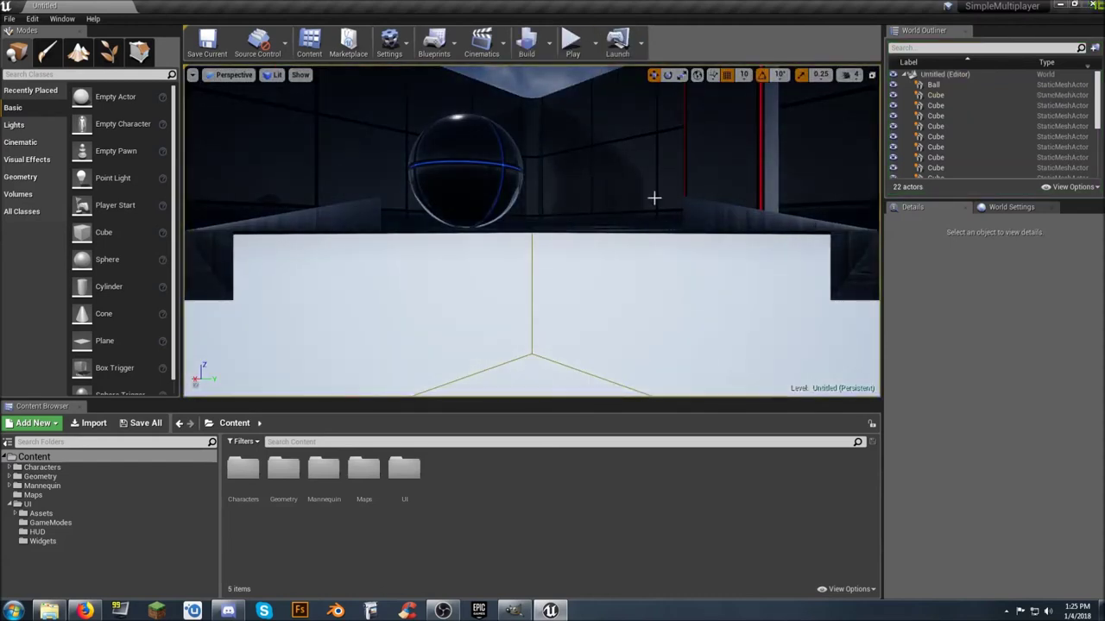
pyautogui.moveTo(555, 201); pyautogui.dragTo(575, 222, button='right')
pyautogui.click(999, 207)
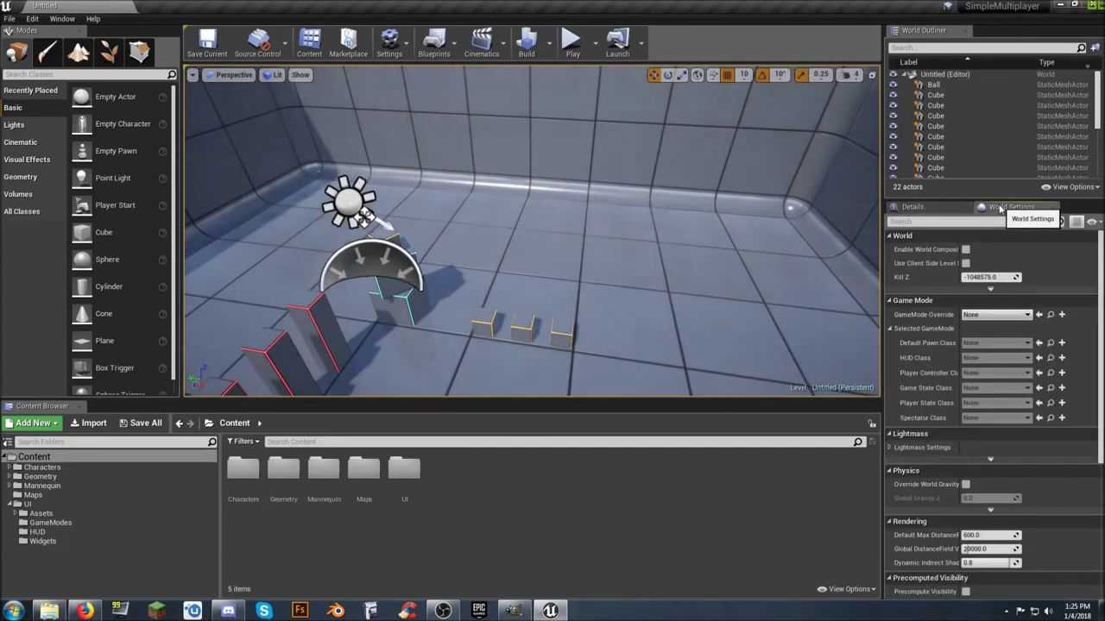
# Override the level's GameMode with ThirdPersonGameMode and test-run the character before exiting
pyautogui.click(996, 314)
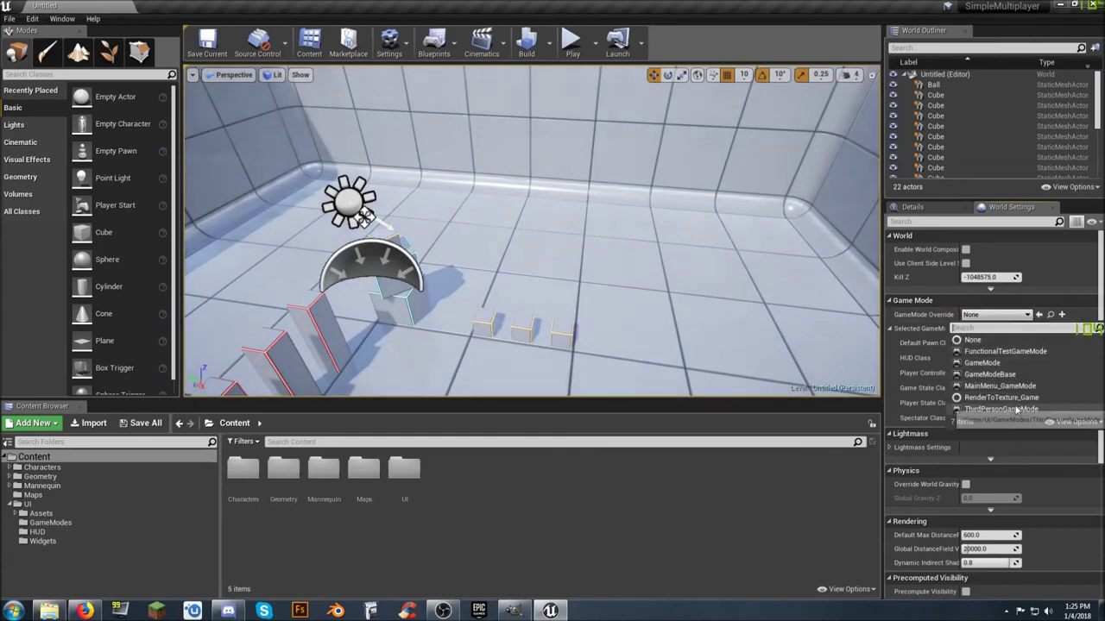
pyautogui.click(1009, 410)
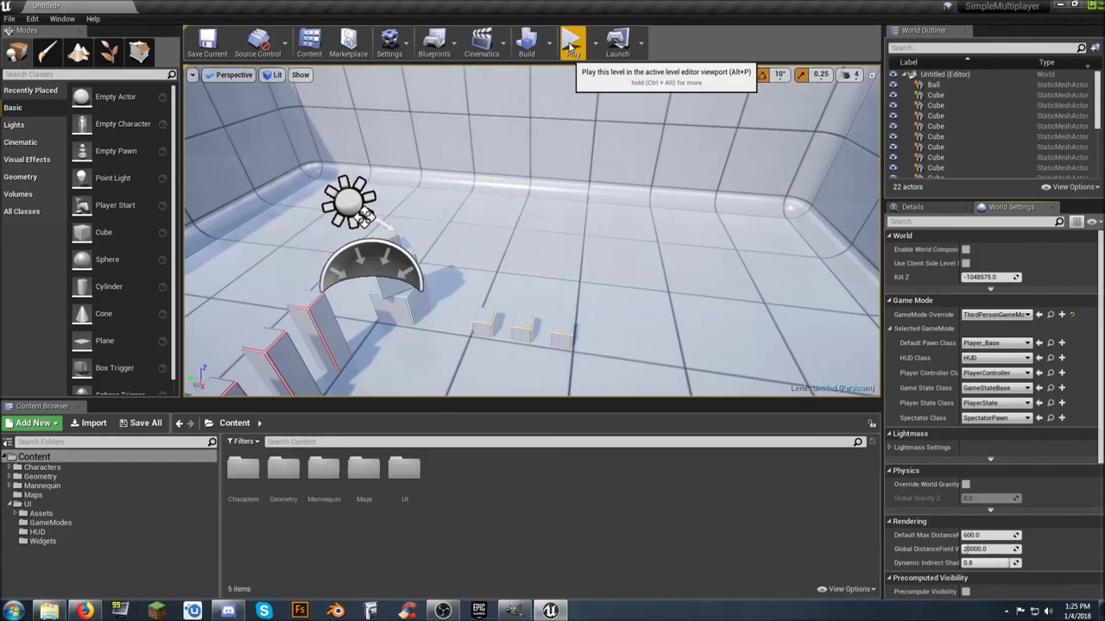
pyautogui.click(571, 45)
pyautogui.press('w')
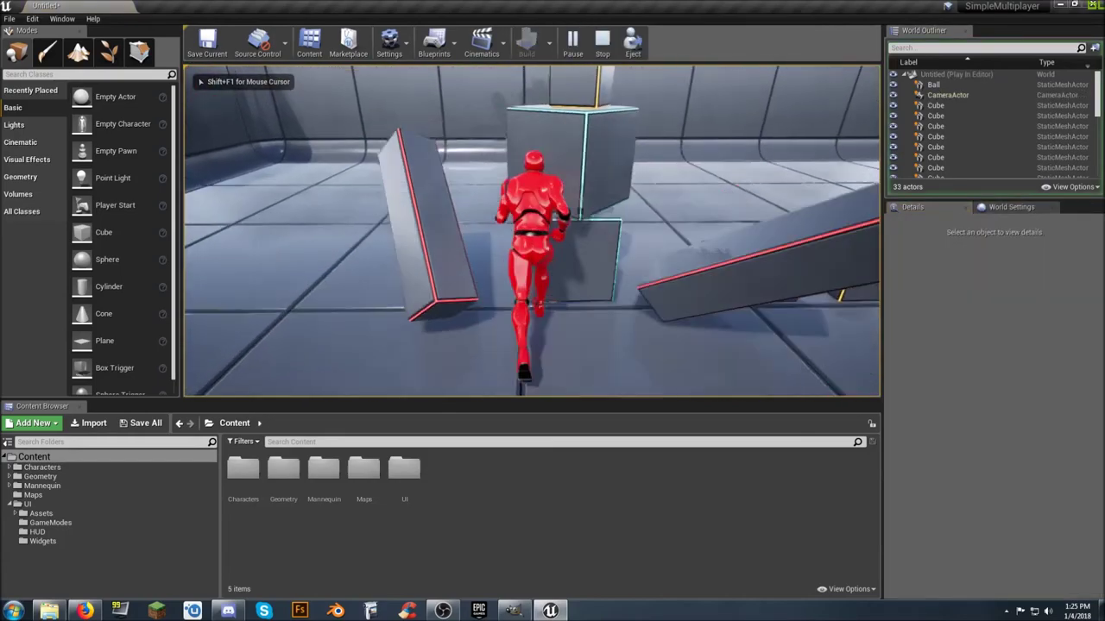
pyautogui.press('w')
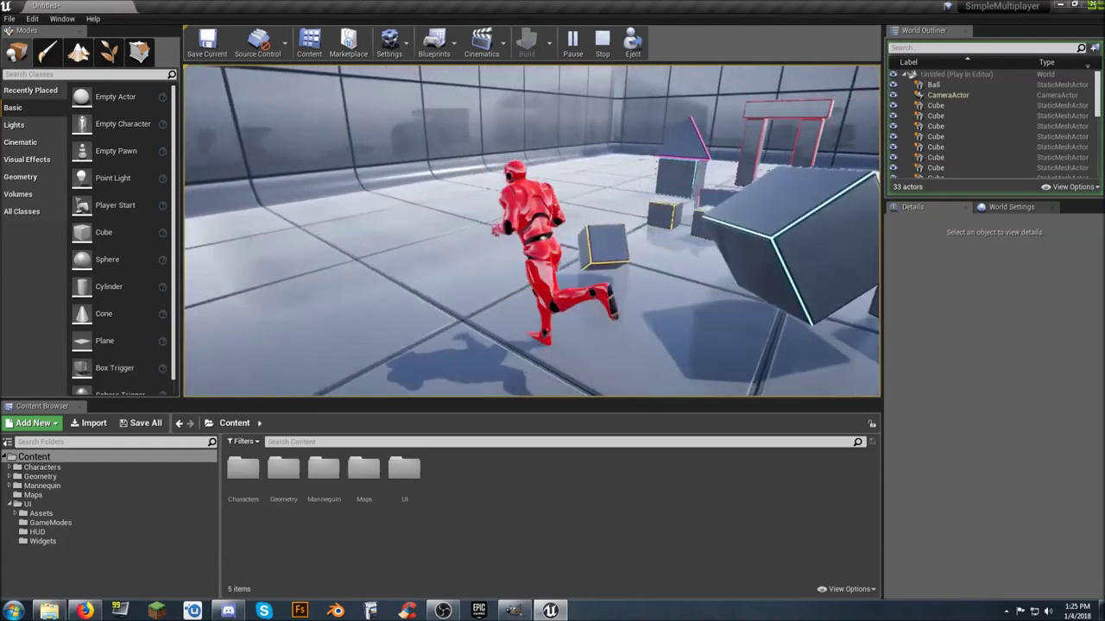
pyautogui.press('Escape')
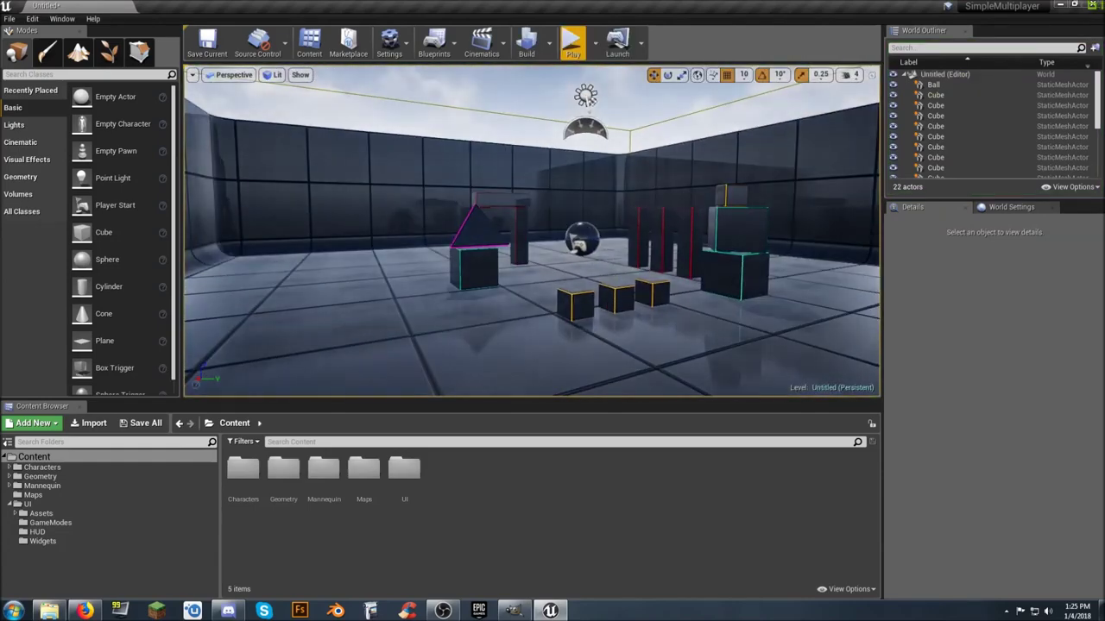
# Save the untitled level as TestMap in /Game/Maps
pyautogui.click(147, 423)
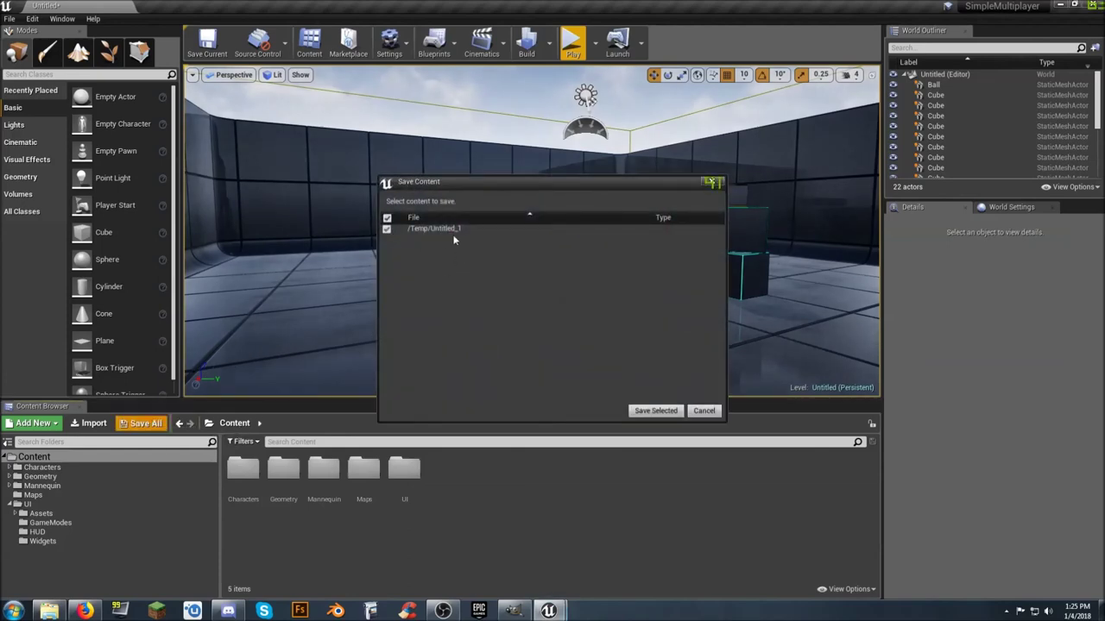
pyautogui.click(656, 411)
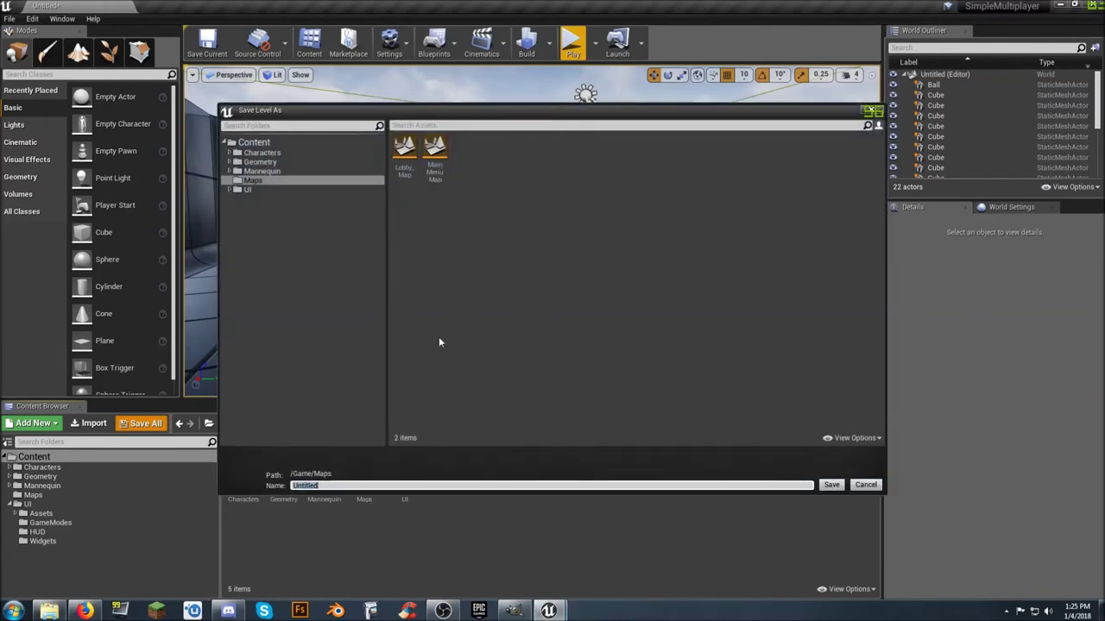
pyautogui.write('TestMap')
pyautogui.press('Return')
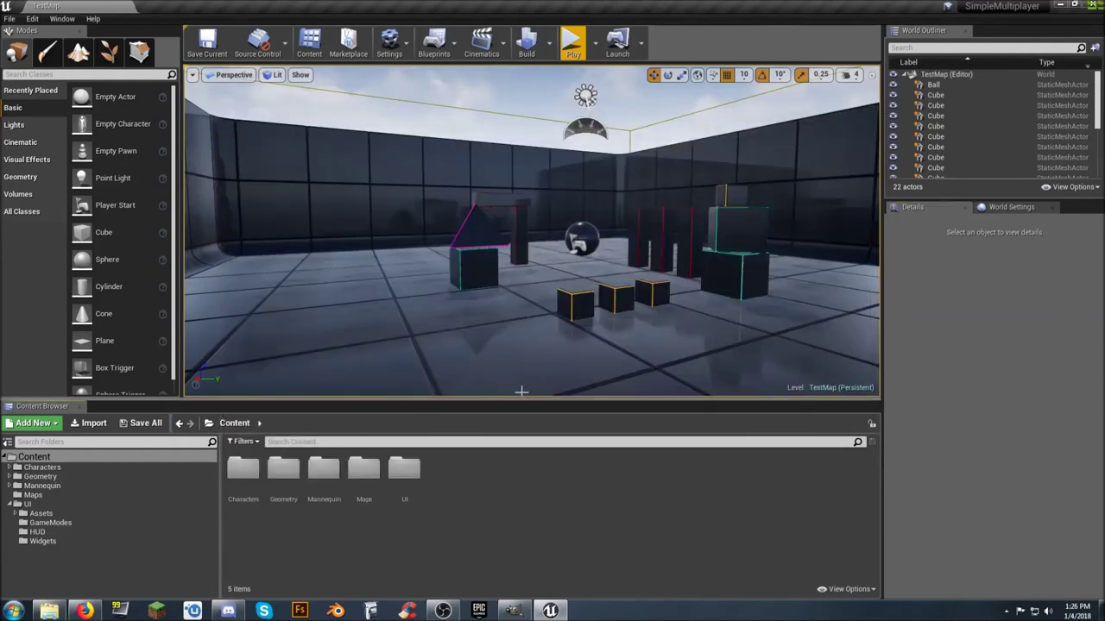
# In MainMenu_W's event graph, replace the hosted level Lobby_Map with TestMap
pyautogui.click(49, 542)
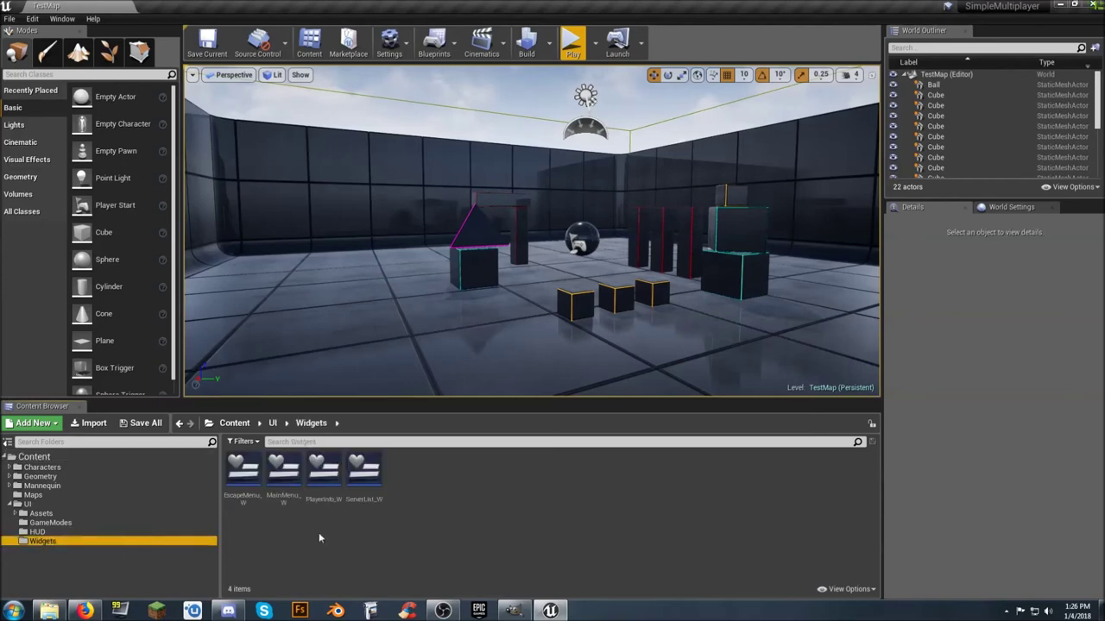
pyautogui.doubleClick(293, 475)
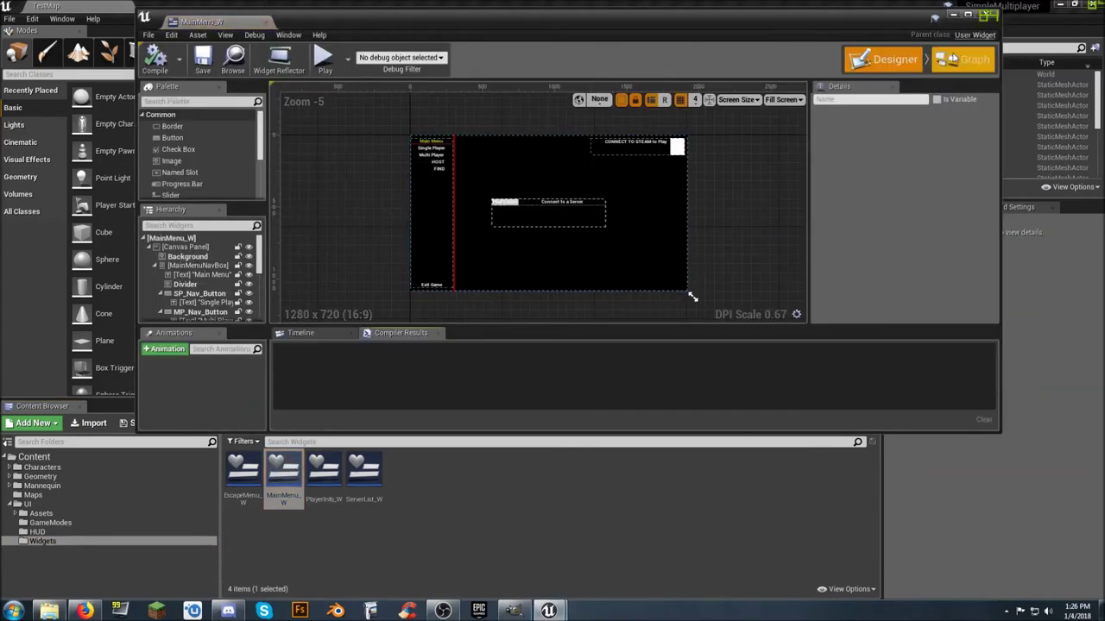
pyautogui.click(964, 59)
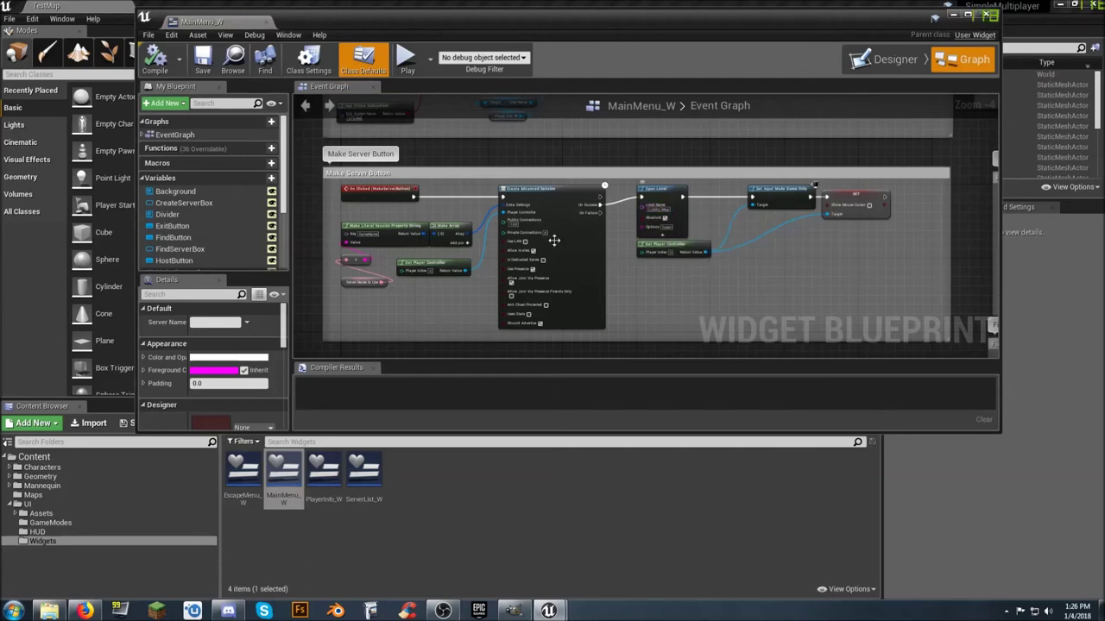
pyautogui.scroll(4, 649, 212)
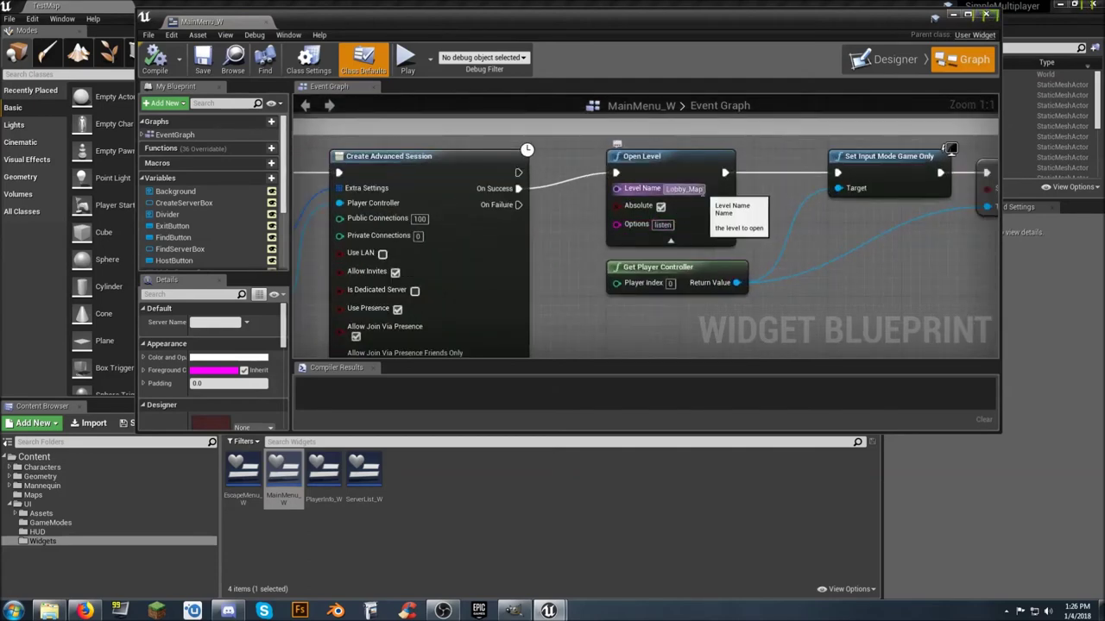
pyautogui.click(702, 191)
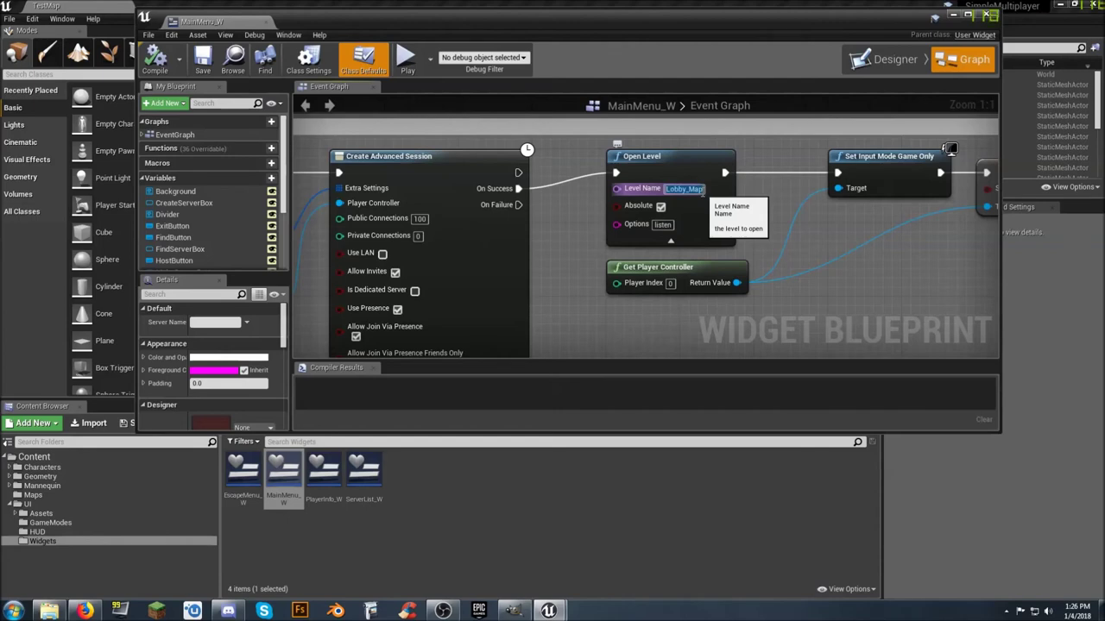
pyautogui.write('TestMap')
pyautogui.press('Return')
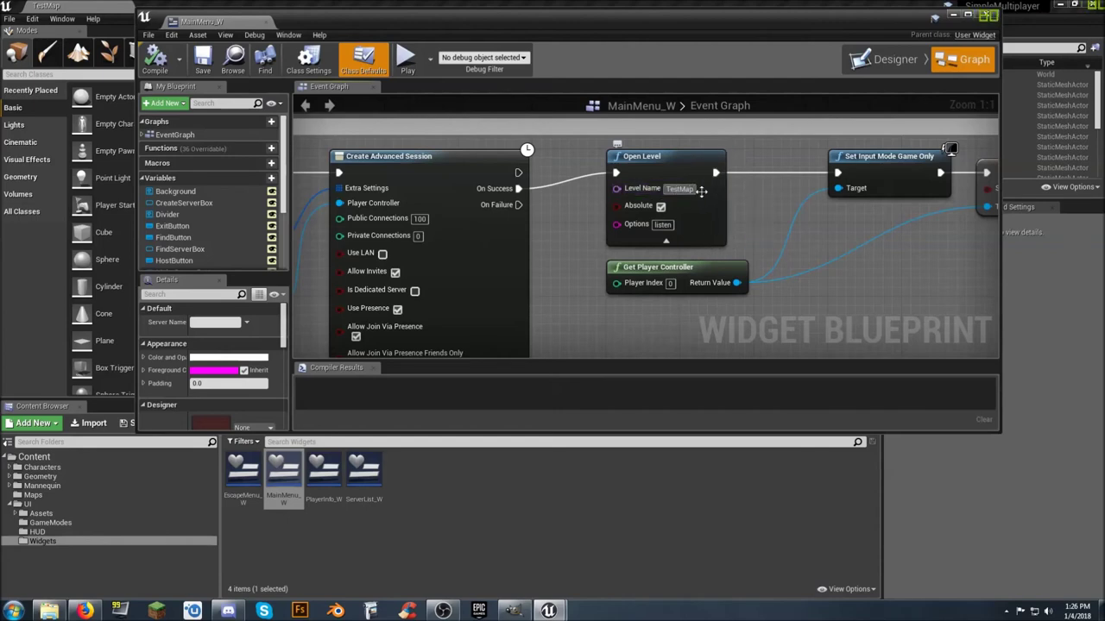
# Make the Single Player button's level name TestMap
pyautogui.scroll(-5, 745, 198)
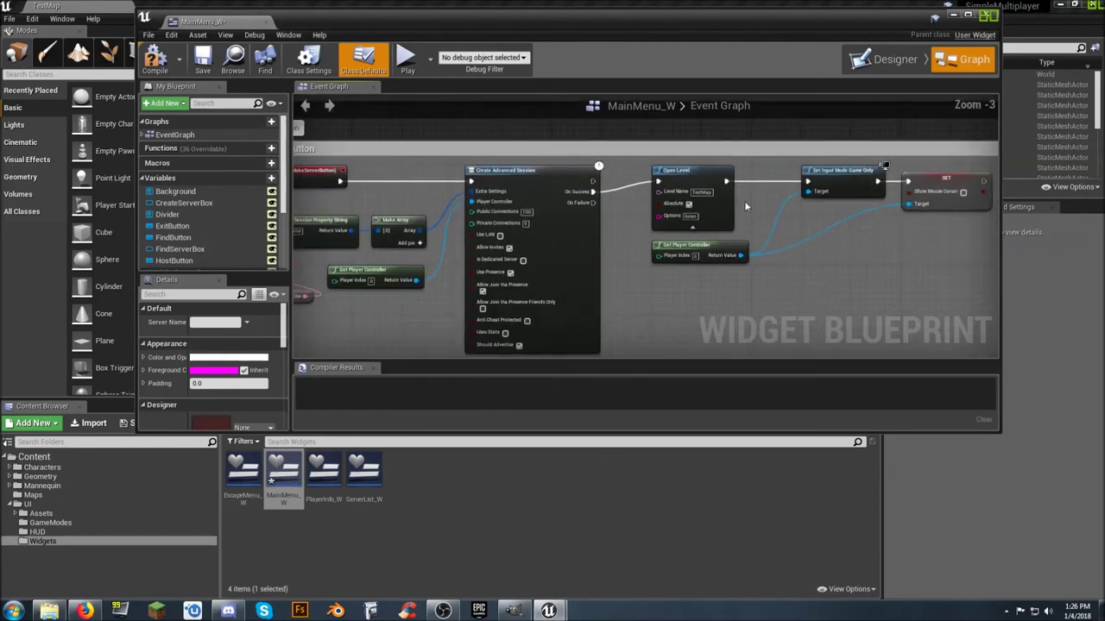
pyautogui.moveTo(768, 195); pyautogui.dragTo(655, 221, button='right')
pyautogui.scroll(-2, 655, 221)
pyautogui.moveTo(594, 235); pyautogui.dragTo(483, 240, button='right')
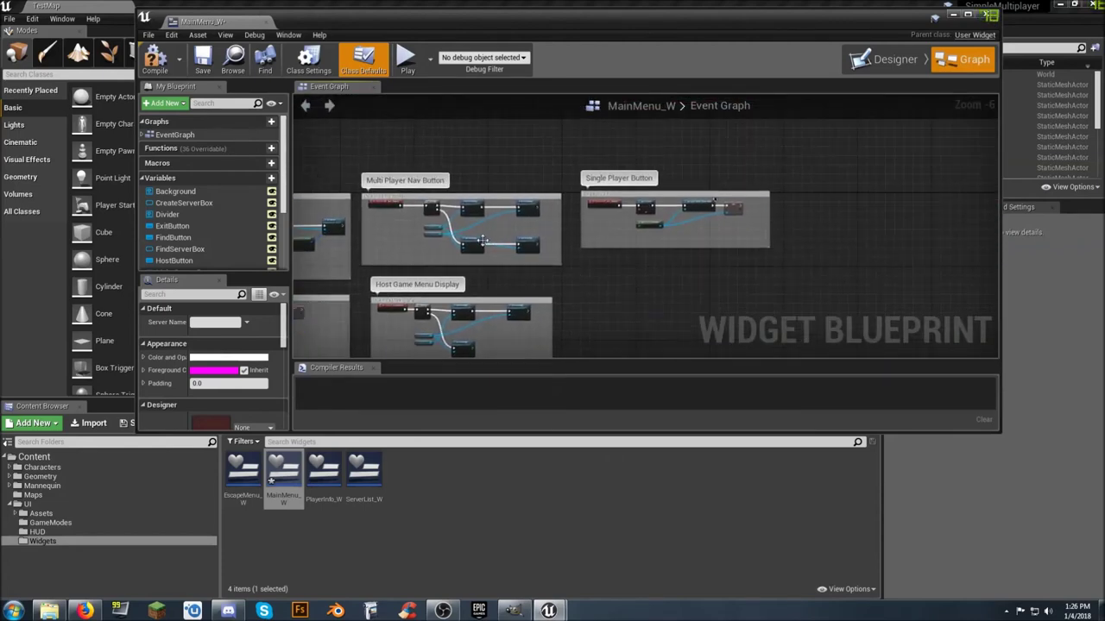
pyautogui.scroll(5, 696, 227)
pyautogui.scroll(-2, 686, 227)
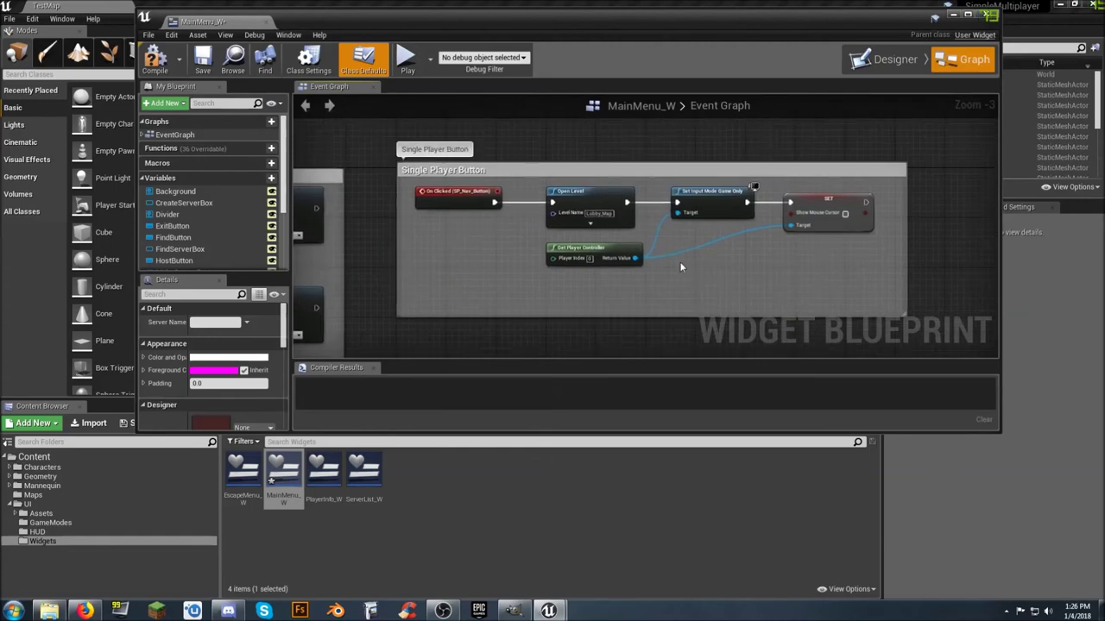
pyautogui.click(604, 213)
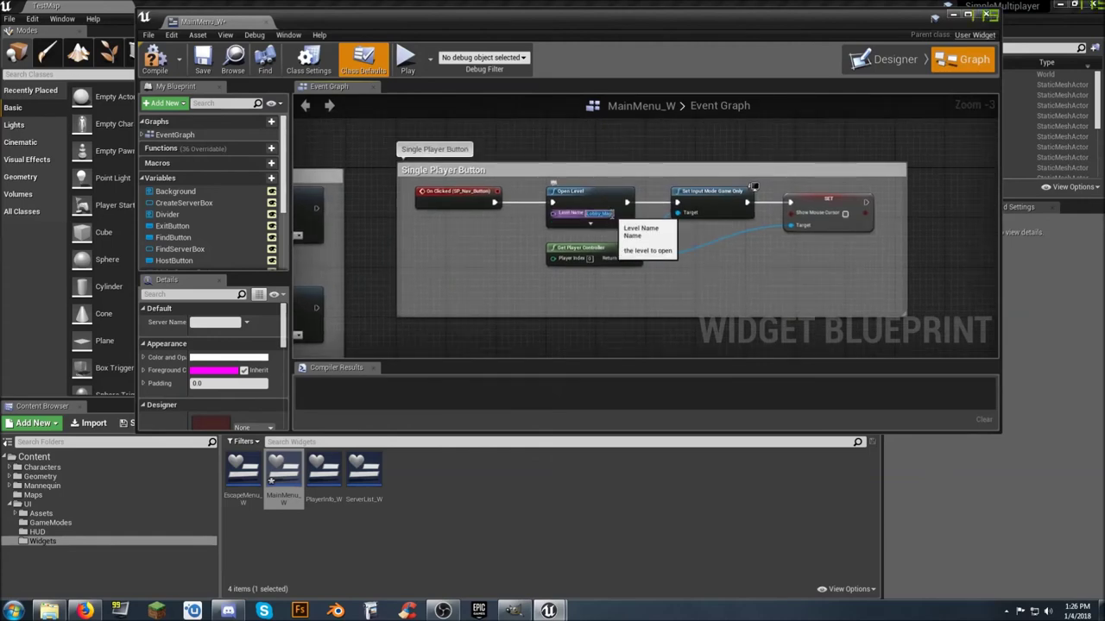
pyautogui.write('TestMap')
pyautogui.press('Return')
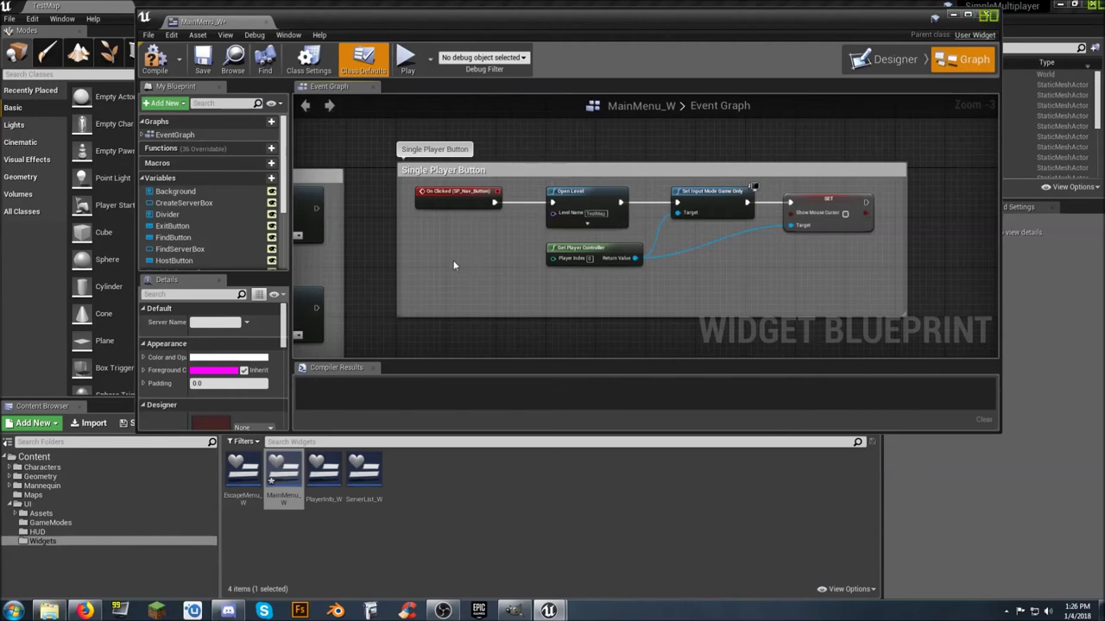
# Compile and save MainMenu_W, then close the blueprint editor
pyautogui.click(155, 59)
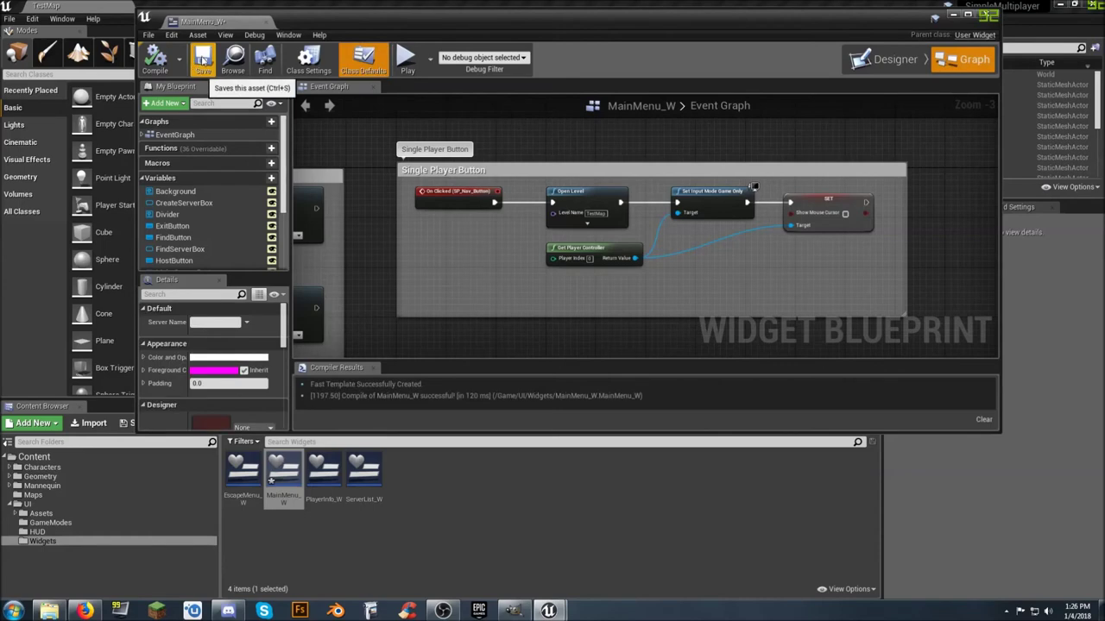
pyautogui.click(204, 62)
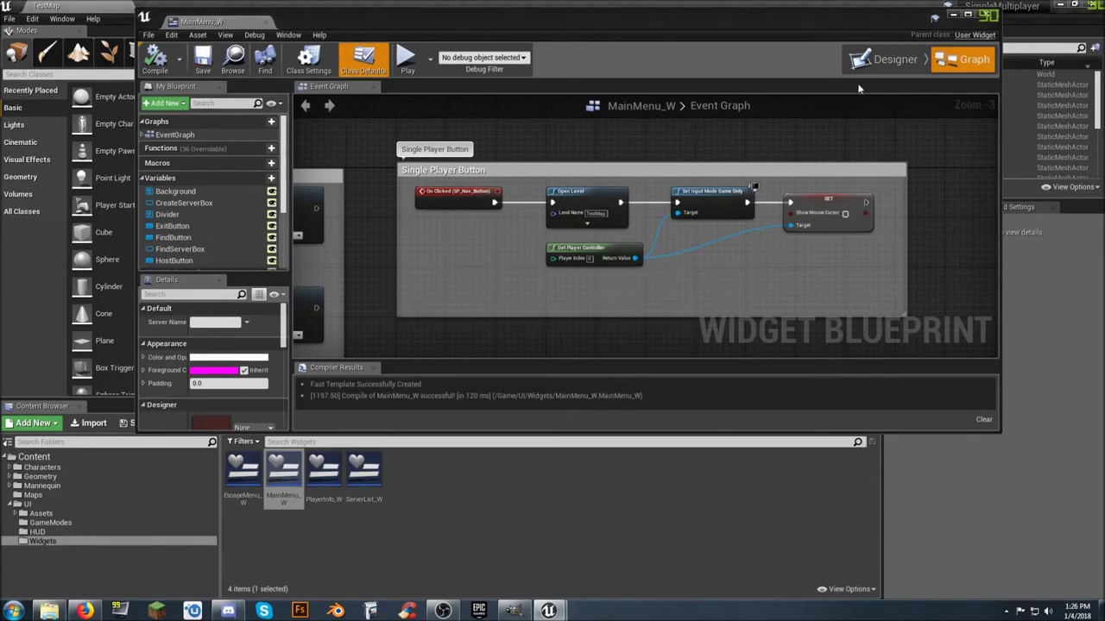
pyautogui.click(989, 15)
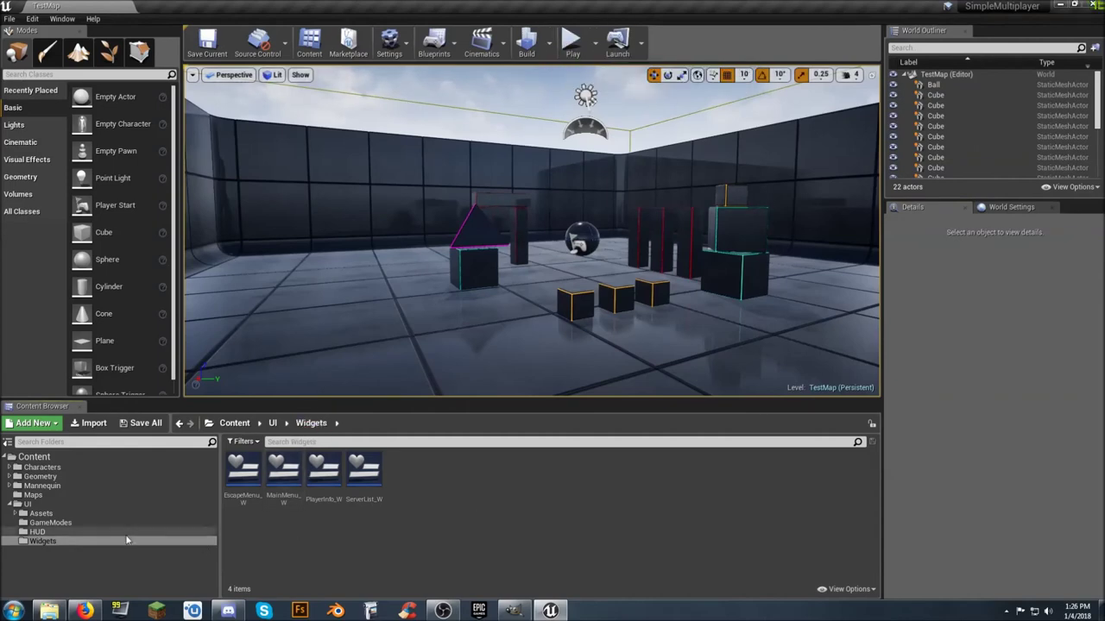
# Open MainMenuMap and launch it as a Standalone Game
pyautogui.click(47, 497)
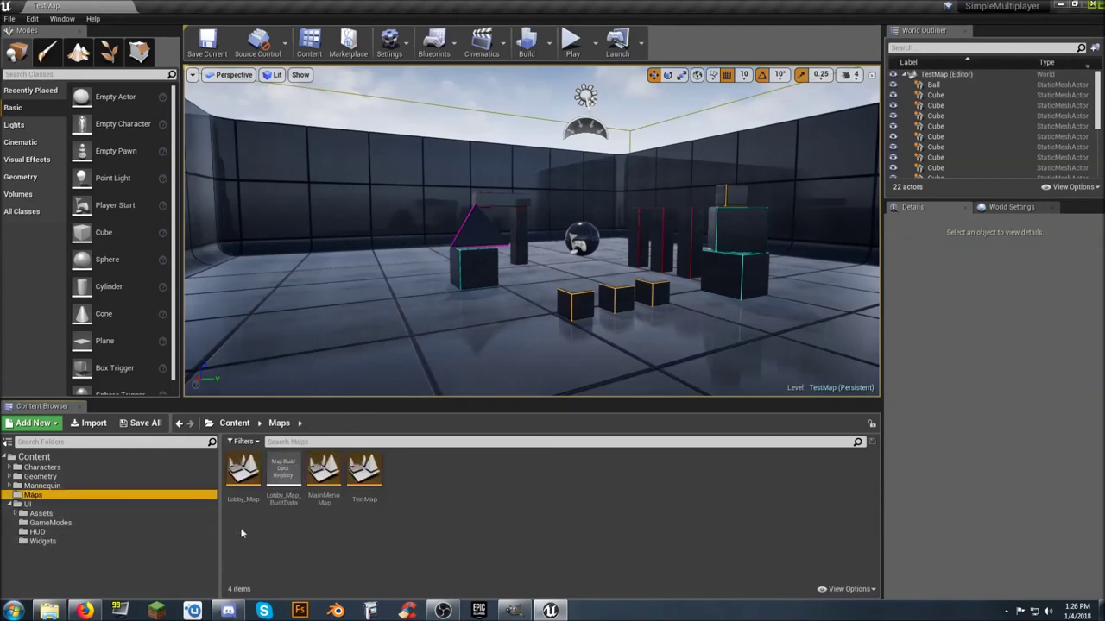
pyautogui.doubleClick(324, 475)
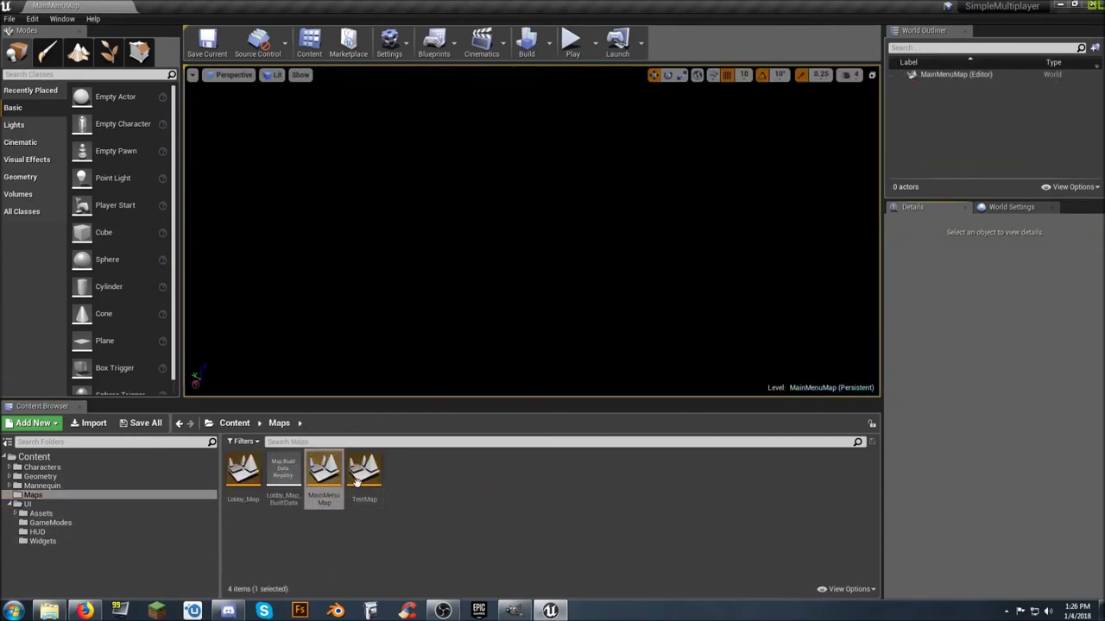
pyautogui.click(595, 45)
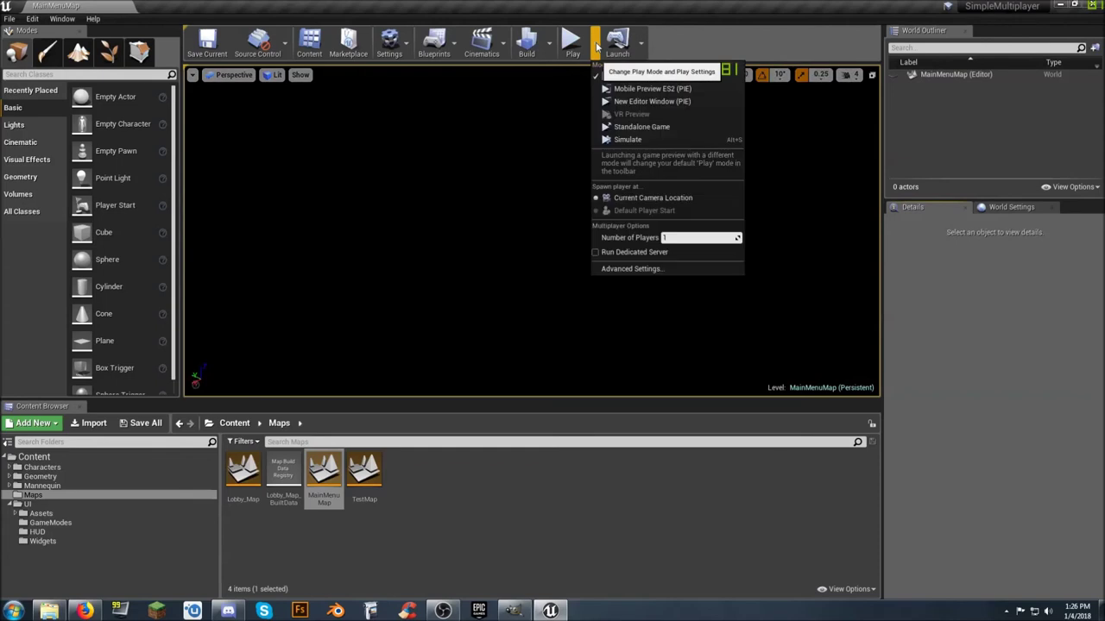
pyautogui.click(629, 127)
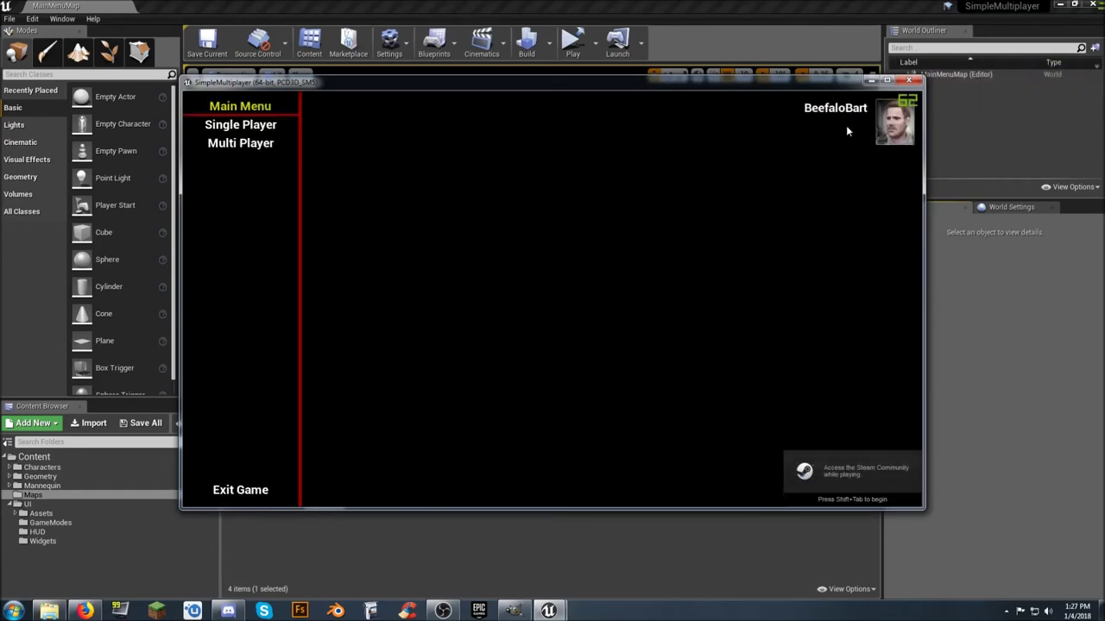
# Test Single Player in TestMap, return to the main menu, and exit the game
pyautogui.click(245, 125)
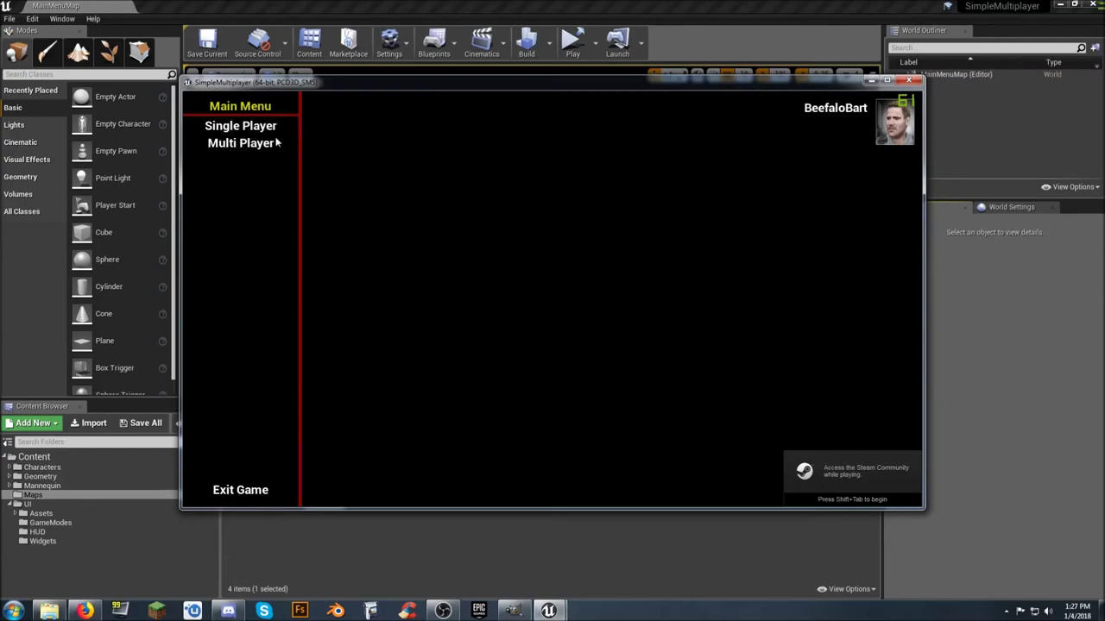
pyautogui.press('w')
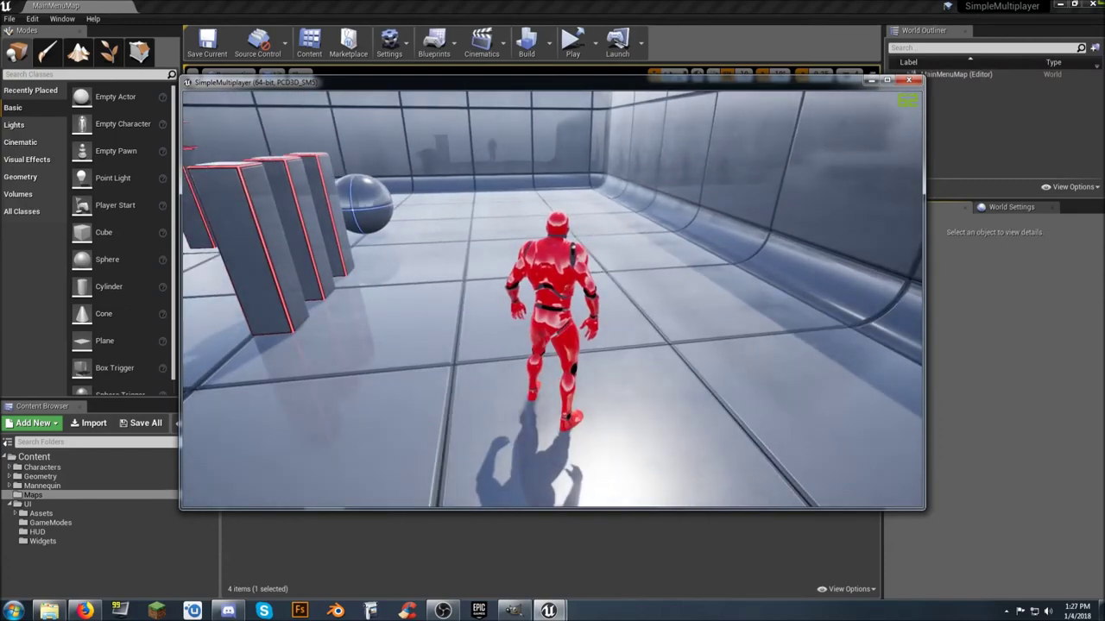
pyautogui.press('Escape')
pyautogui.click(552, 283)
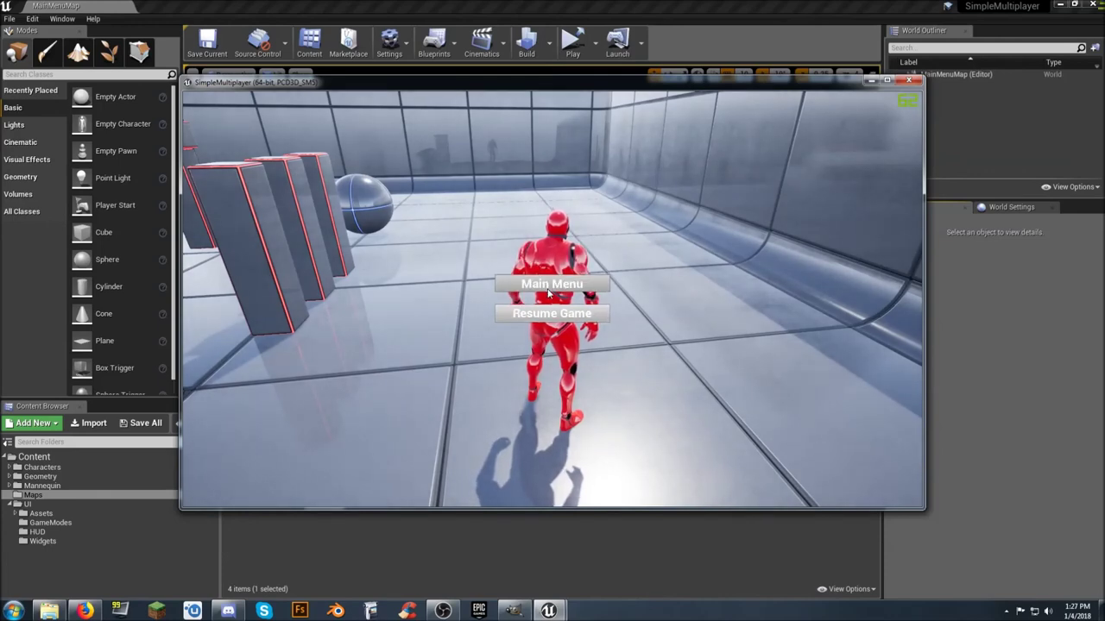
pyautogui.click(240, 490)
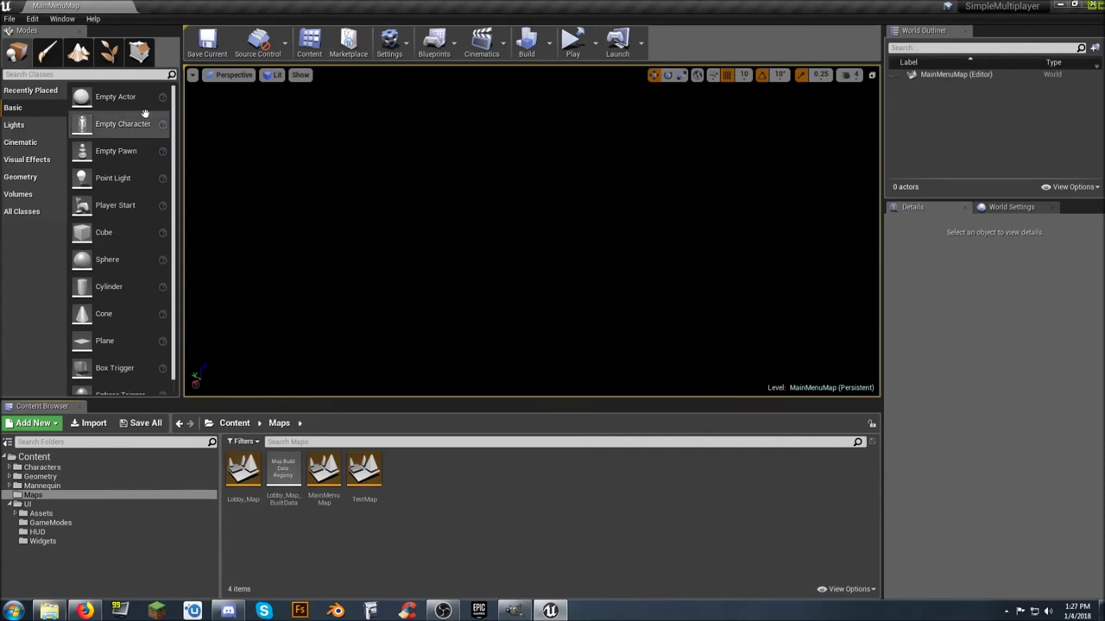
# Show the Packaging page of Project Settings
pyautogui.click(9, 18)
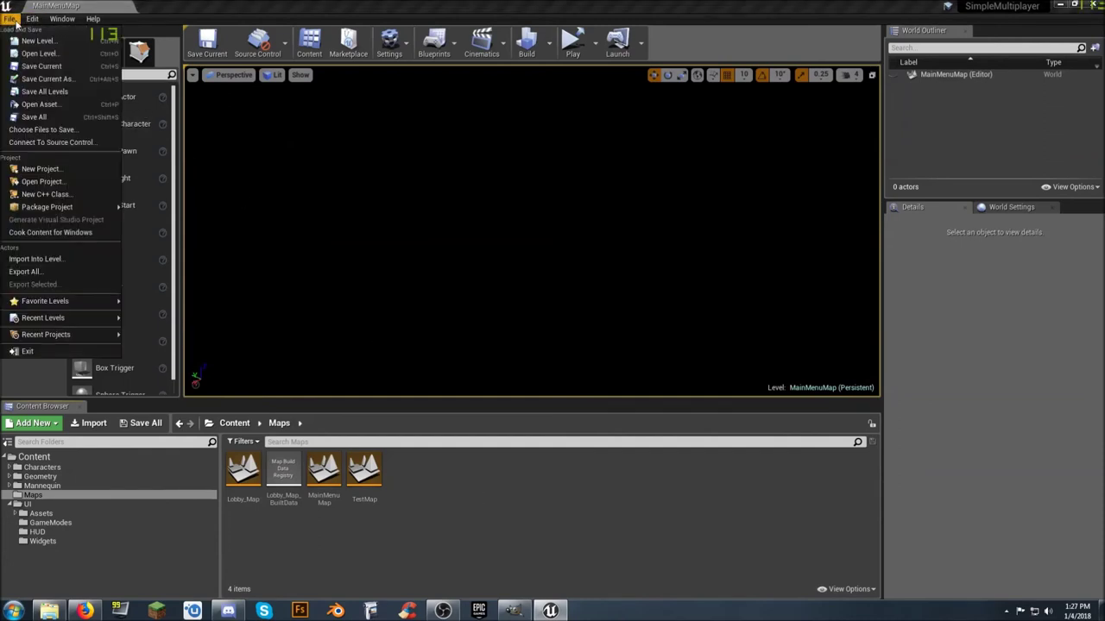
pyautogui.moveTo(32, 19)
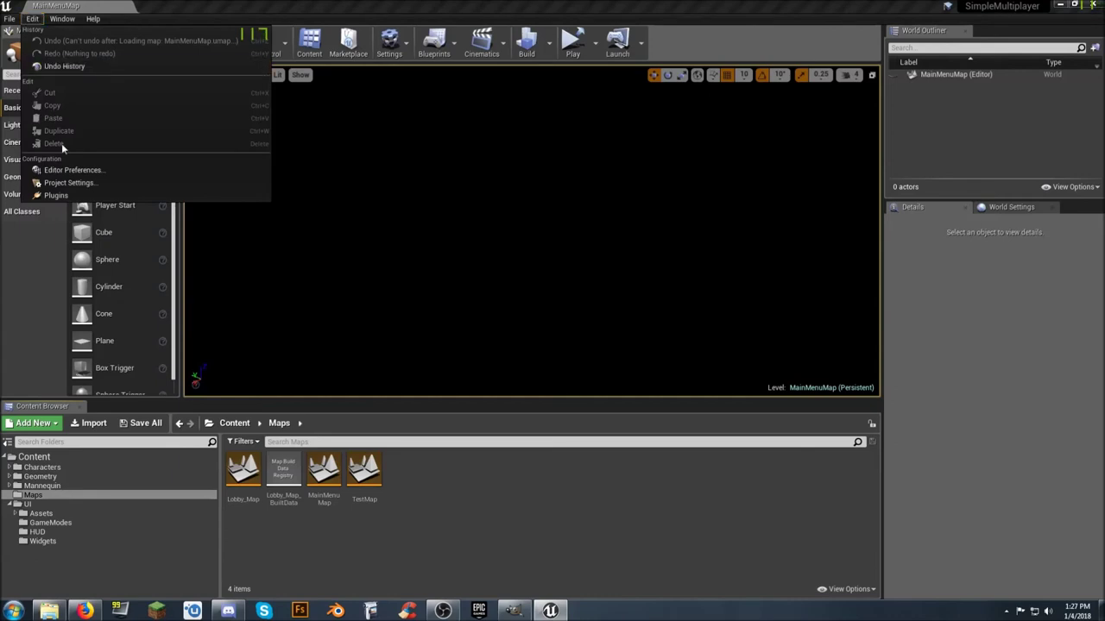
pyautogui.click(81, 182)
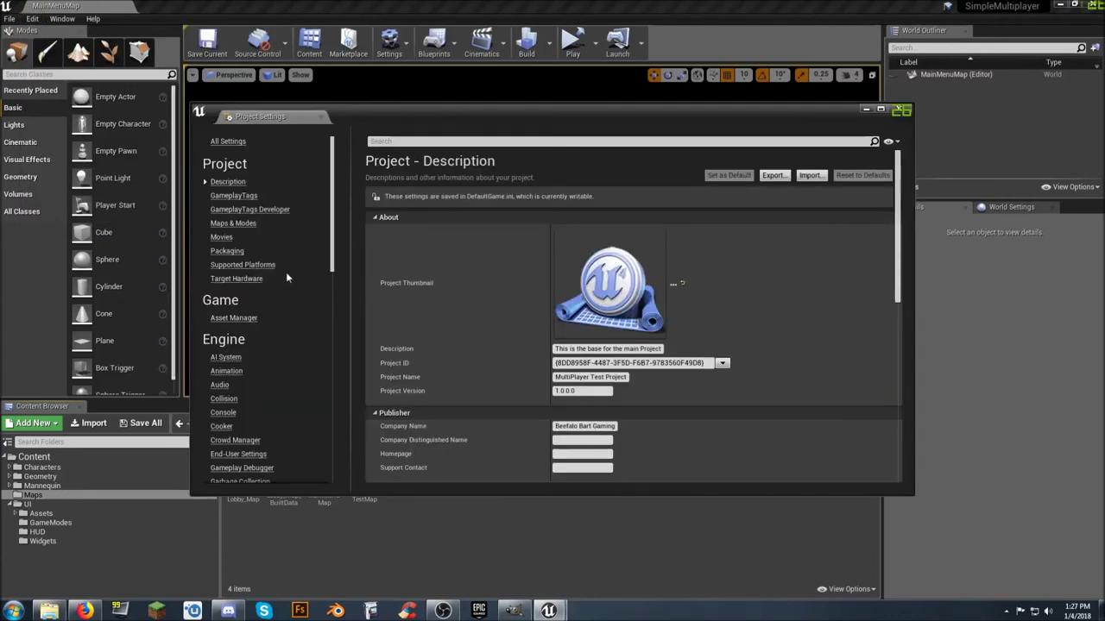
pyautogui.click(227, 250)
pyautogui.scroll(-2, 454, 293)
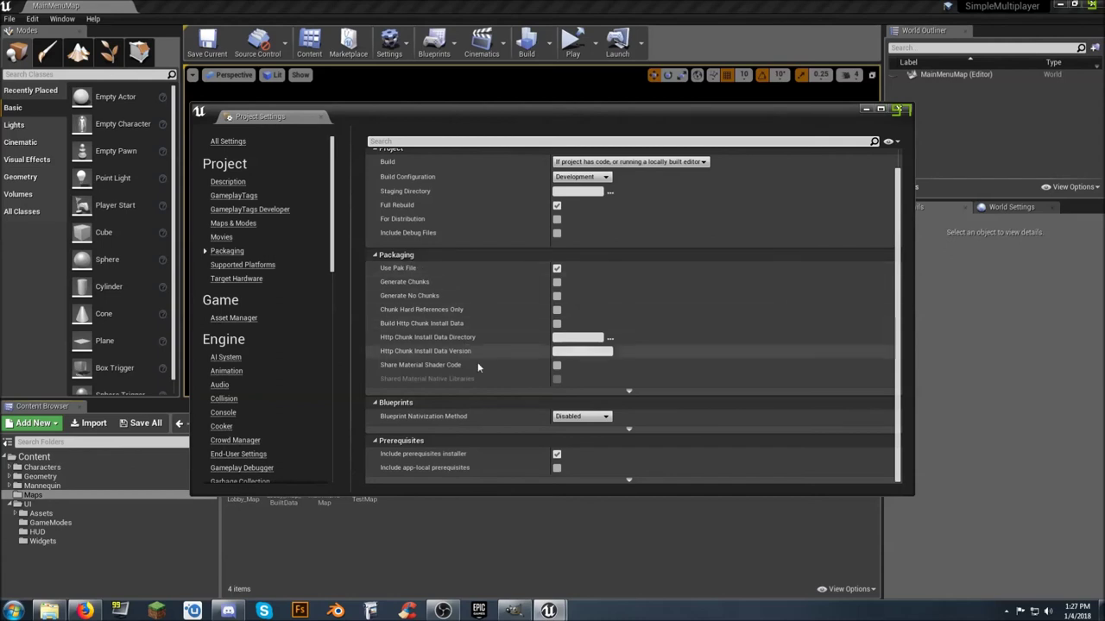
# Expand the advanced list of maps for packaged builds and browse for the second entry
pyautogui.click(629, 392)
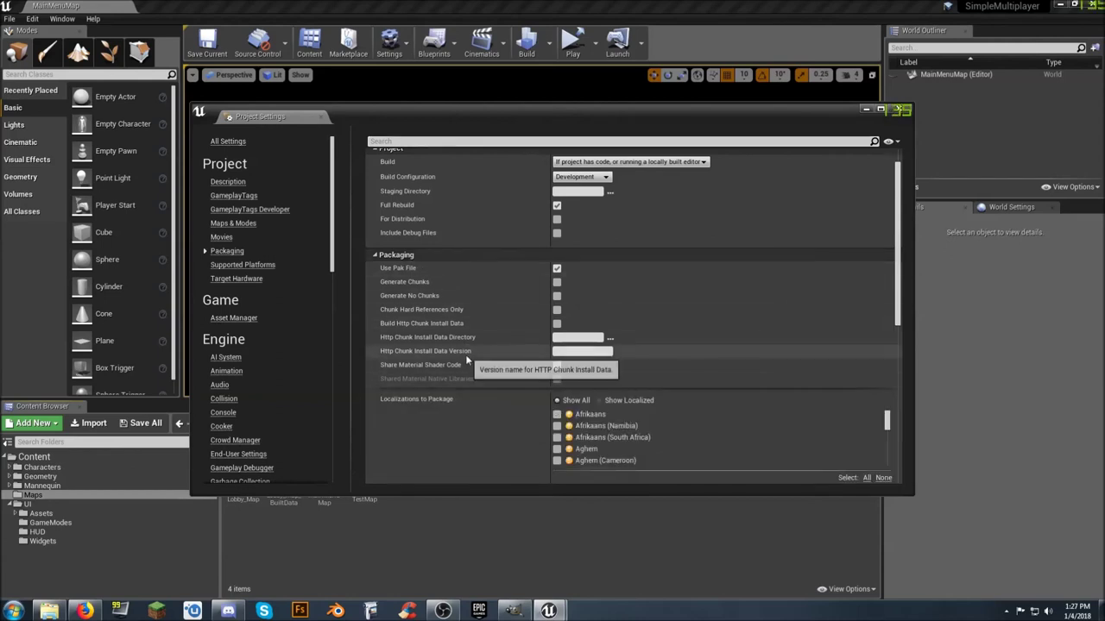
pyautogui.scroll(-2, 465, 354)
pyautogui.scroll(-5, 460, 362)
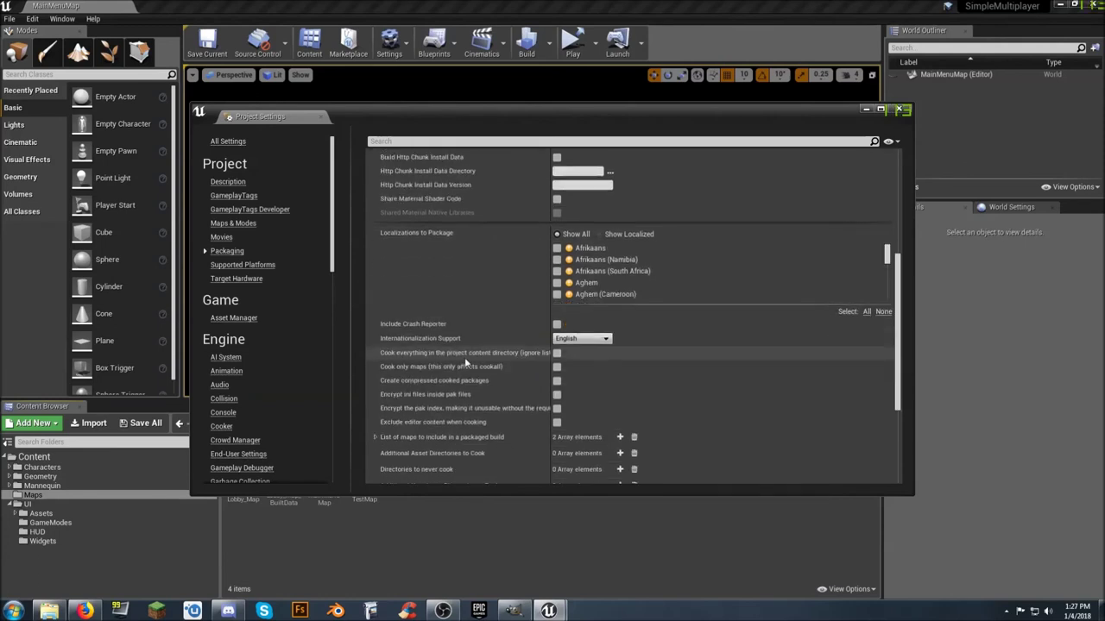
pyautogui.scroll(-1, 465, 357)
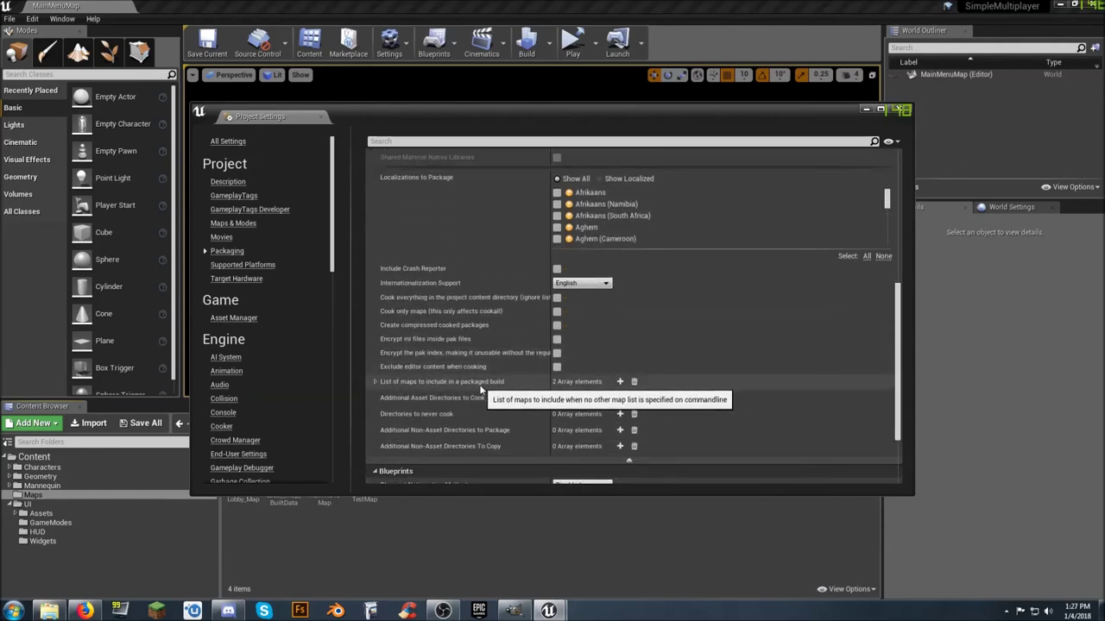
pyautogui.click(376, 383)
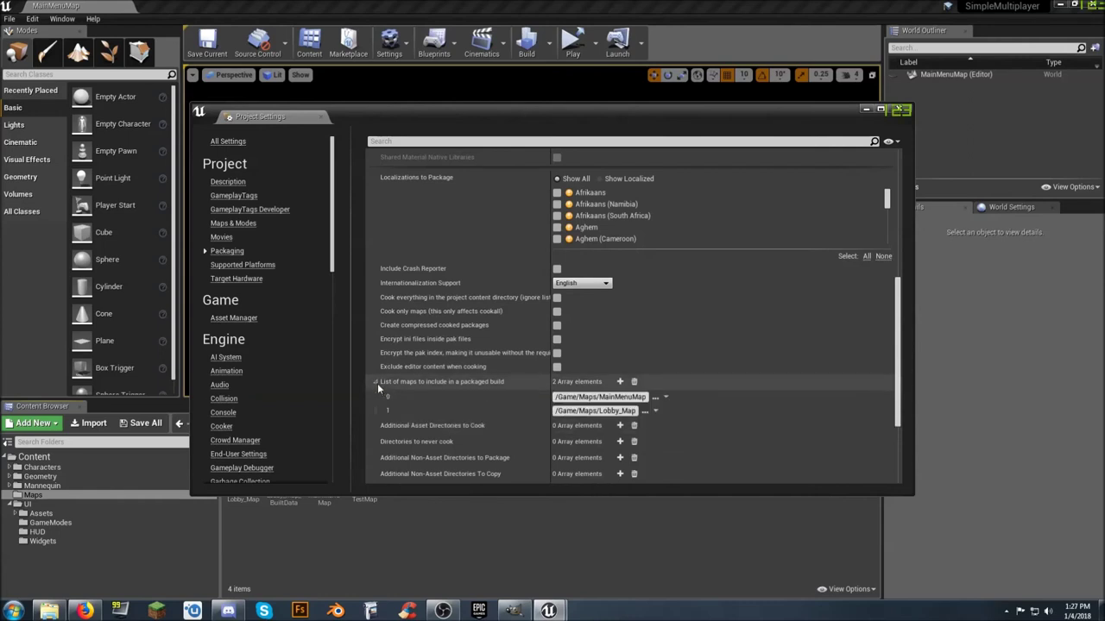
pyautogui.click(645, 412)
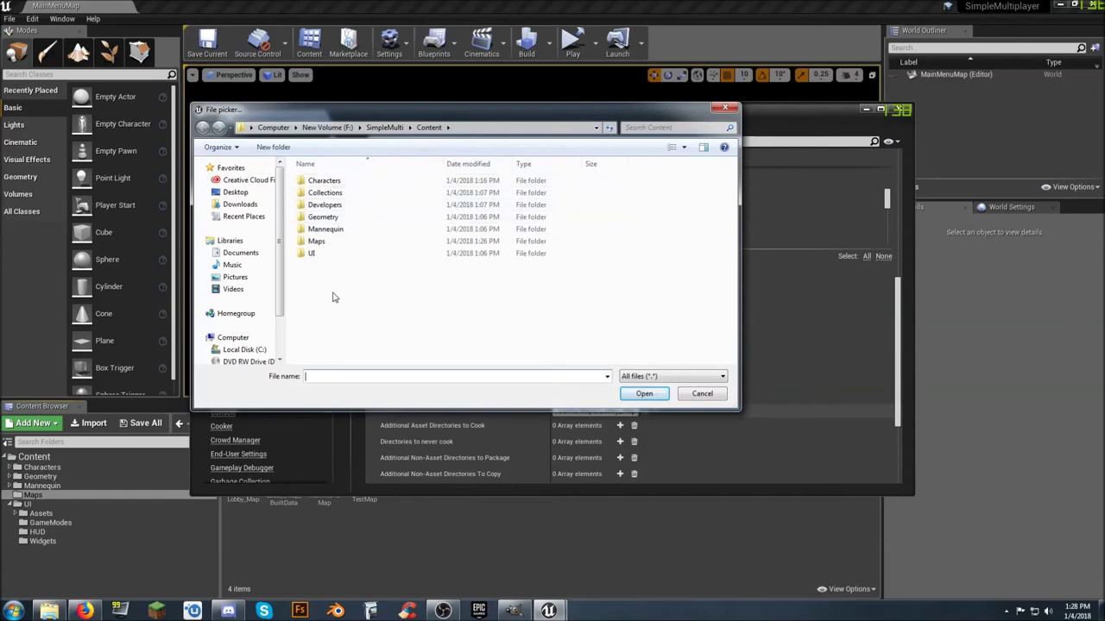
# Replace the second packaged map with Content/Maps/TestMap.umap and close Project Settings
pyautogui.moveTo(280, 302); pyautogui.dragTo(278, 311)
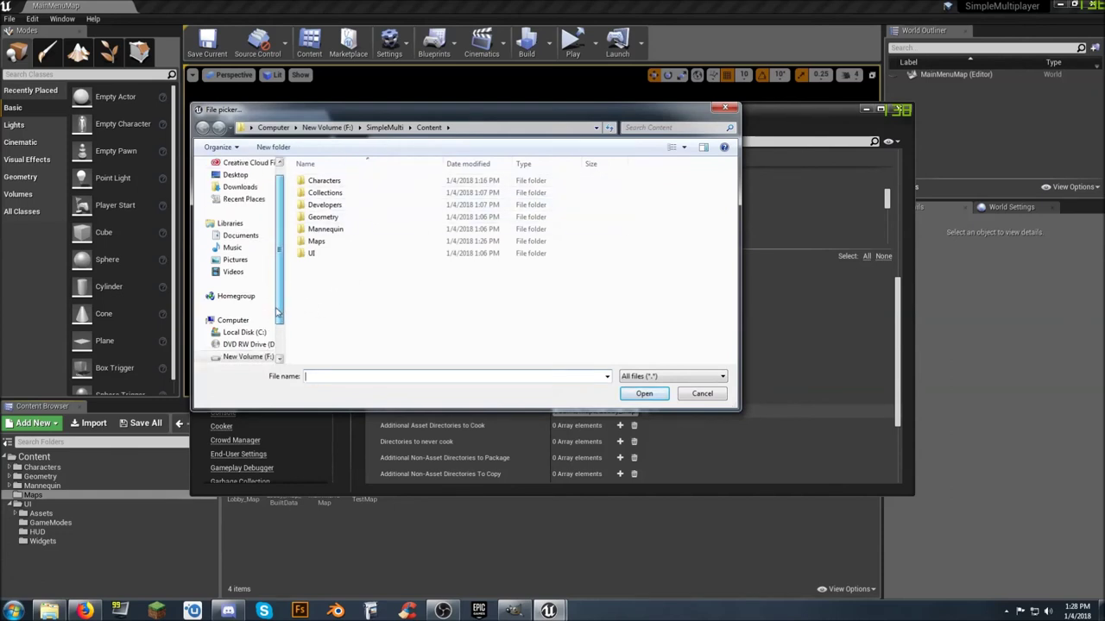
pyautogui.doubleClick(326, 243)
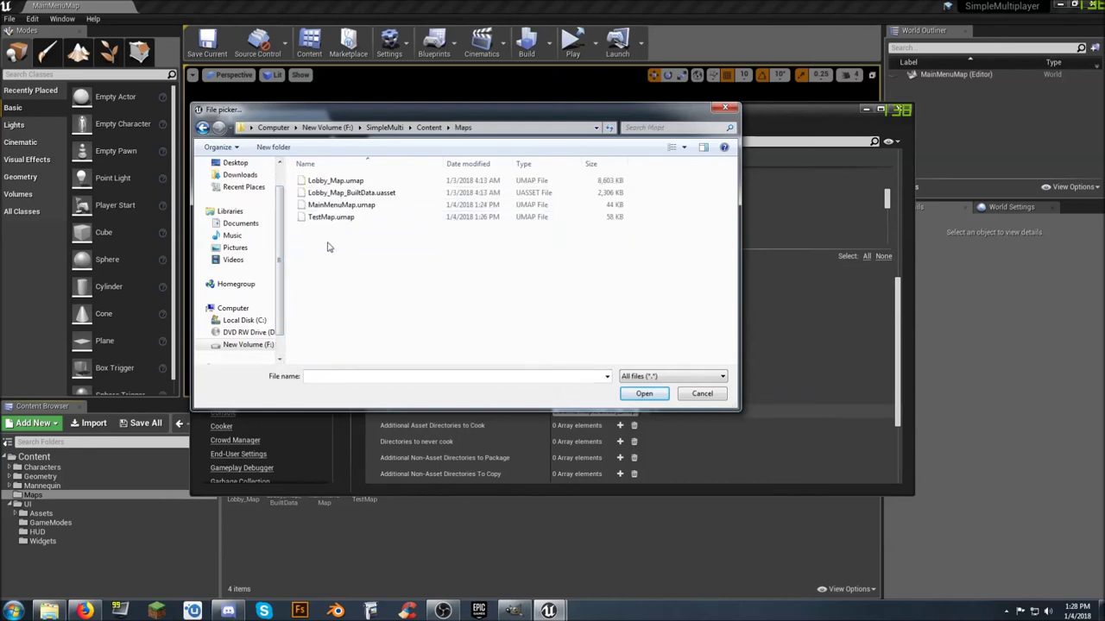
pyautogui.click(337, 220)
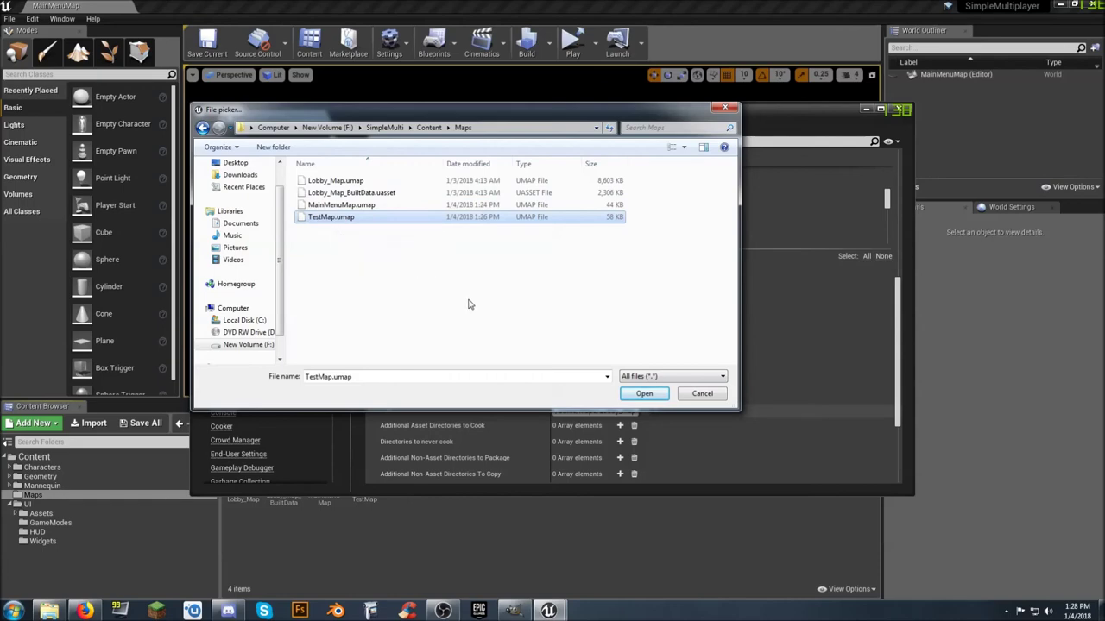
pyautogui.click(644, 393)
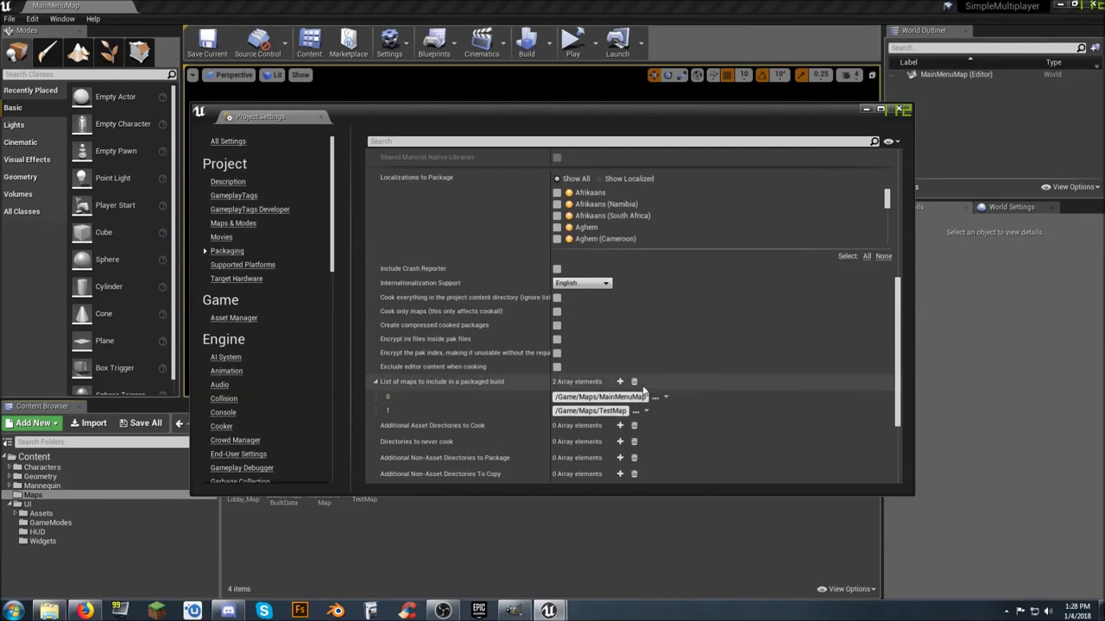
pyautogui.click(898, 110)
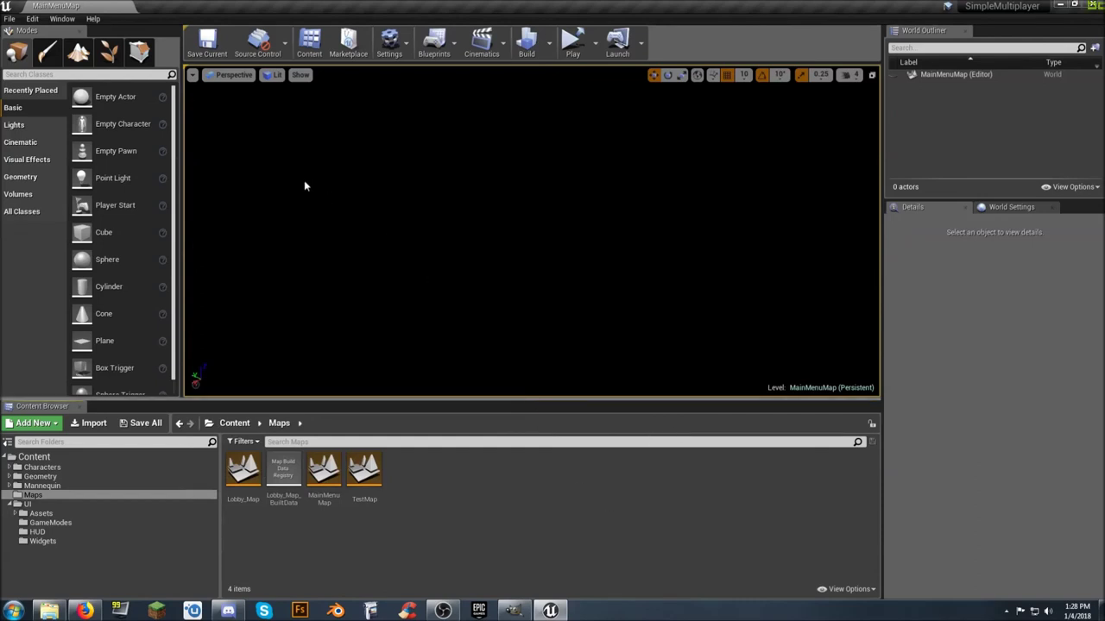
# Choose Package Project for Windows (64-bit)
pyautogui.click(11, 19)
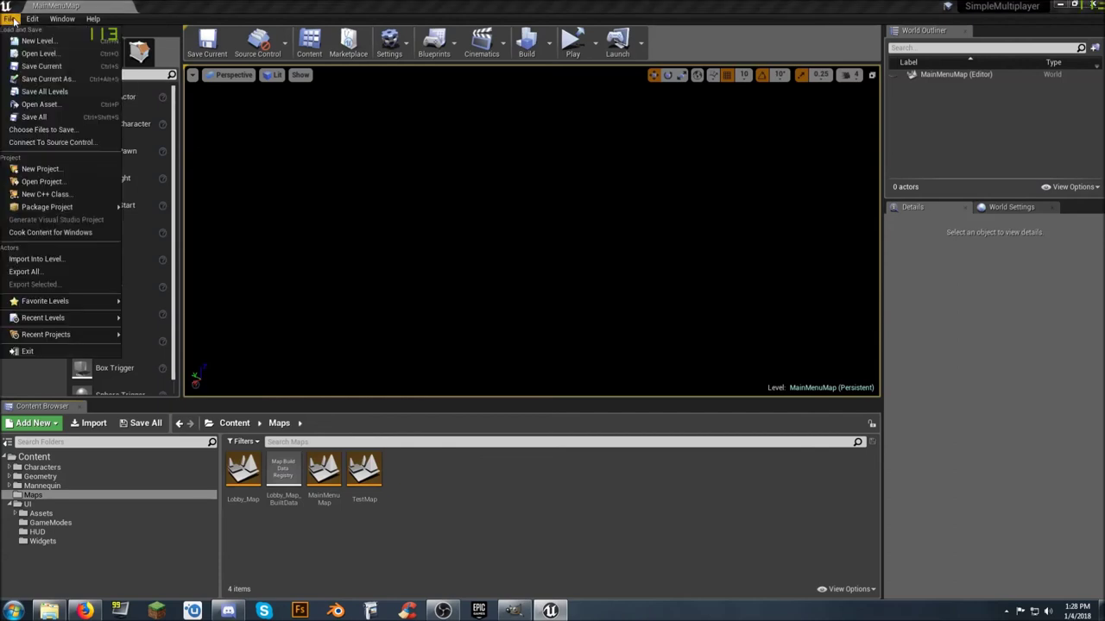
pyautogui.moveTo(57, 208)
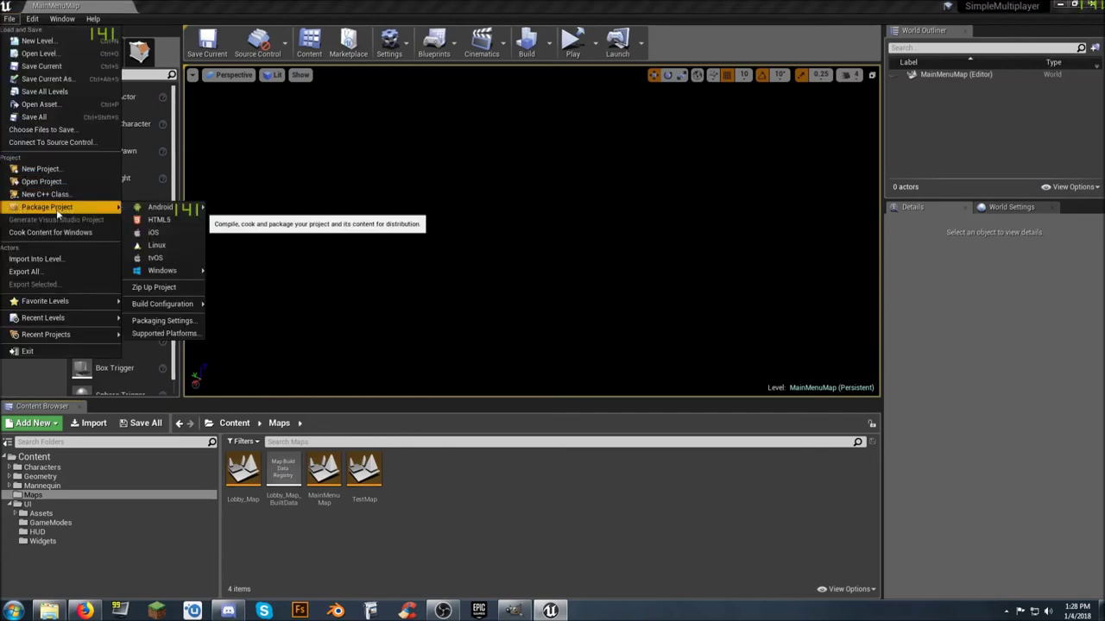
pyautogui.moveTo(184, 277)
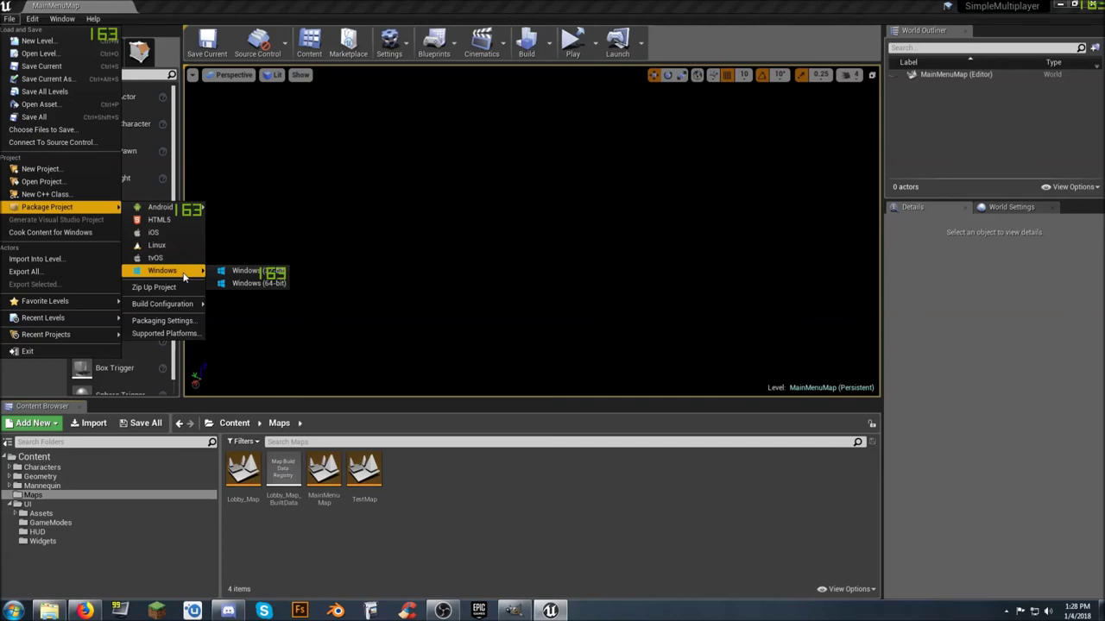
pyautogui.click(259, 283)
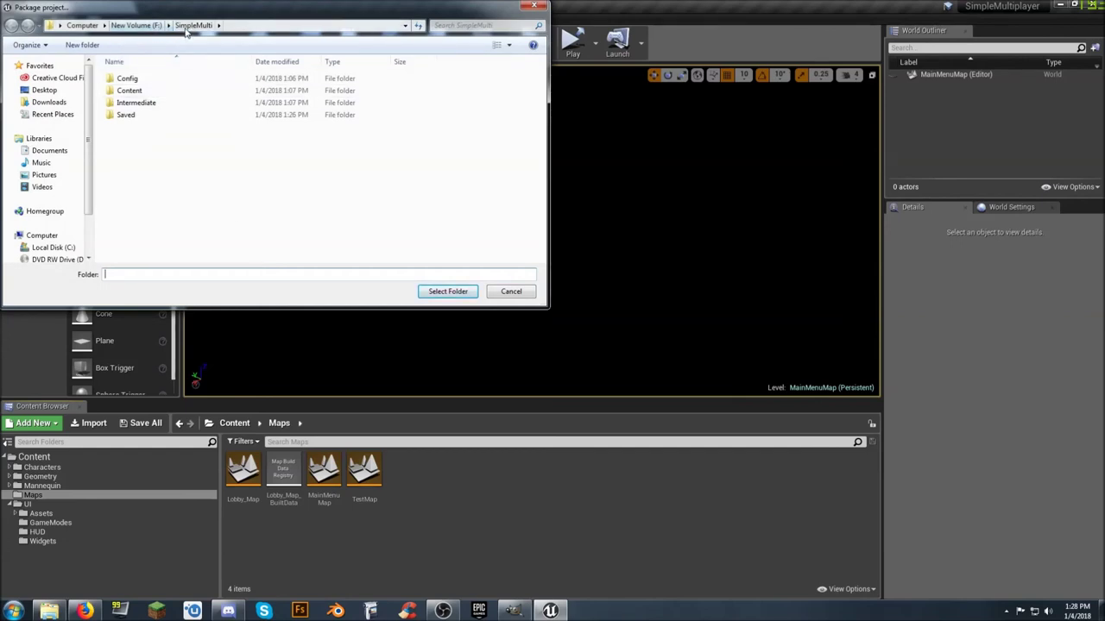
# Create and select F:\TestingSimple as the package destination to start packaging
pyautogui.click(136, 26)
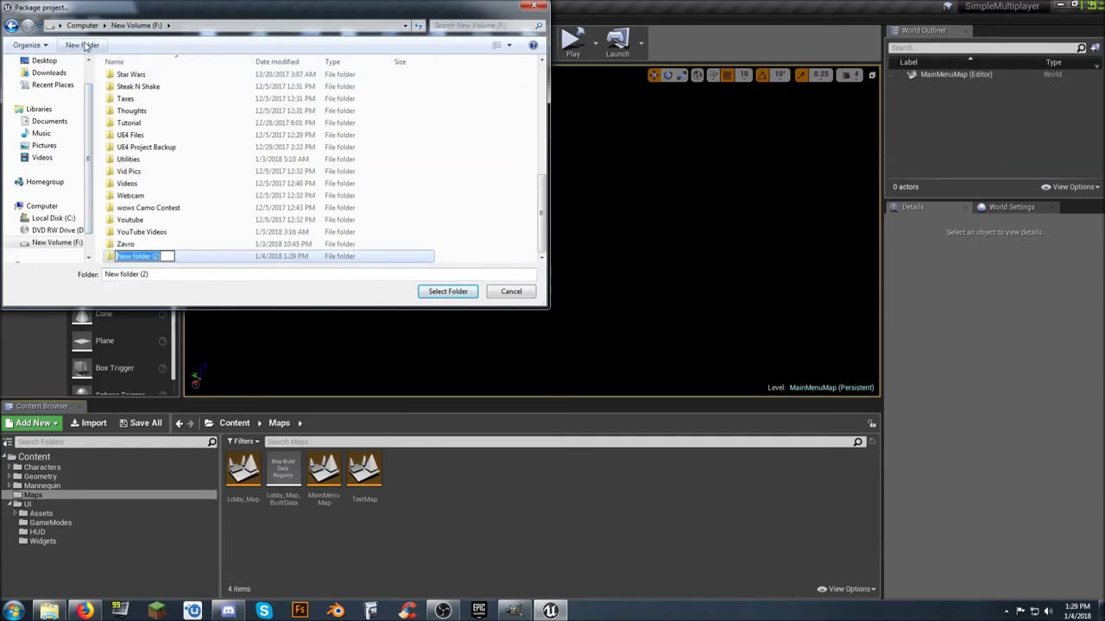
pyautogui.write('TestingSimple')
pyautogui.press('Return')
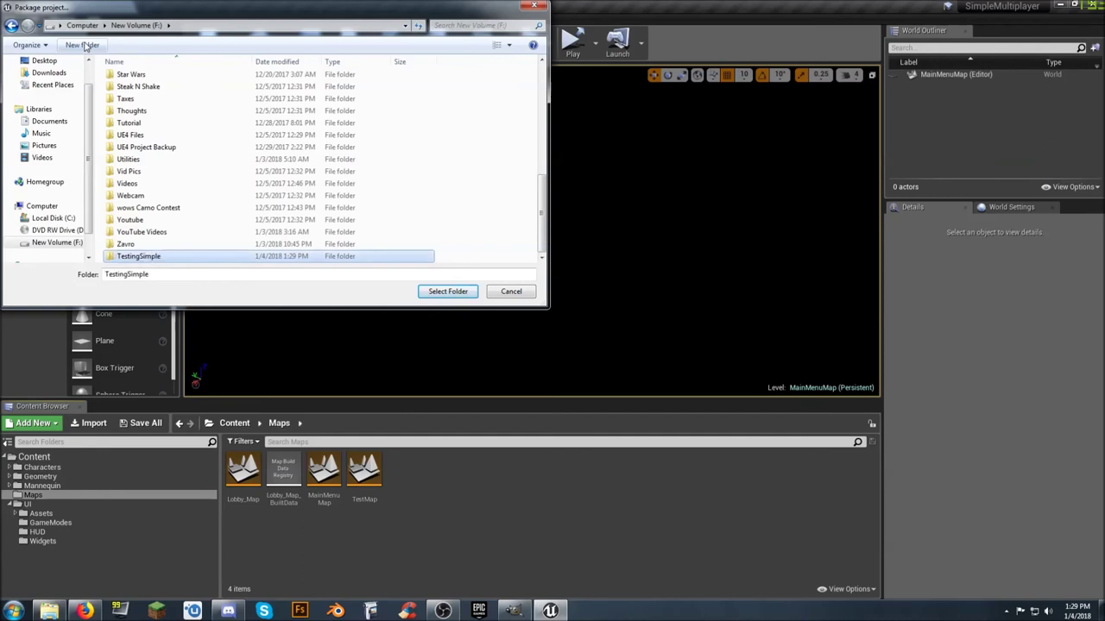
pyautogui.press('Return')
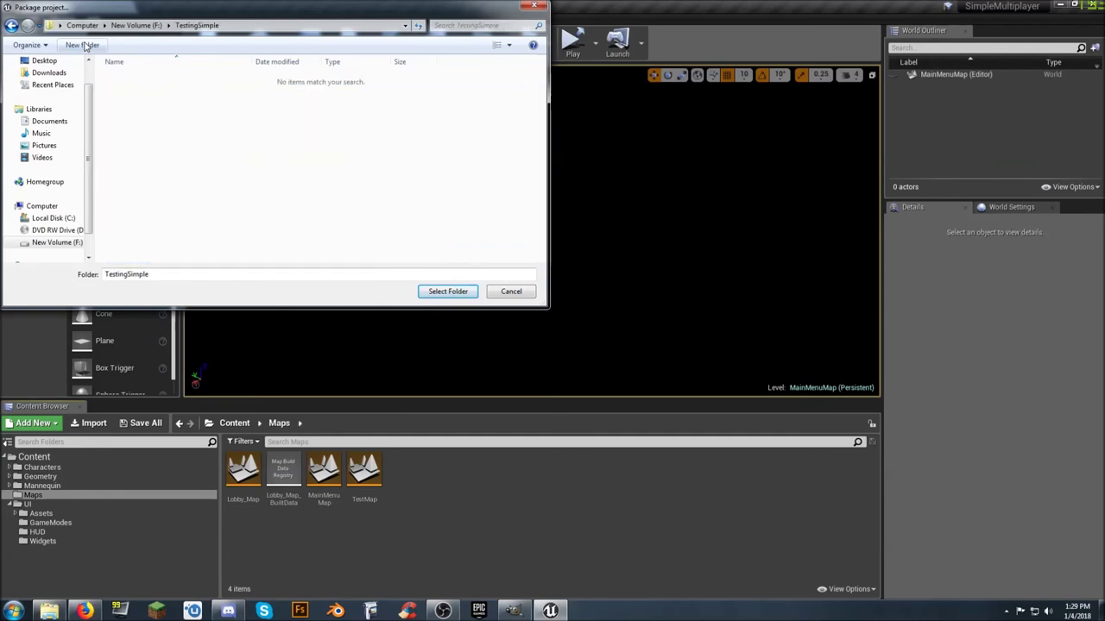
pyautogui.click(443, 292)
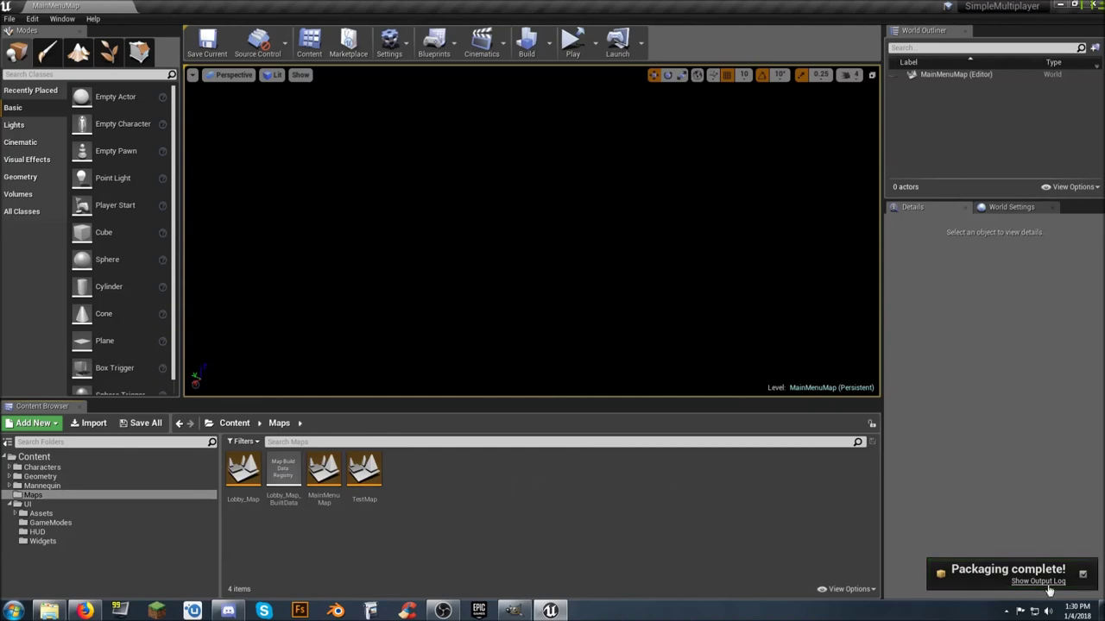
# Bring up File Explorer showing the OBS Recordings folder
pyautogui.click(49, 610)
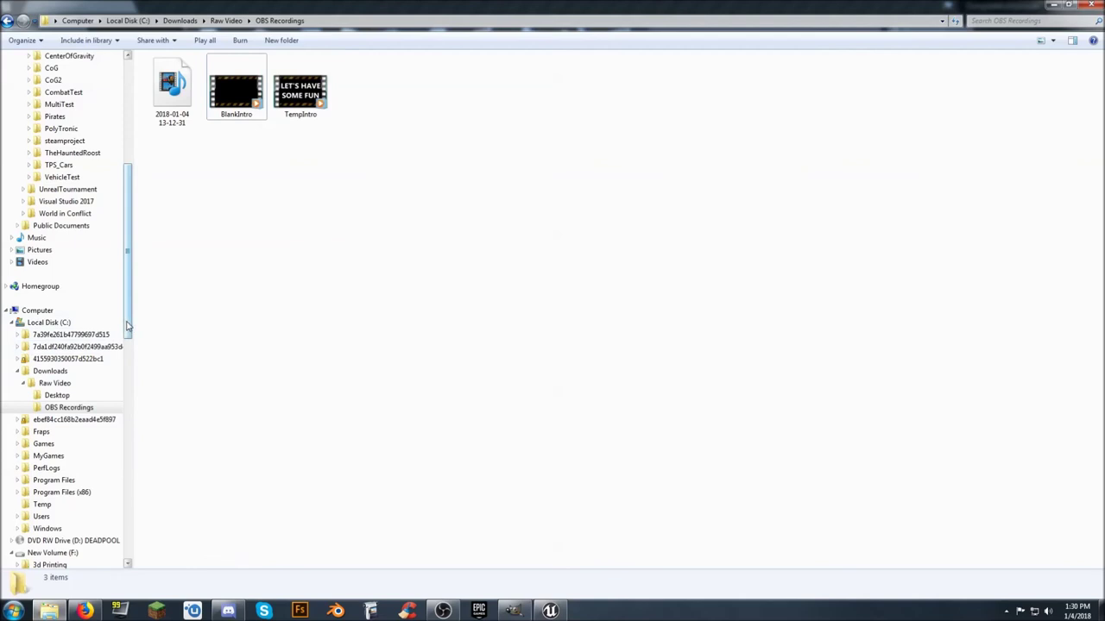
# Open the F:\TestingSimple\WindowsNoEditor folder in Explorer
pyautogui.moveTo(126, 326); pyautogui.dragTo(130, 552)
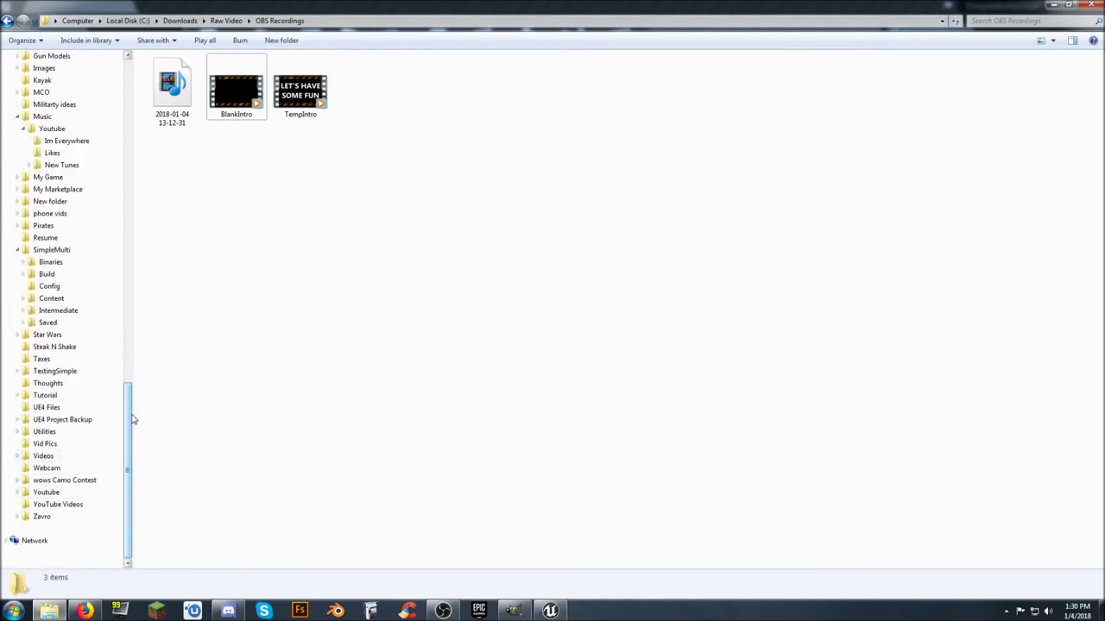
pyautogui.click(58, 371)
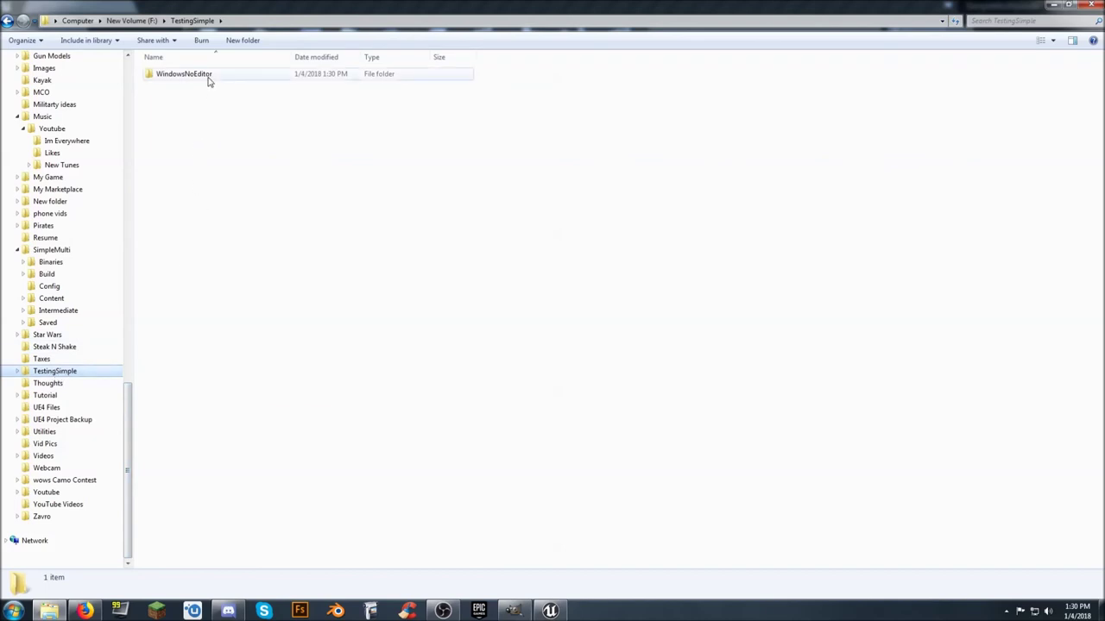
pyautogui.click(17, 371)
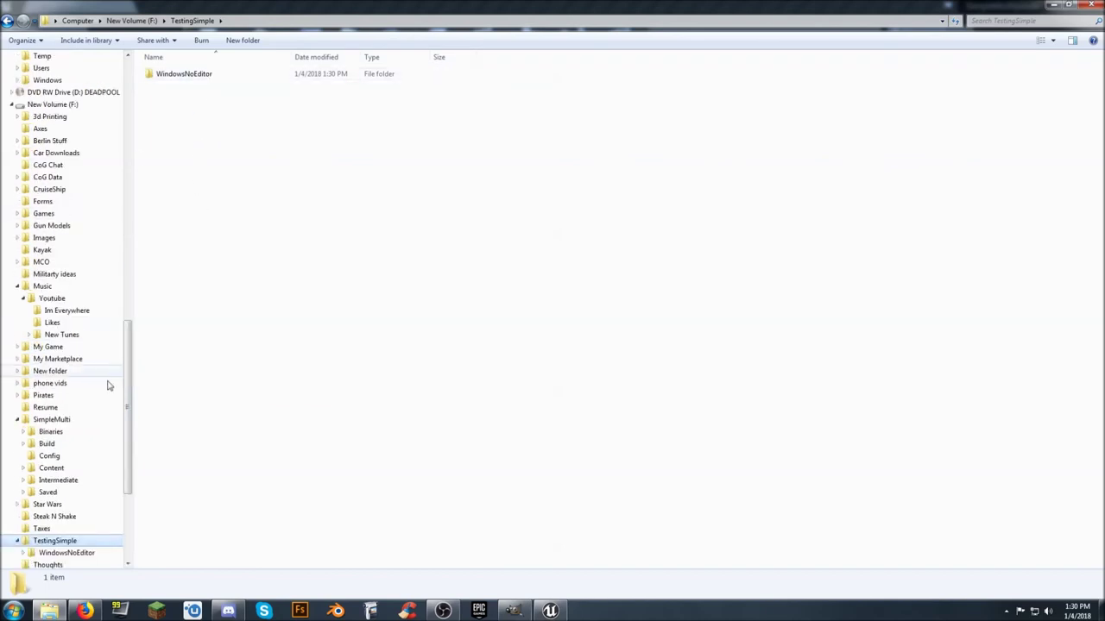
pyautogui.scroll(-5, 108, 386)
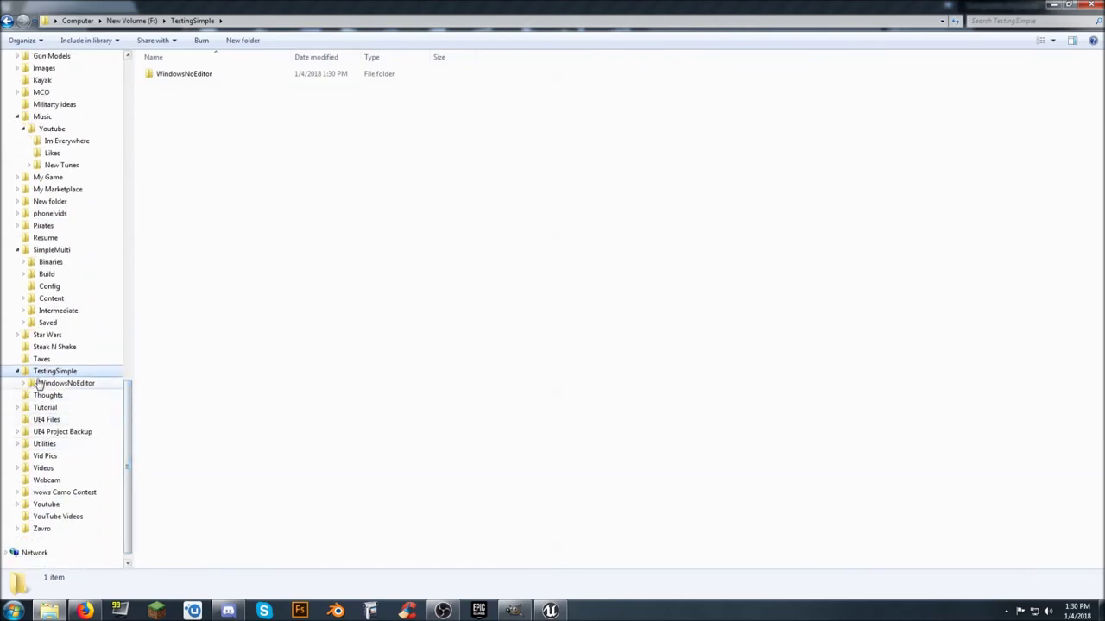
pyautogui.click(74, 389)
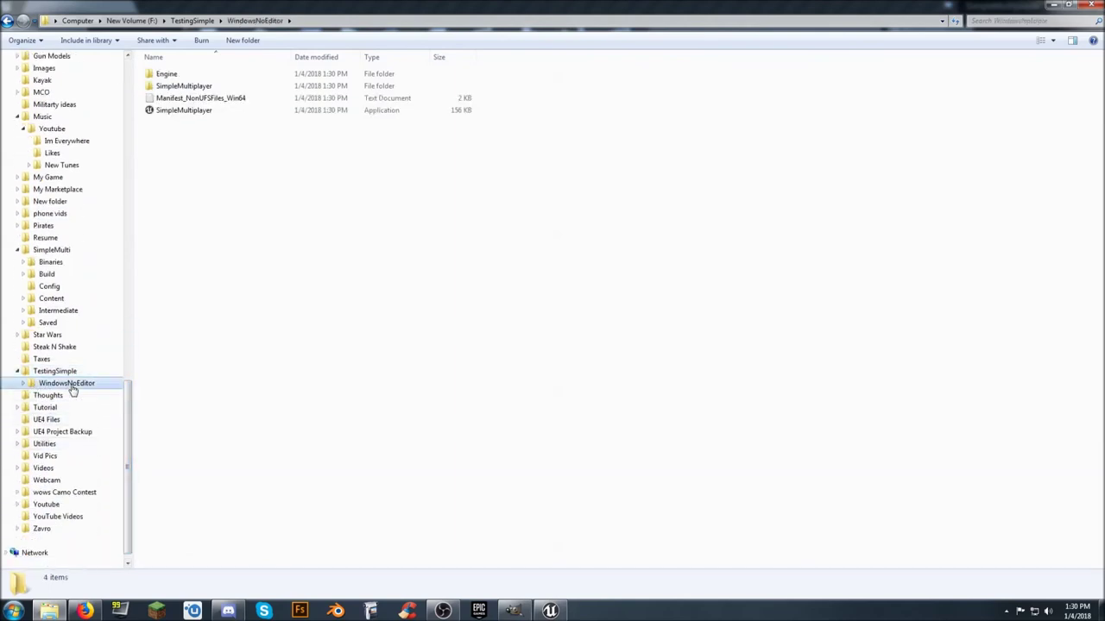
# Move all four packaged items from WindowsNoEditor up into TestingSimple
pyautogui.moveTo(239, 140); pyautogui.dragTo(84, 372)
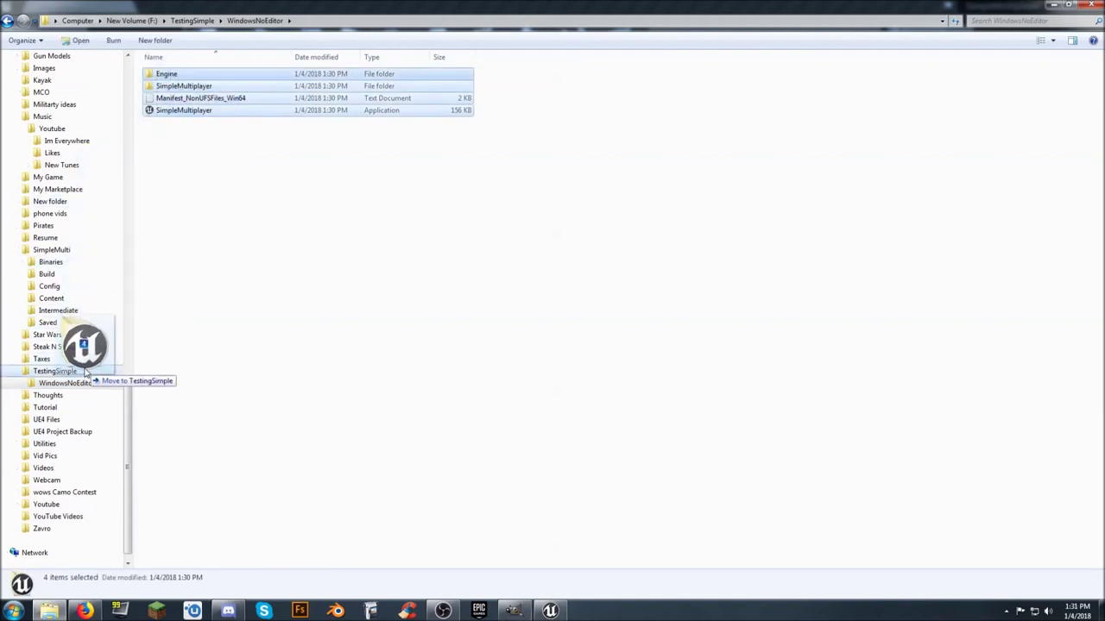
pyautogui.moveTo(85, 371); pyautogui.dragTo(85, 373, button='right')
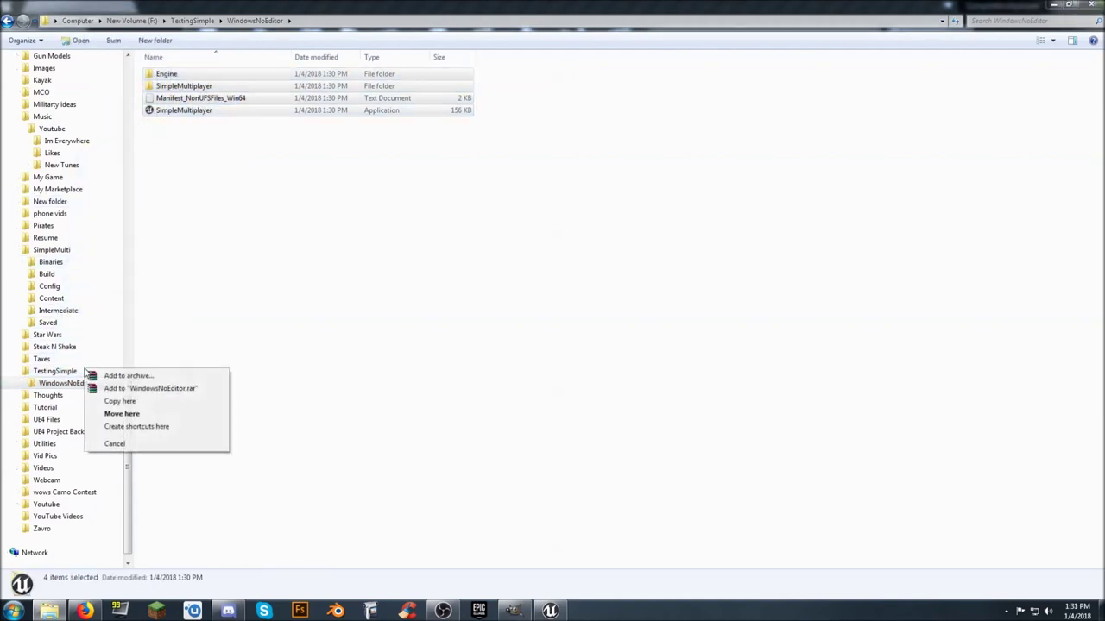
pyautogui.click(121, 415)
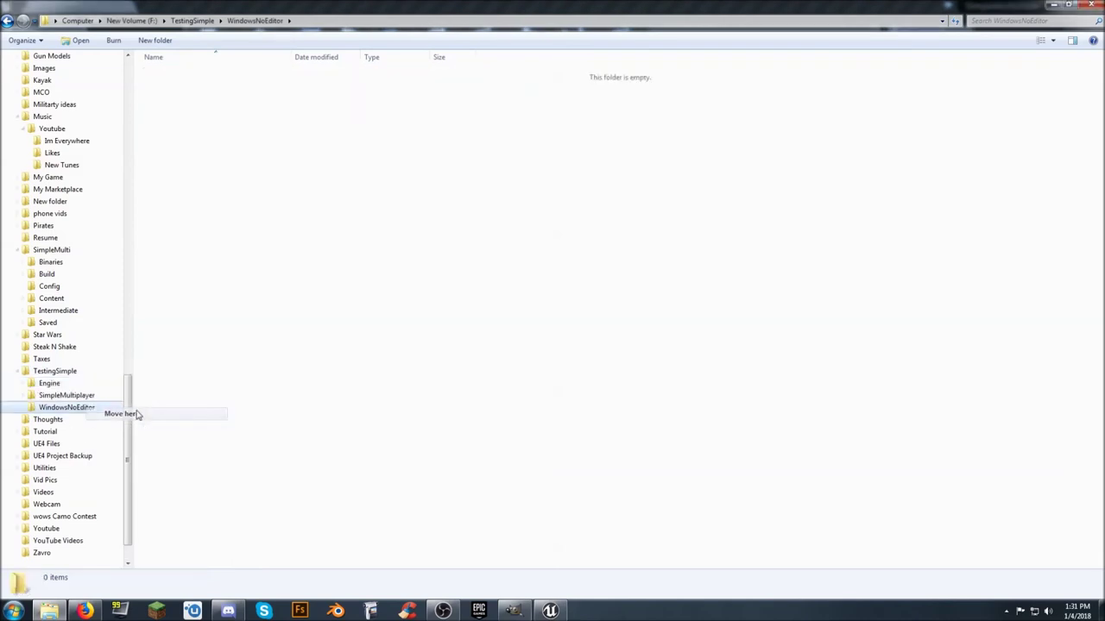
# Delete the now-empty WindowsNoEditor folder to the Recycle Bin
pyautogui.click(66, 383)
pyautogui.click(72, 371)
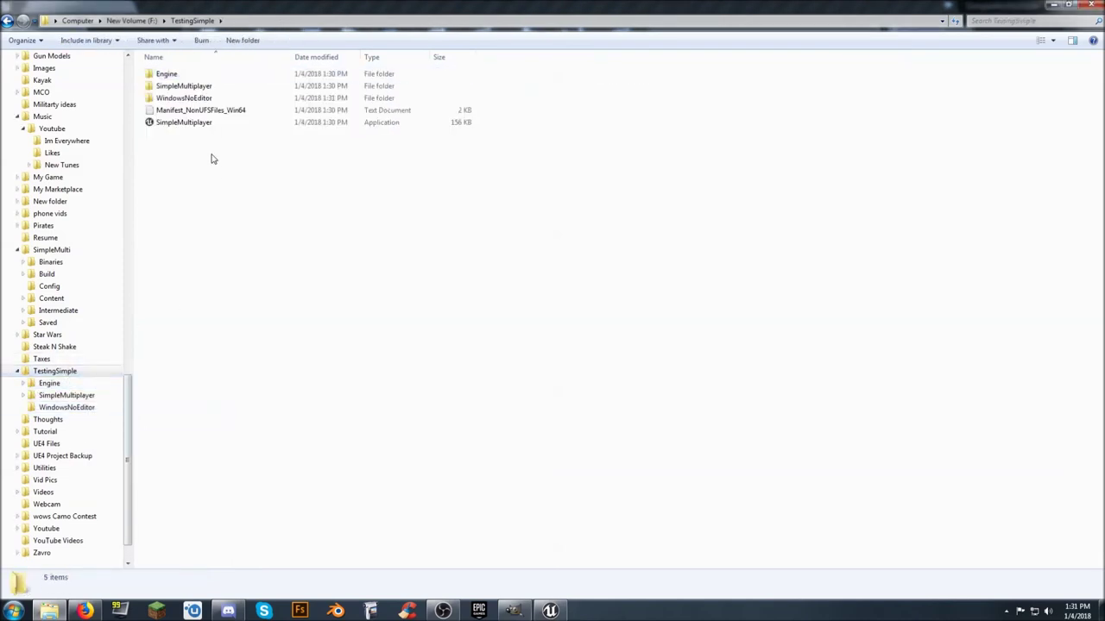
pyautogui.click(216, 97)
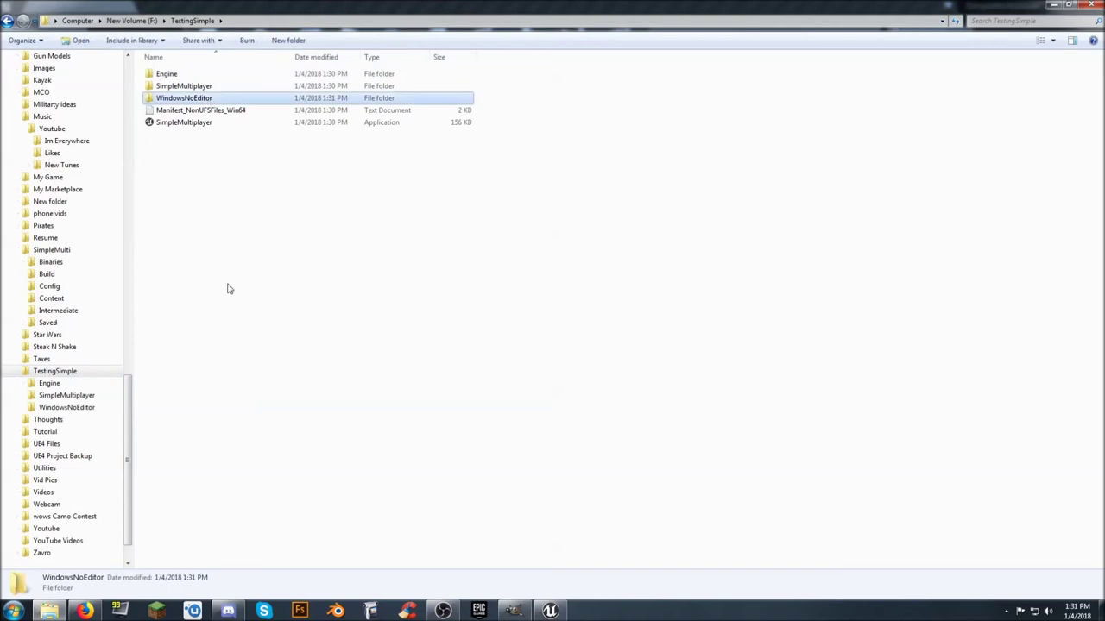
pyautogui.press('Delete')
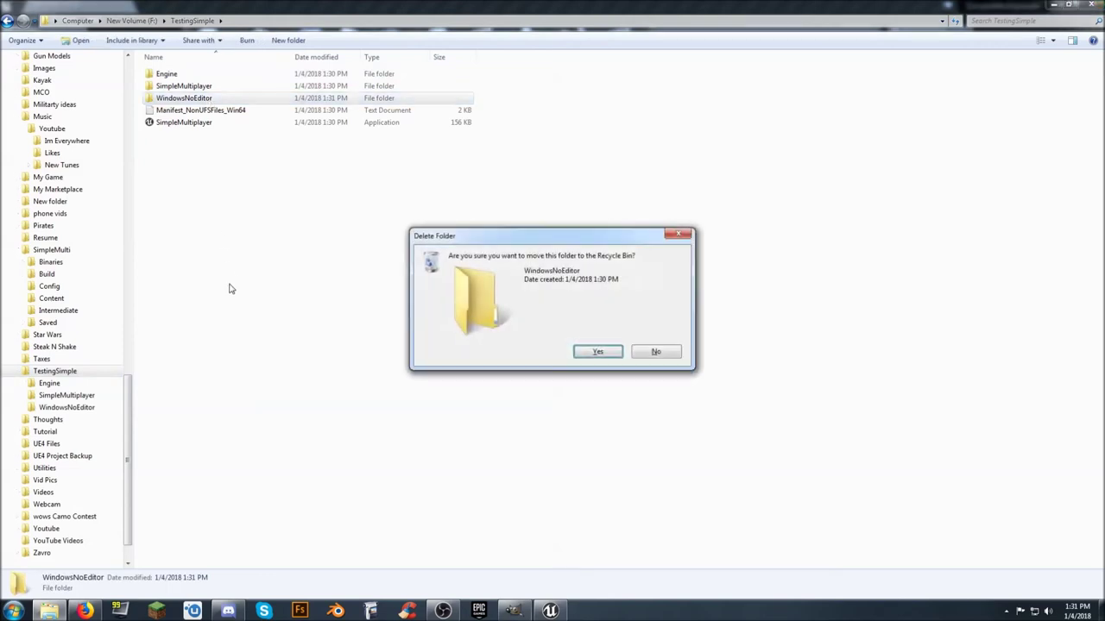
pyautogui.click(578, 351)
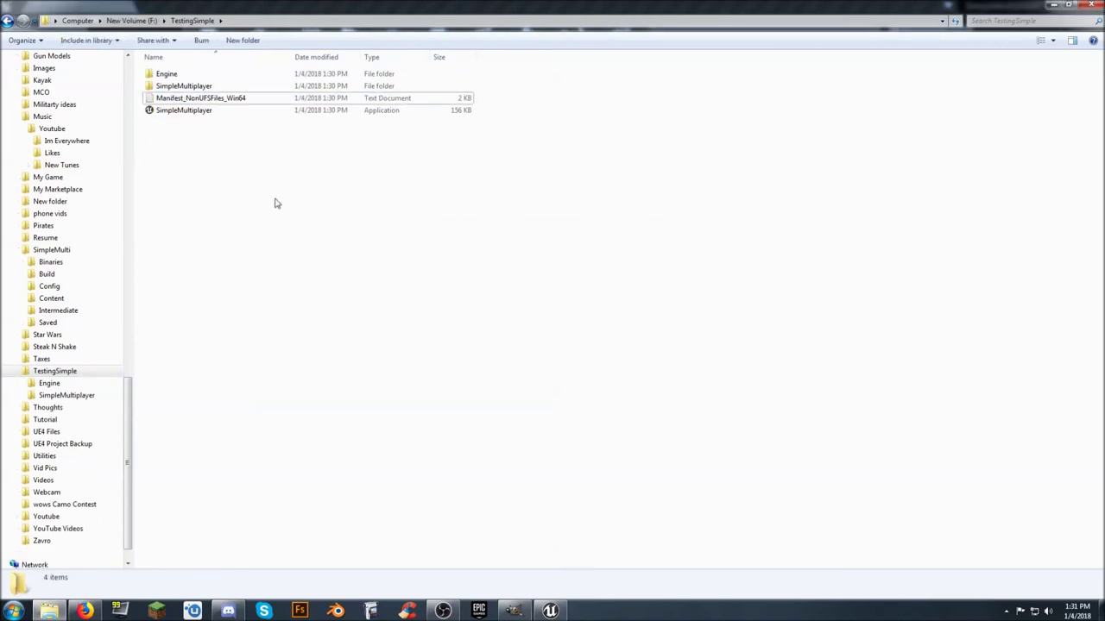
# Launch SimpleMultiplayer.exe, allow firewall access, and host a server named 'dddd'
pyautogui.doubleClick(197, 111)
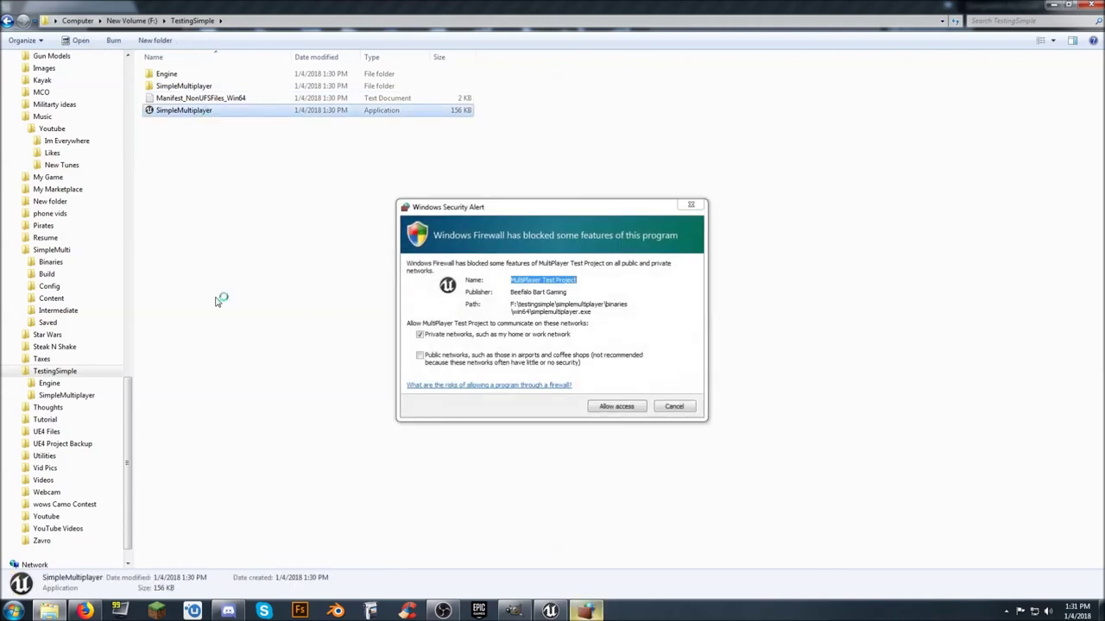
pyautogui.click(629, 407)
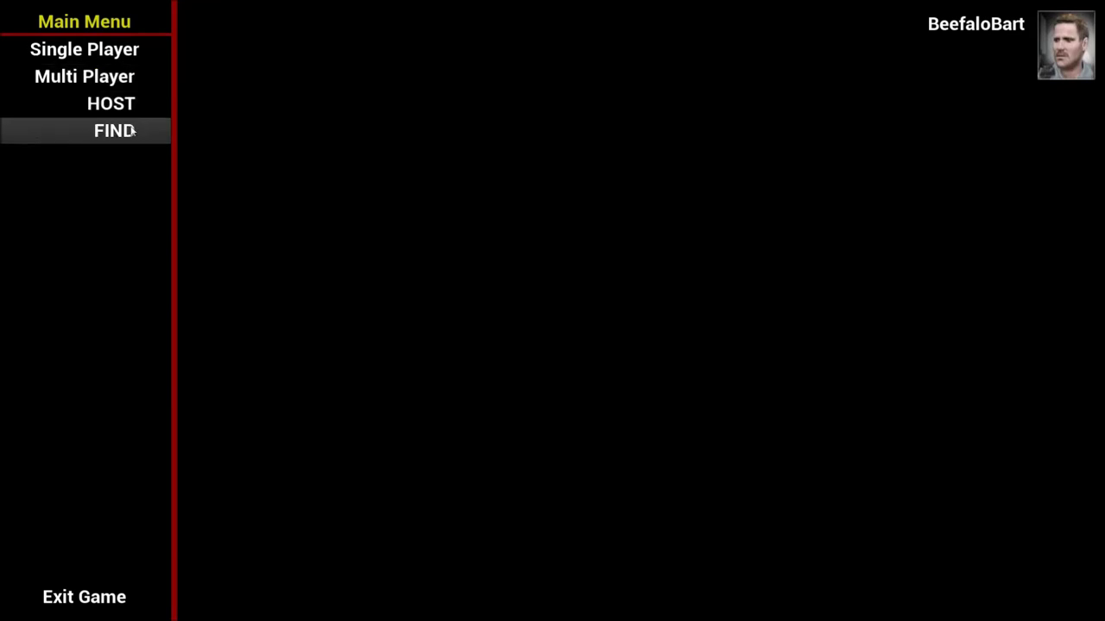
pyautogui.click(129, 112)
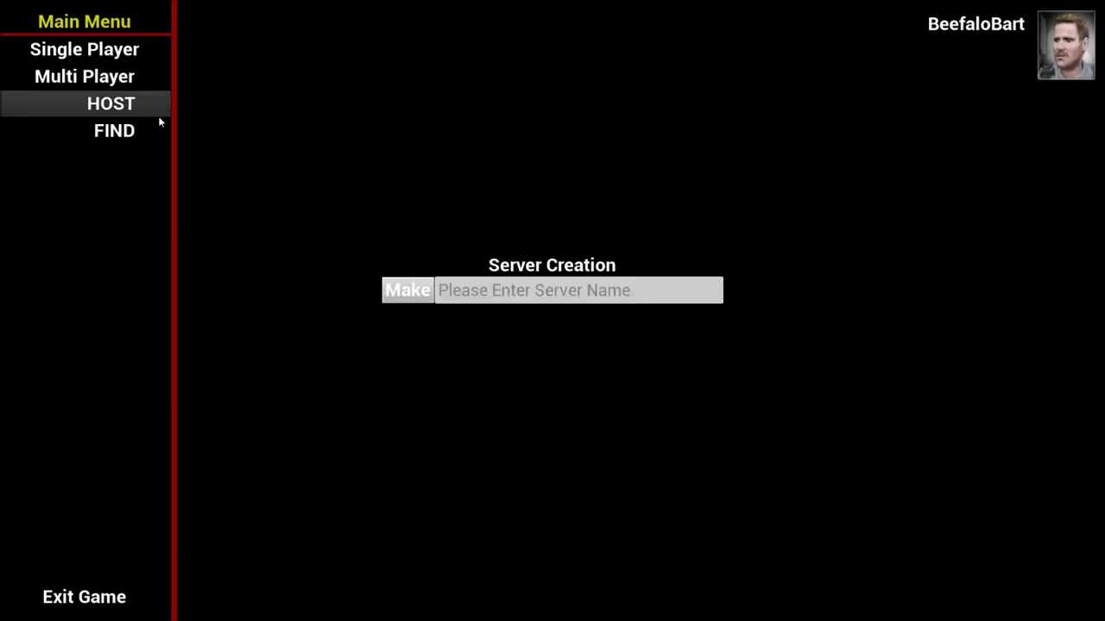
pyautogui.click(478, 295)
pyautogui.write('dddd')
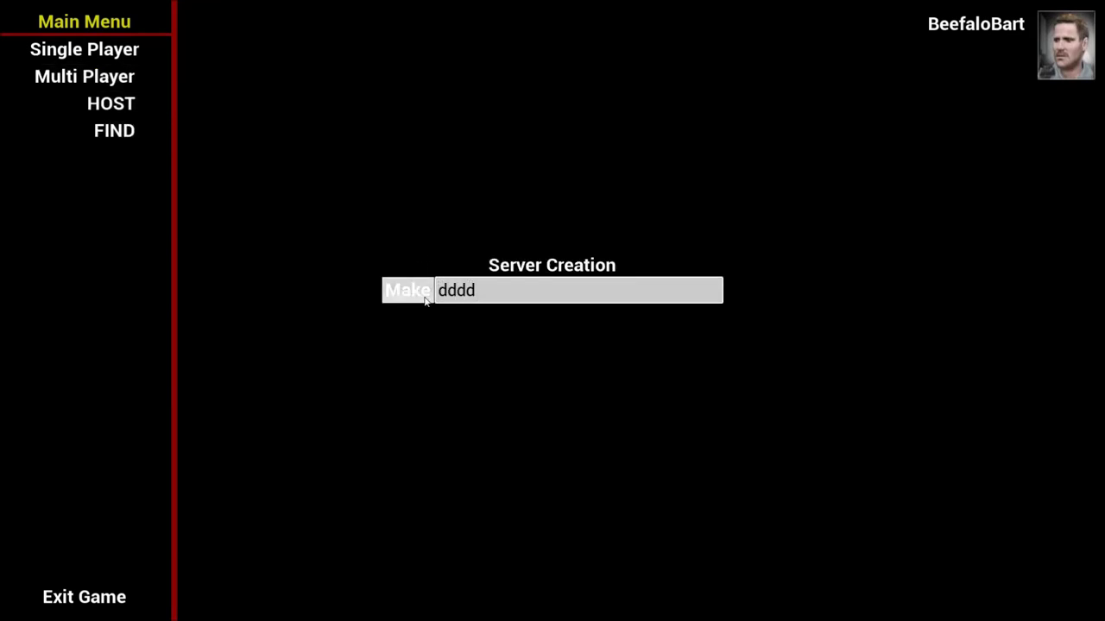
pyautogui.click(407, 291)
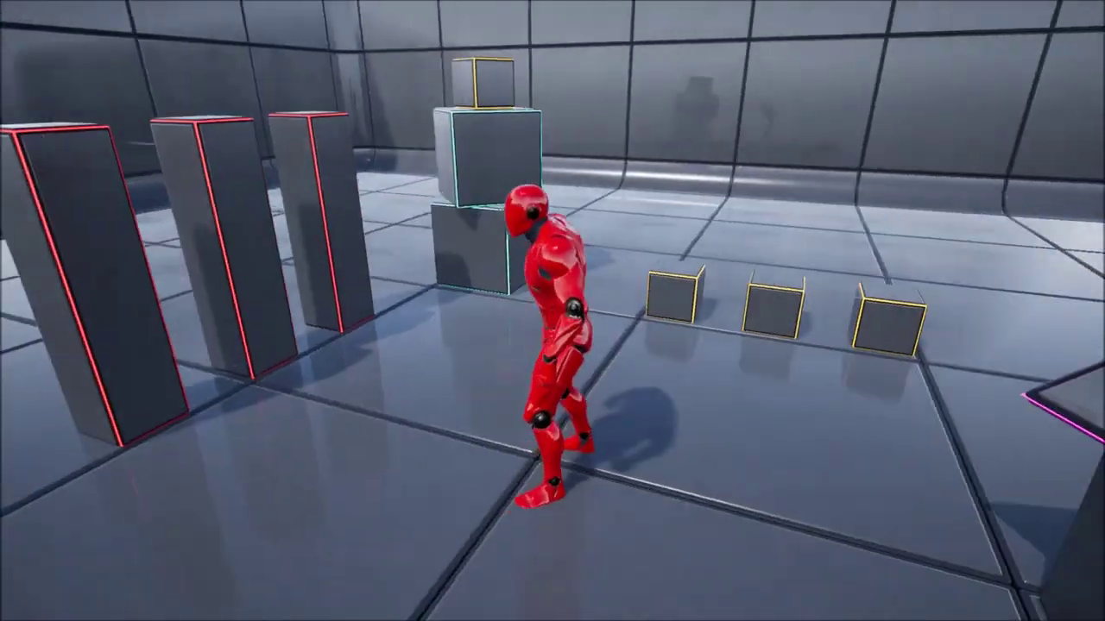
# Run and jump around the arena, then return to Main Menu and exit the game
pyautogui.press('w')
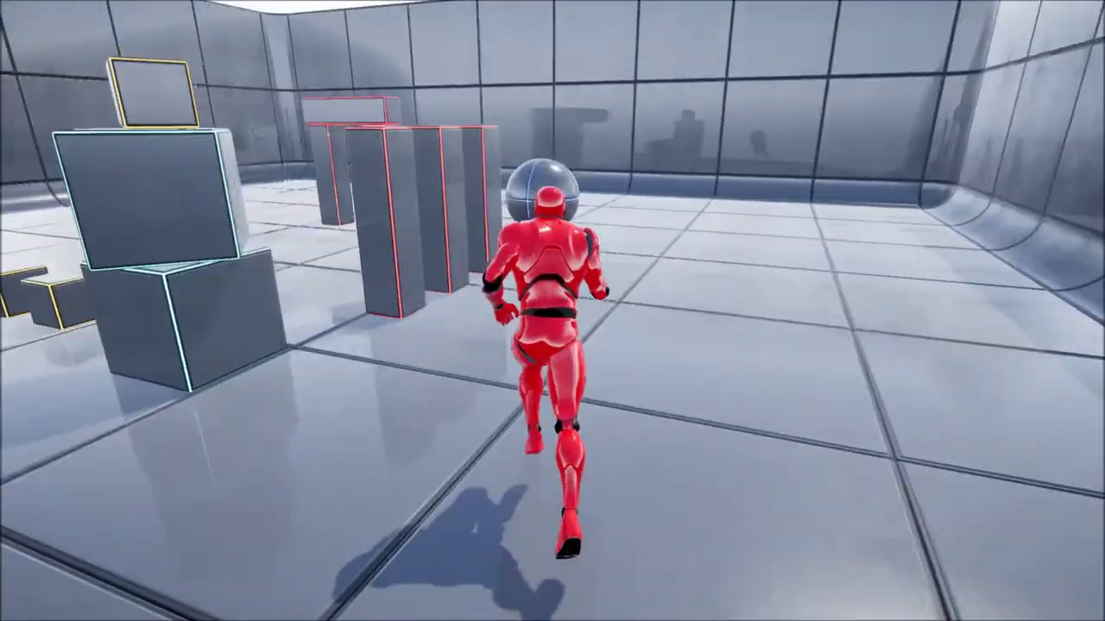
pyautogui.press('space')
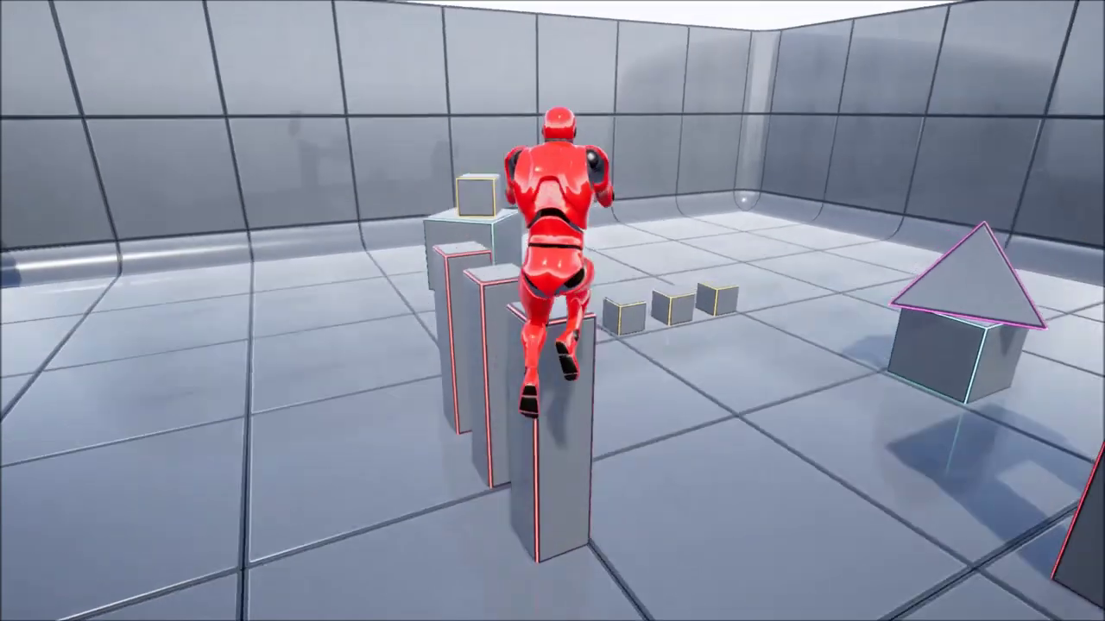
pyautogui.press('w')
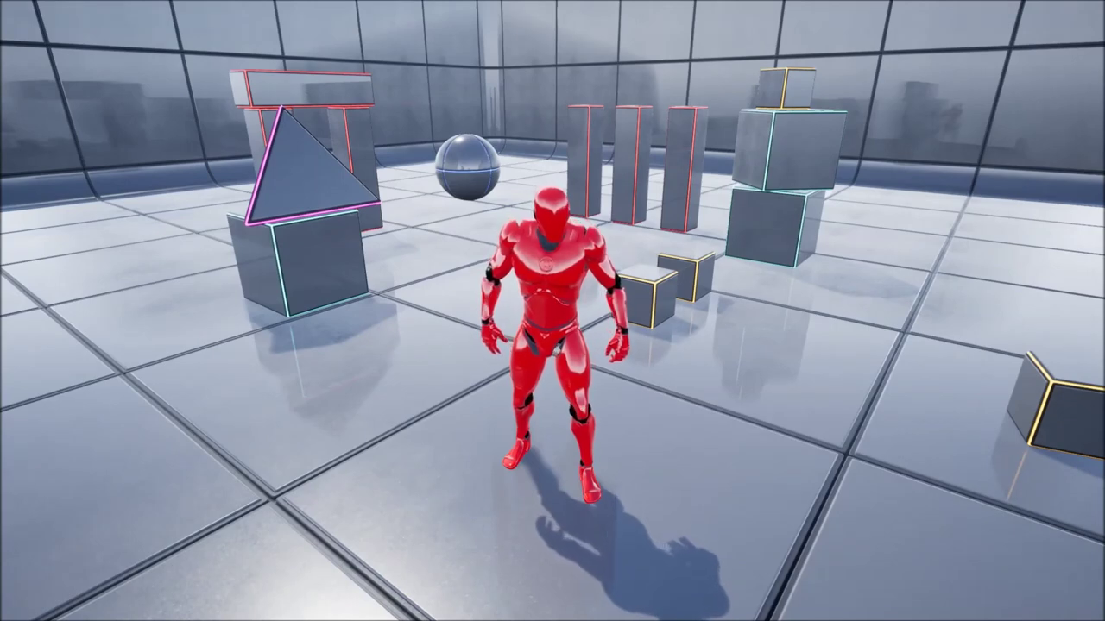
pyautogui.press('Escape')
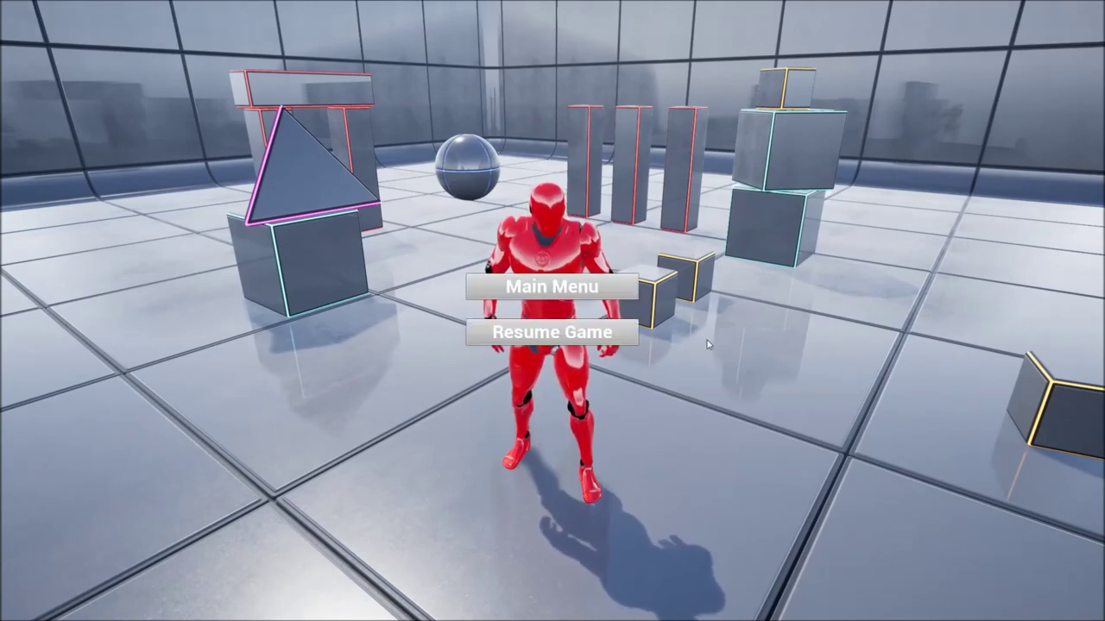
pyautogui.click(584, 287)
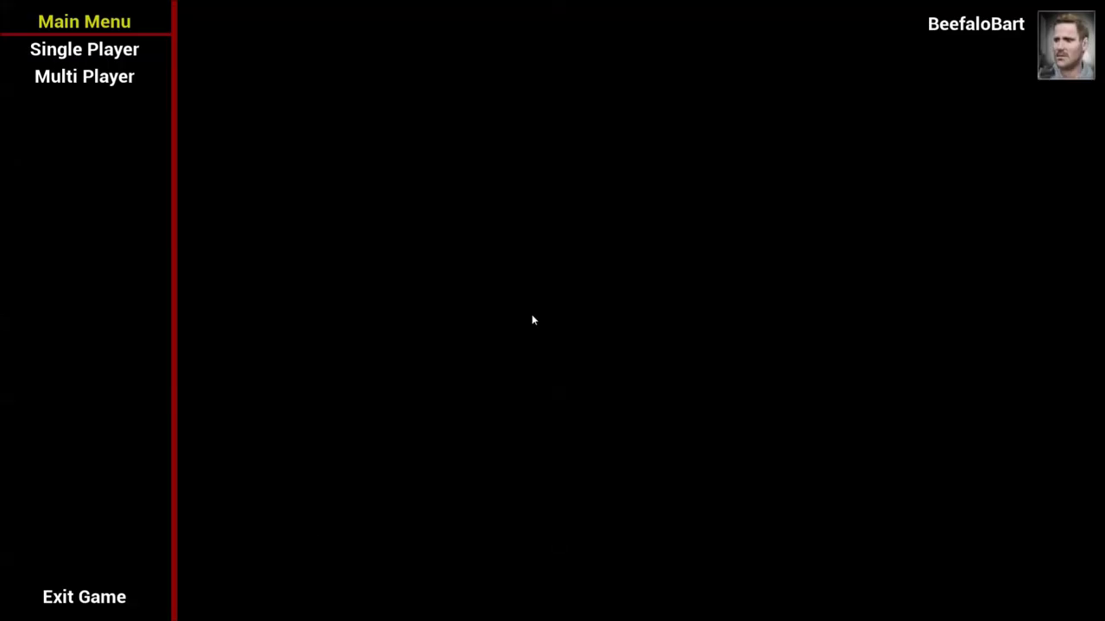
pyautogui.click(84, 598)
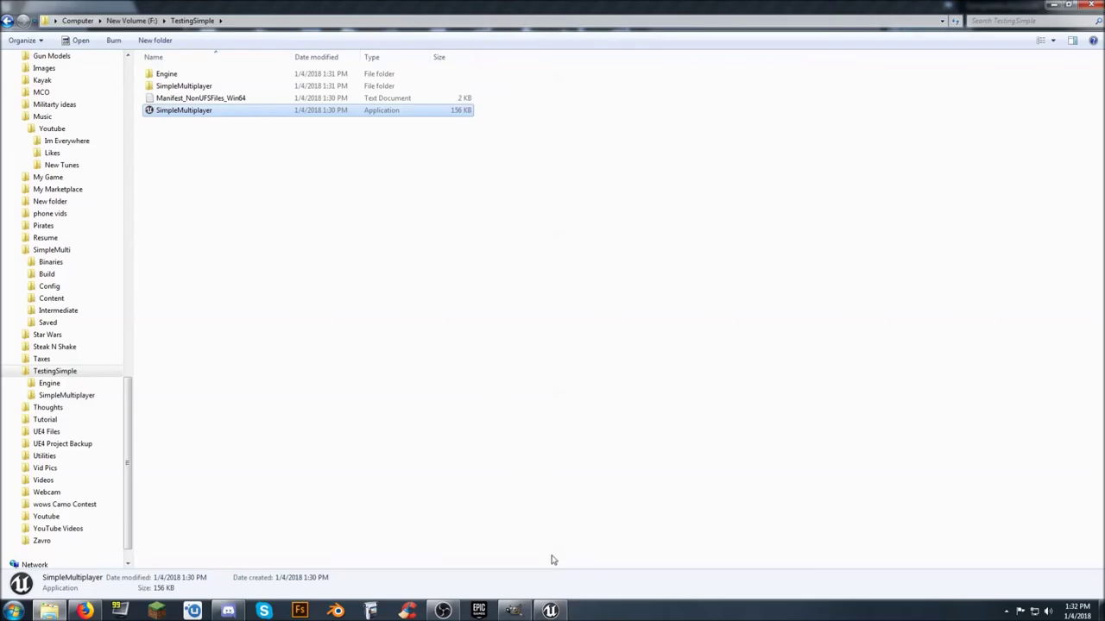
# Bring the Unreal Editor showing MainMenuMap back to the front from the taskbar
pyautogui.click(550, 610)
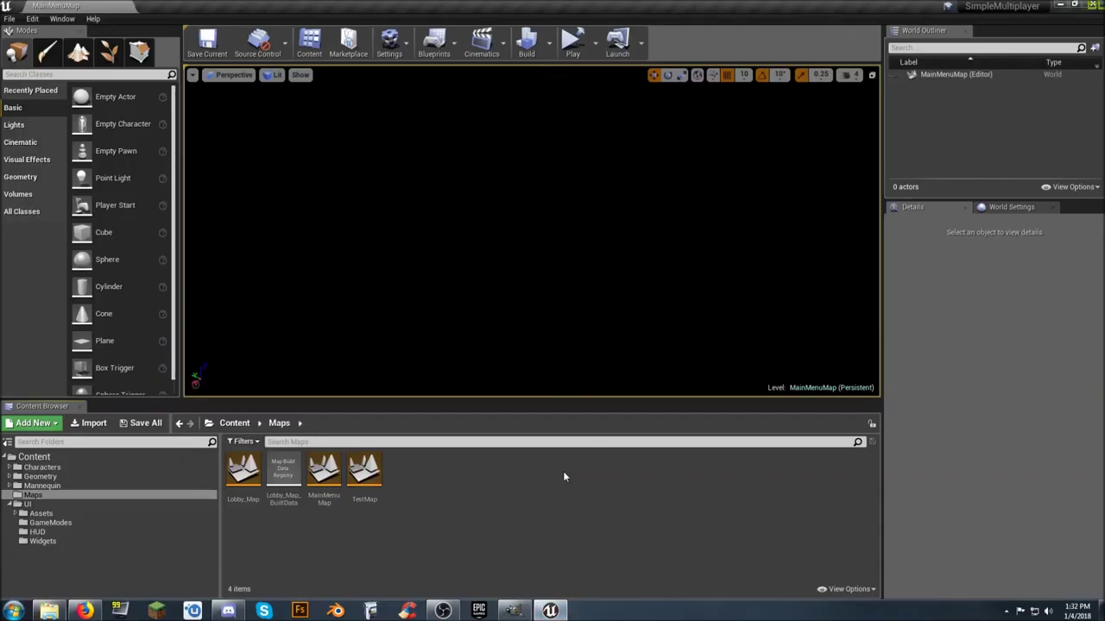